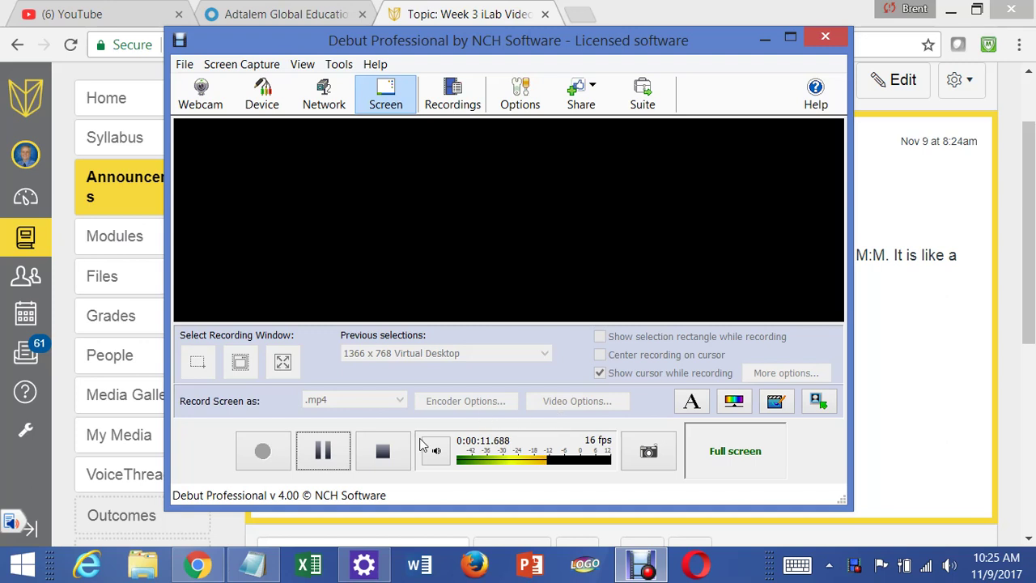
# Step: Minimize the Debut Professional recorder to reveal the Week 3 iLab Videos announcement page
pyautogui.click(765, 38)
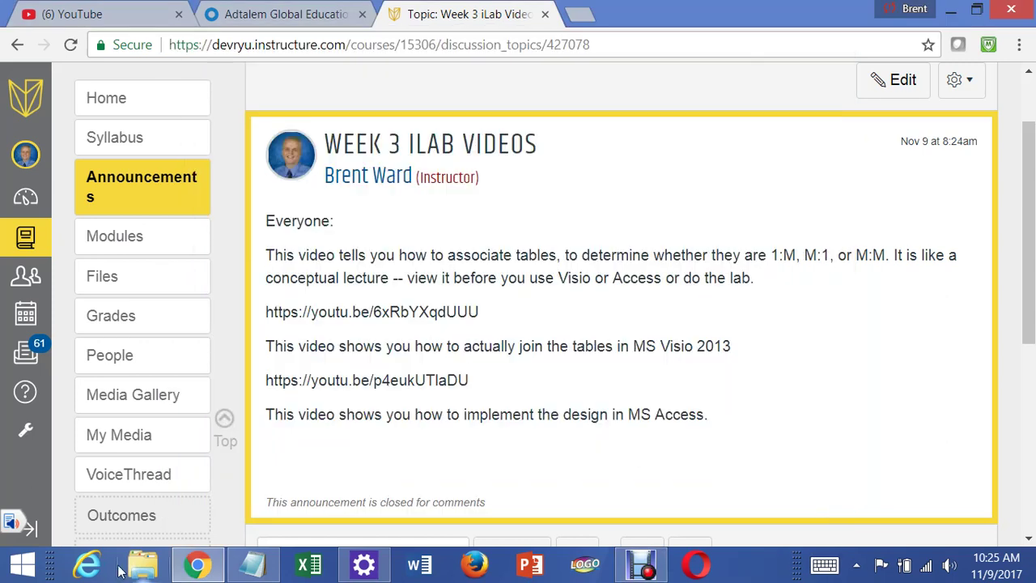
# Step: Search the Start screen for 'access' and launch Access 2013
pyautogui.click(22, 565)
pyautogui.click(1000, 65)
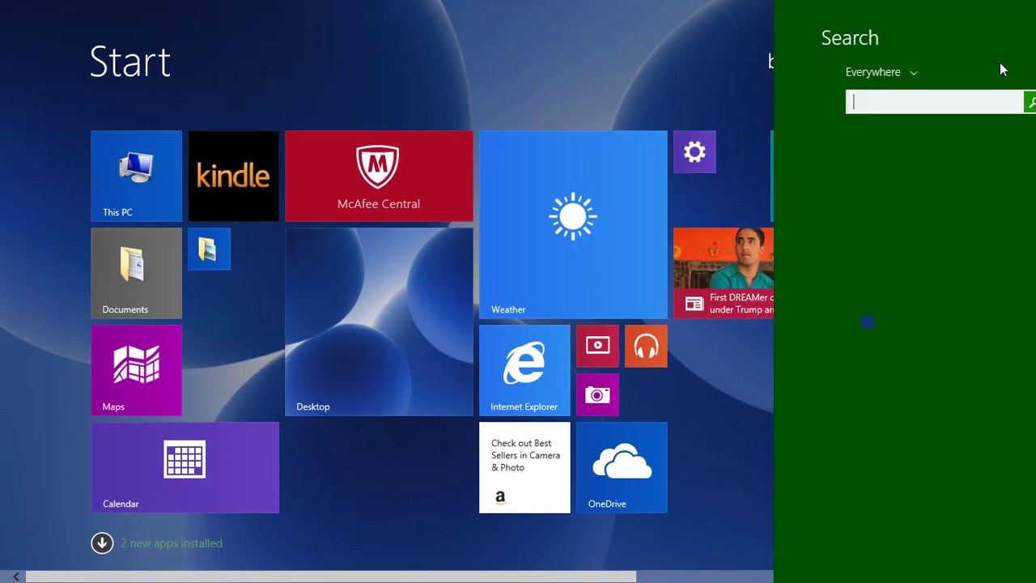
pyautogui.write('ms access')
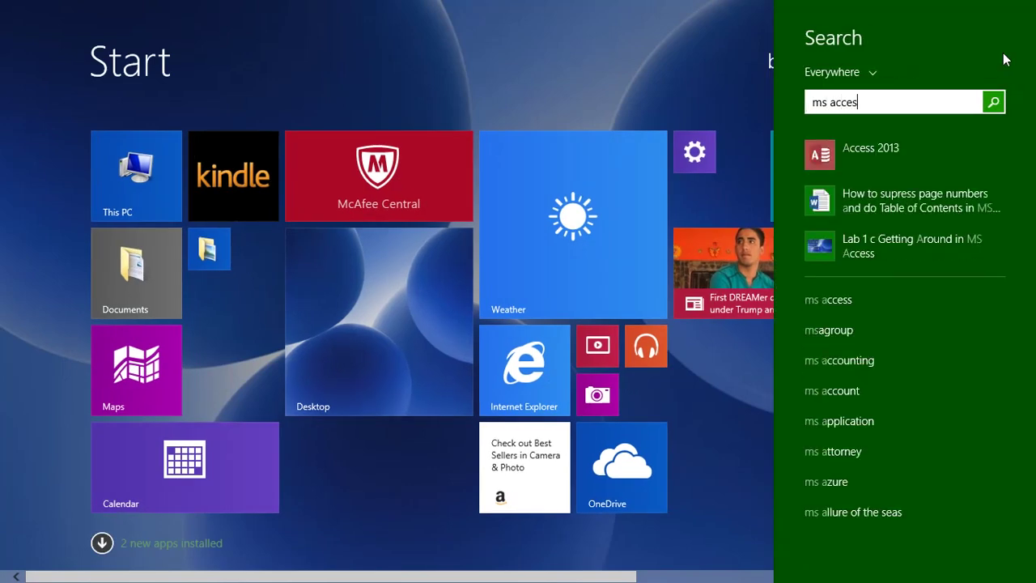
pyautogui.click(899, 150)
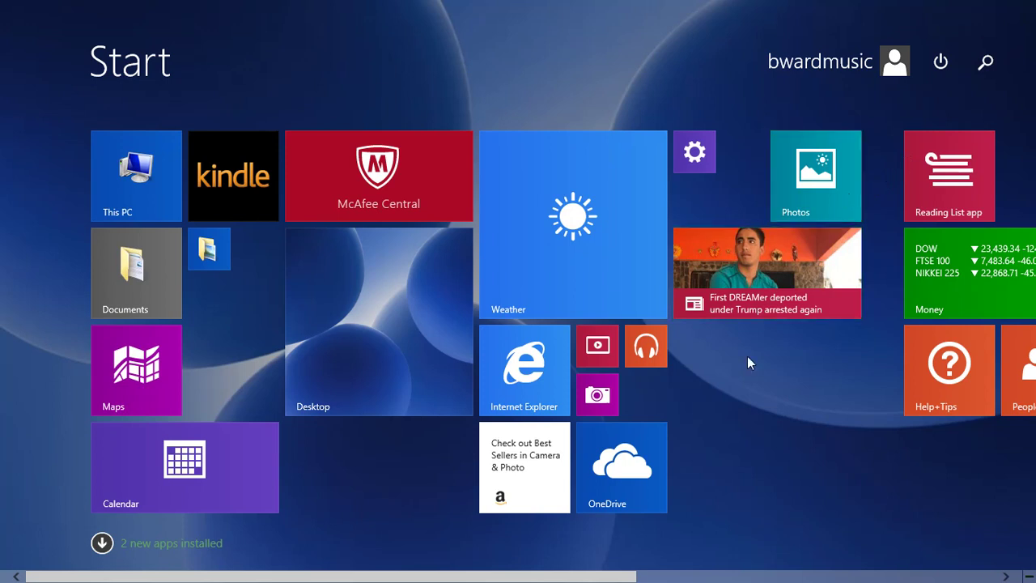
pyautogui.click(987, 69)
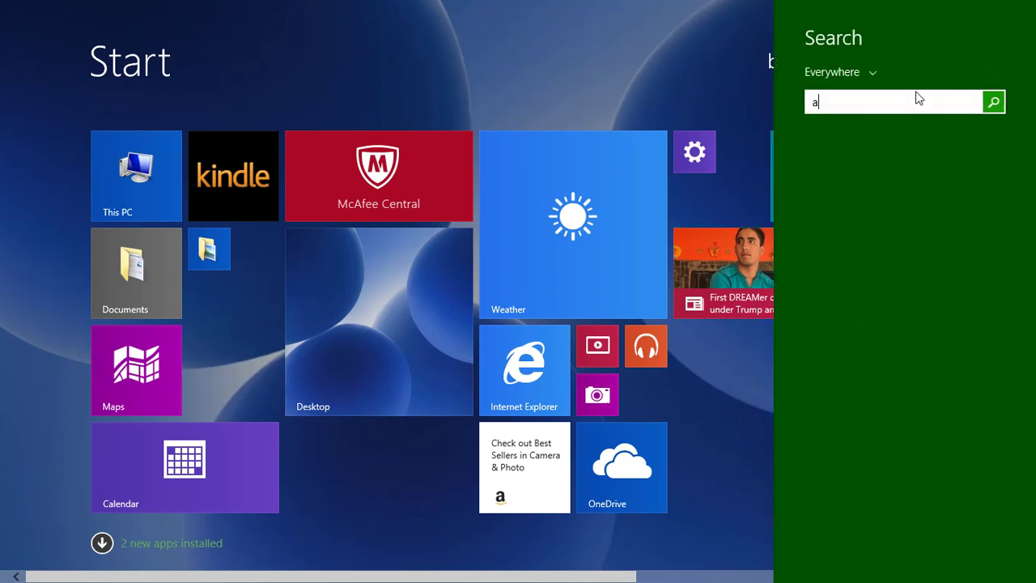
pyautogui.write('access 2013')
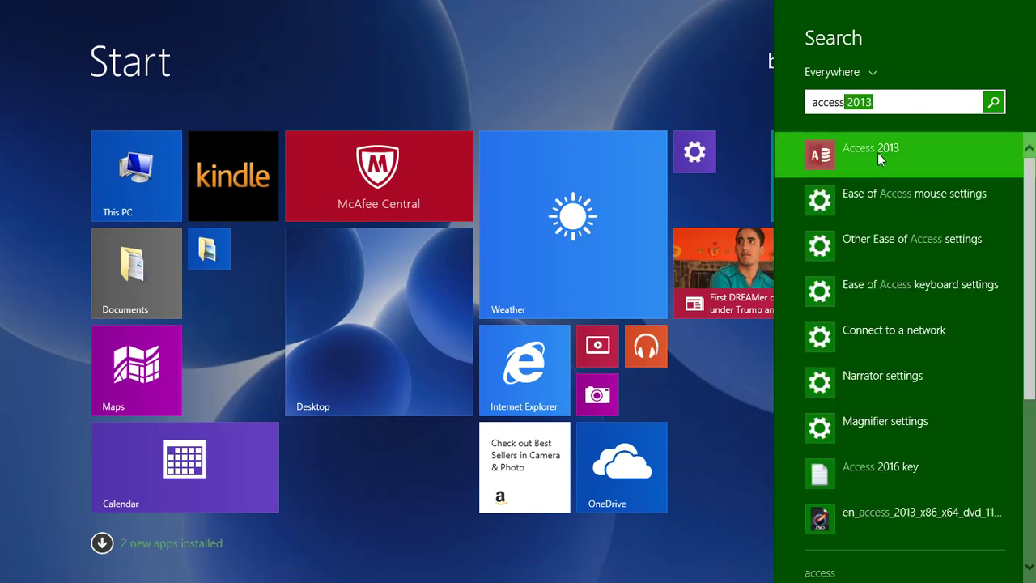
pyautogui.click(877, 152)
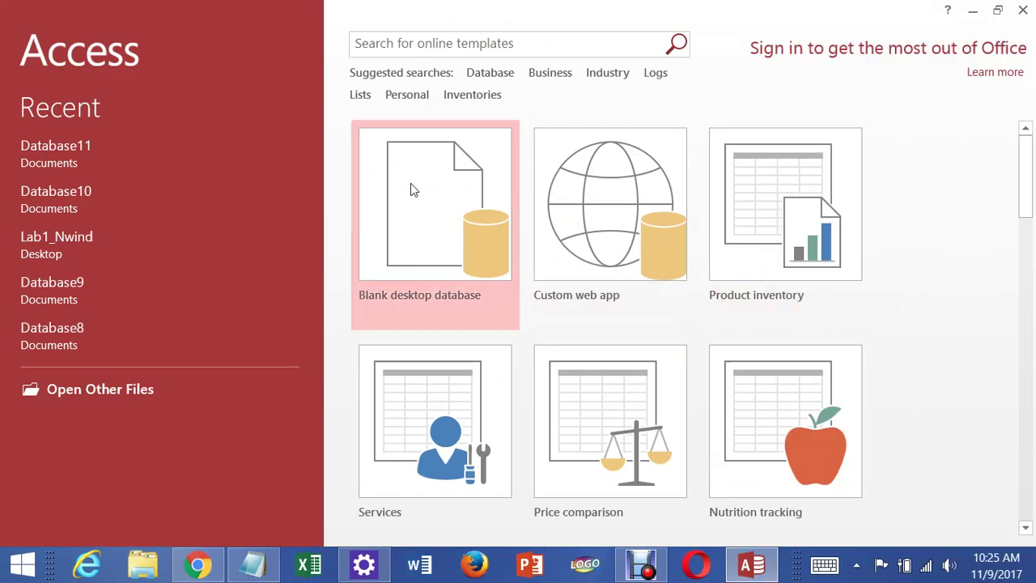
# Step: Create blank database Database12 and switch Table1 to Design view, bringing up the table-name prompt
pyautogui.click(427, 213)
pyautogui.press('Return')
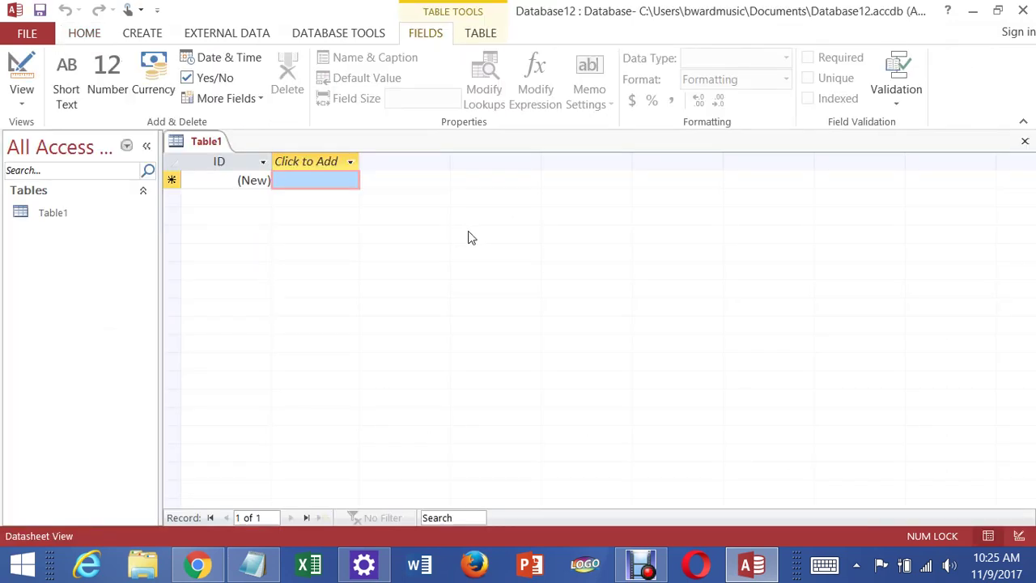
pyautogui.click(370, 33)
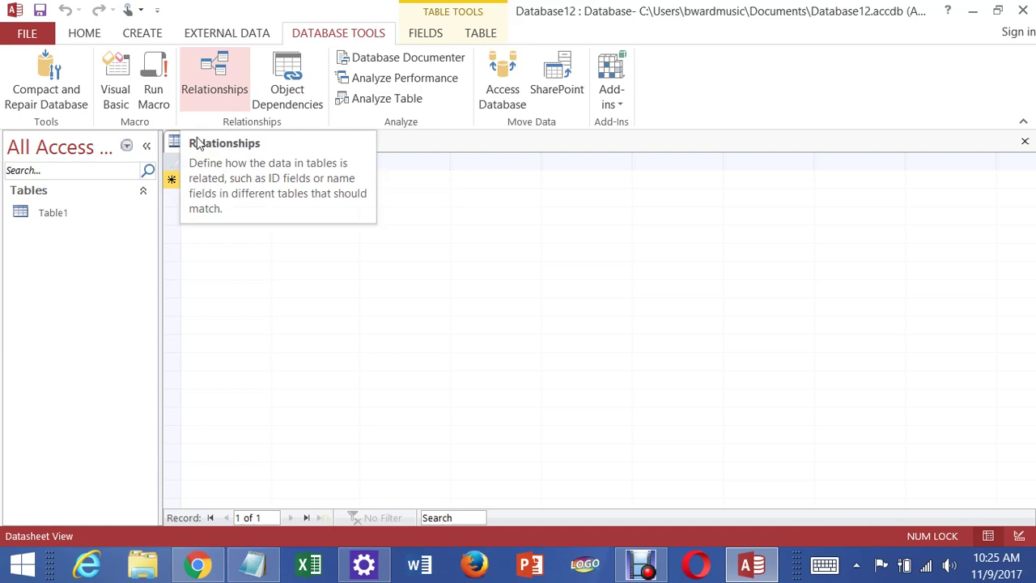
pyautogui.click(48, 217)
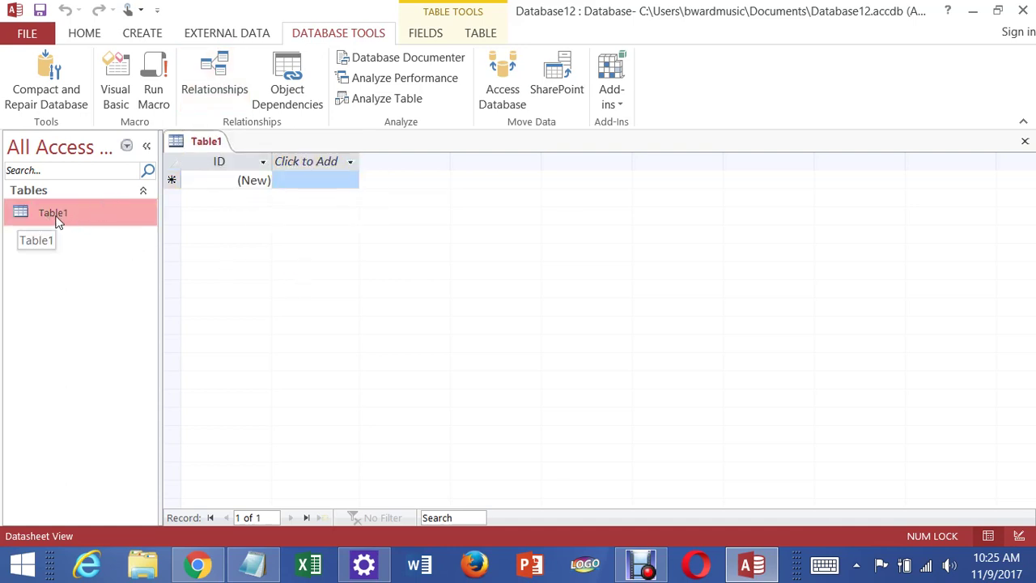
pyautogui.rightClick(57, 221)
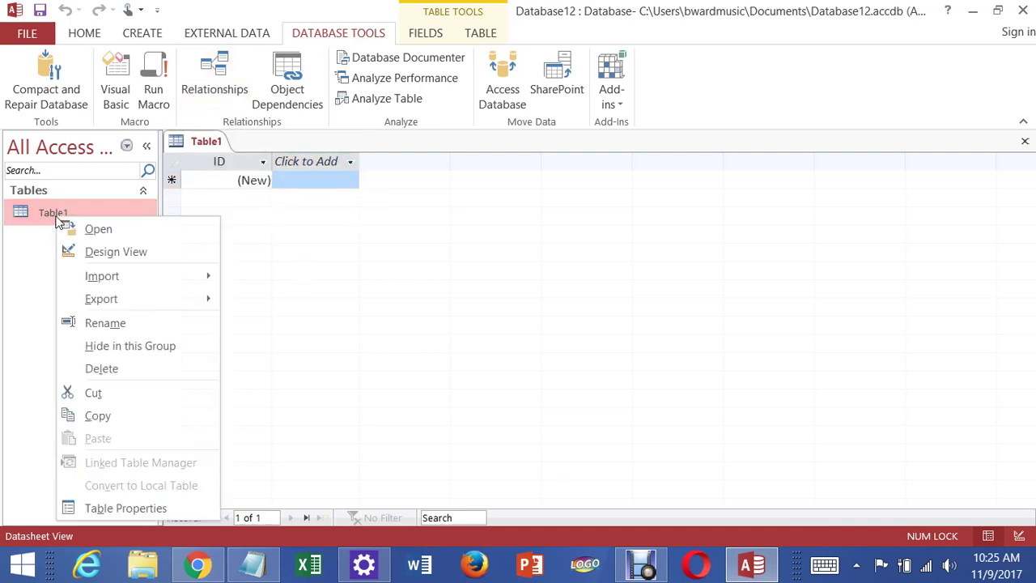
pyautogui.click(116, 252)
pyautogui.write('C')
pyautogui.press('BackSpace')
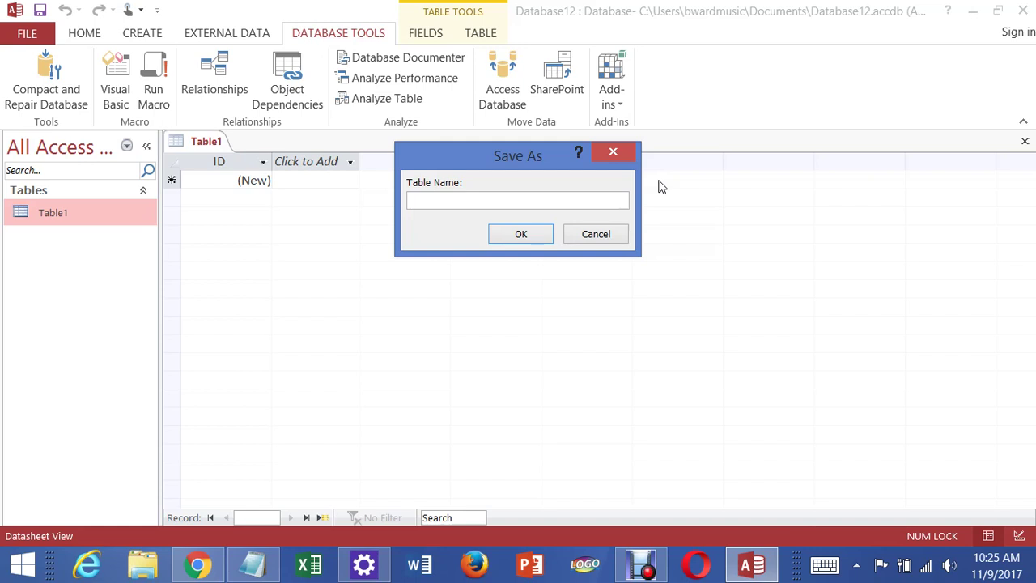
# Step: Save the table as Customers and rename its ID key field to CustomerID
pyautogui.write('Customers')
pyautogui.click(544, 234)
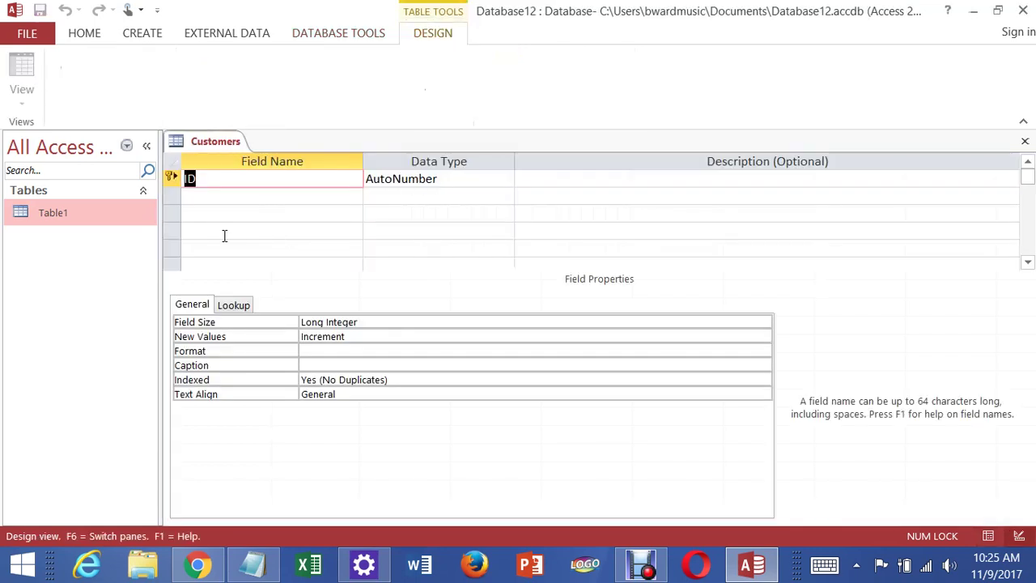
pyautogui.write('CustomerID')
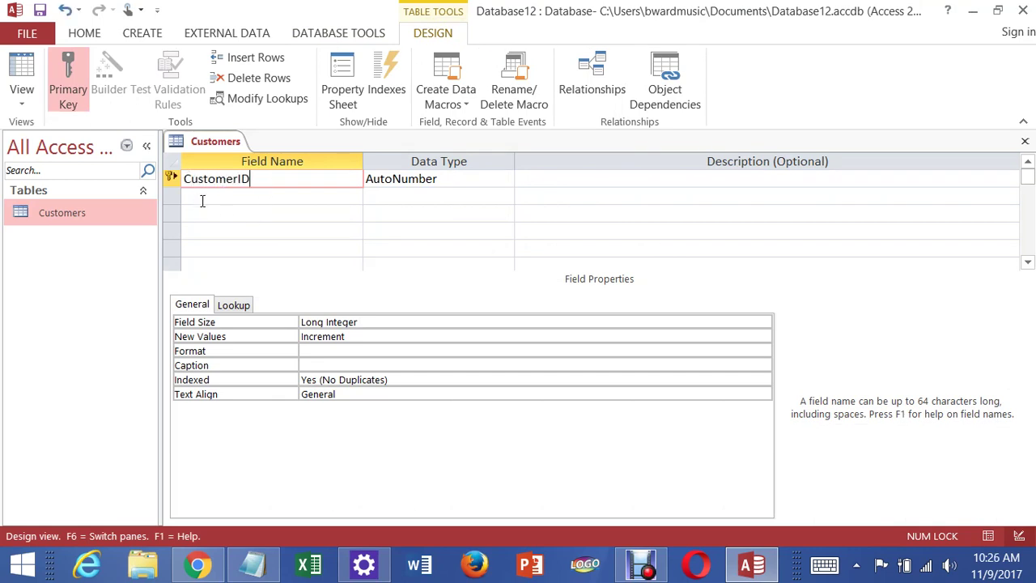
pyautogui.click(198, 201)
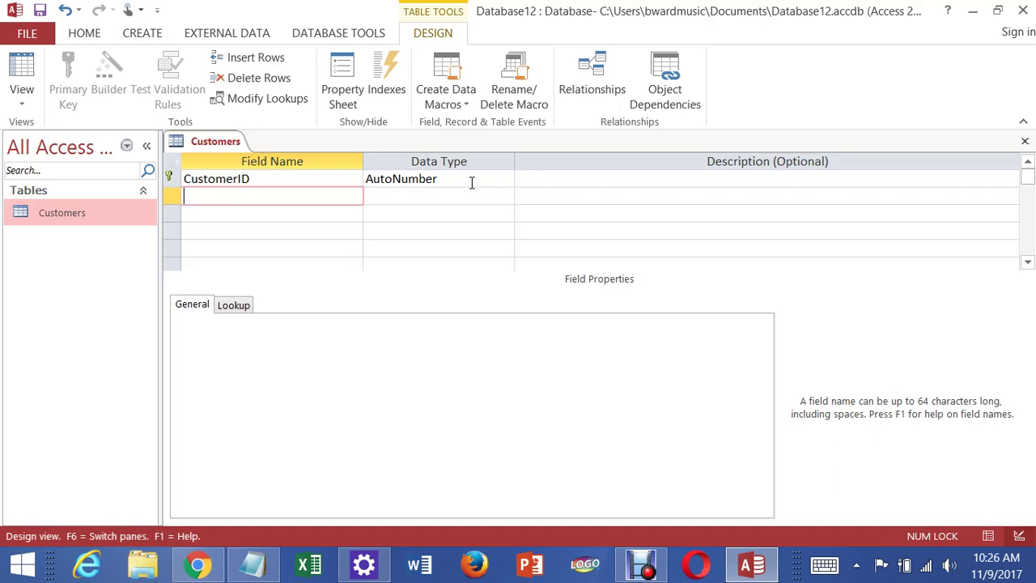
# Step: Point out CustomerID's AutoNumber data type and Long Integer field size
pyautogui.click(267, 178)
pyautogui.click(453, 179)
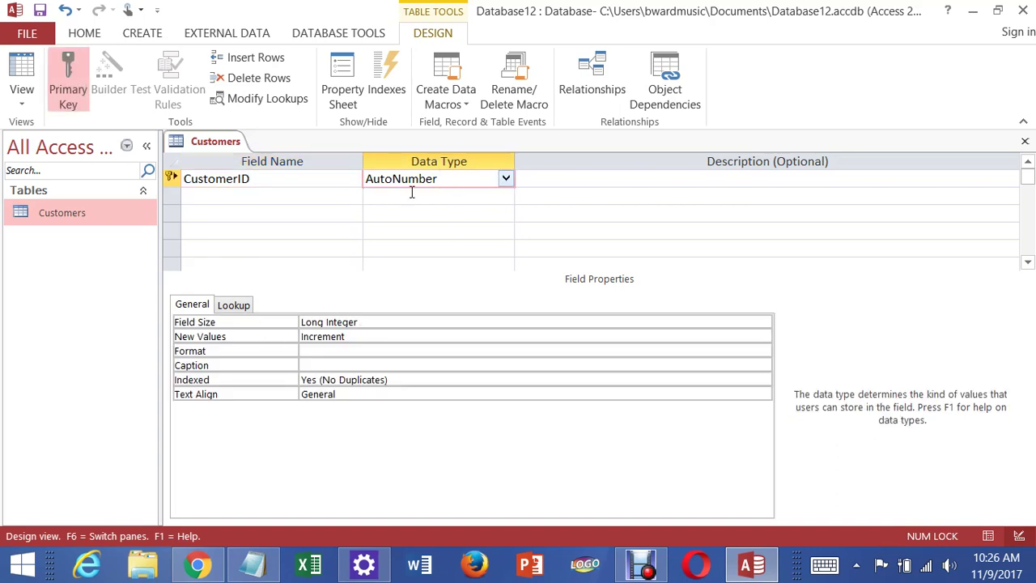
pyautogui.moveTo(367, 180); pyautogui.dragTo(440, 186)
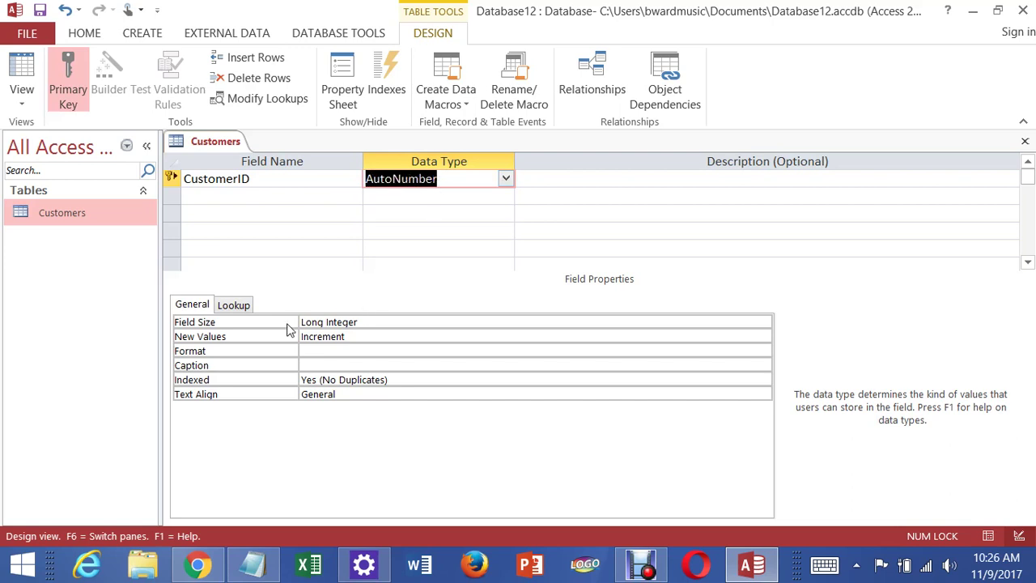
pyautogui.moveTo(301, 322); pyautogui.dragTo(363, 322)
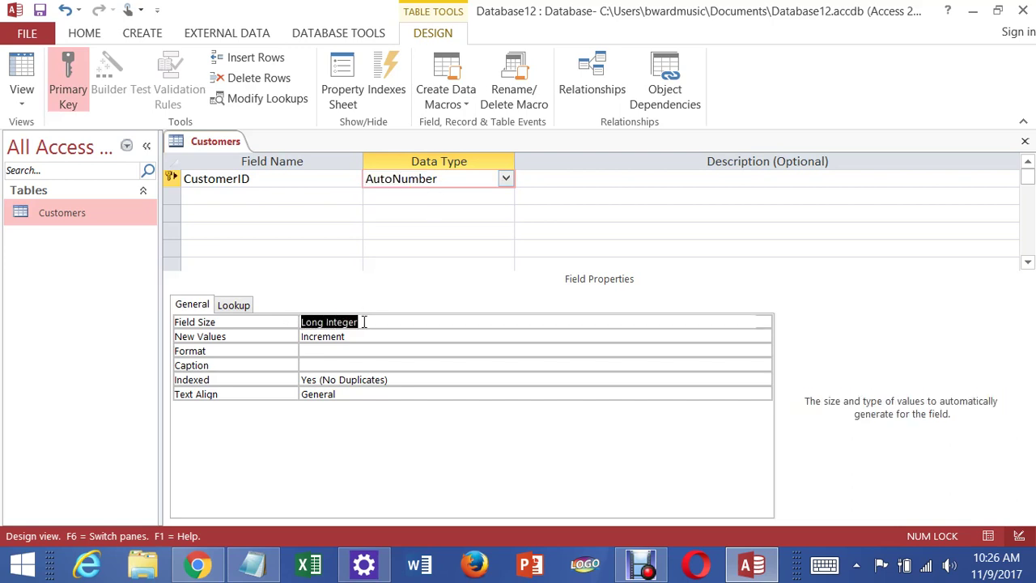
pyautogui.click(285, 183)
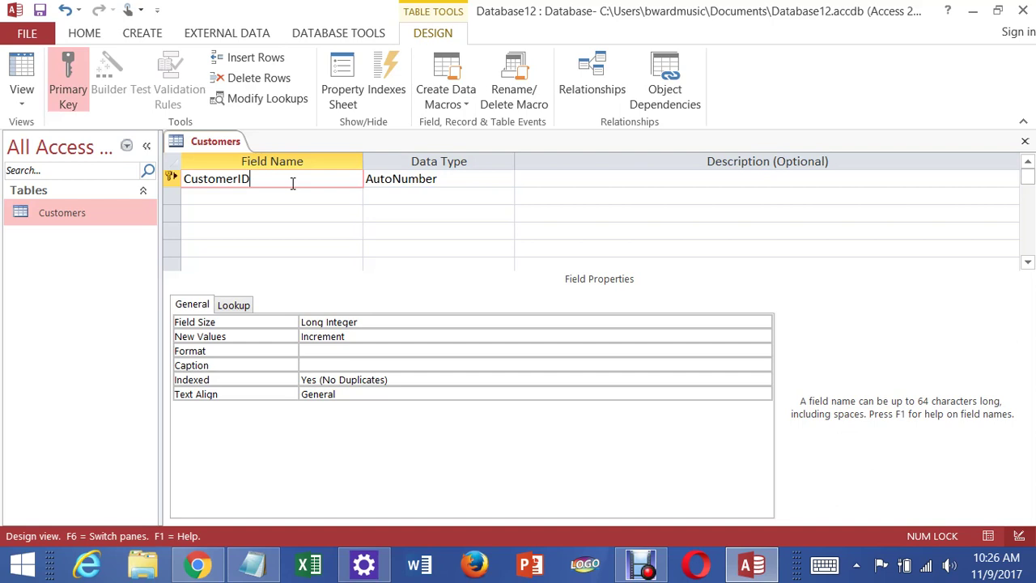
pyautogui.click(378, 320)
pyautogui.moveTo(378, 320); pyautogui.dragTo(301, 322)
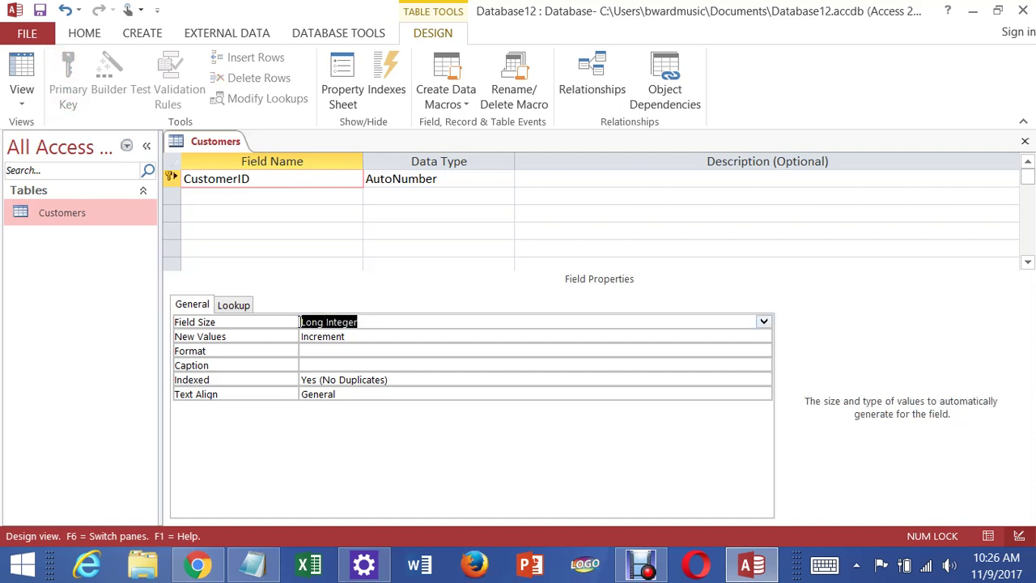
pyautogui.click(412, 198)
# Step: Add LastName and FirstName fields below CustomerID
pyautogui.click(286, 195)
pyautogui.write('LastName')
pyautogui.press('Down')
pyautogui.write('Column')
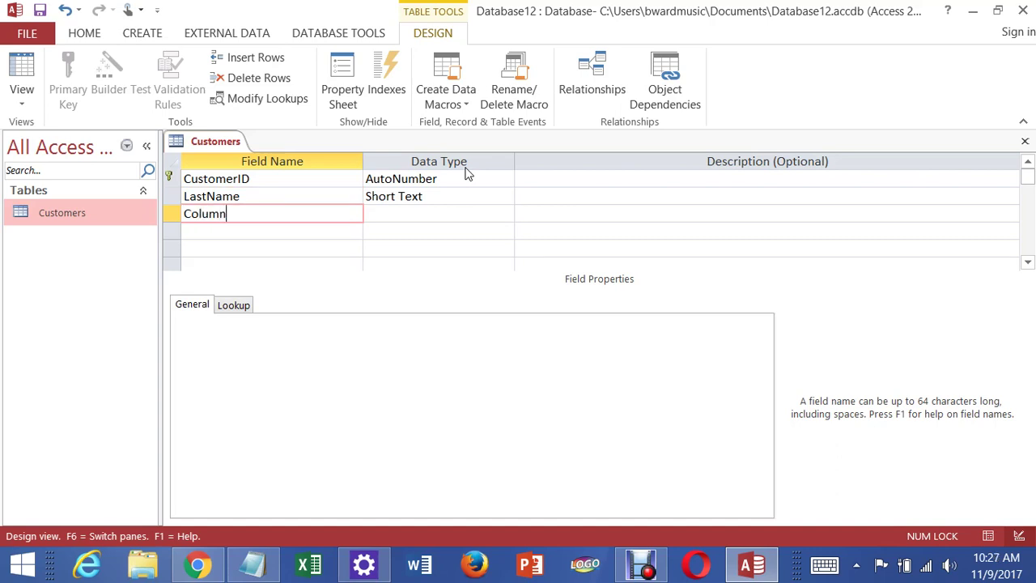
pyautogui.press('BackSpace')
pyautogui.press('BackSpace')
pyautogui.press('BackSpace')
pyautogui.press('BackSpace')
pyautogui.press('BackSpace')
pyautogui.write('FirstName')
# Step: Set the LastName and FirstName data types to Long Text
pyautogui.click(486, 217)
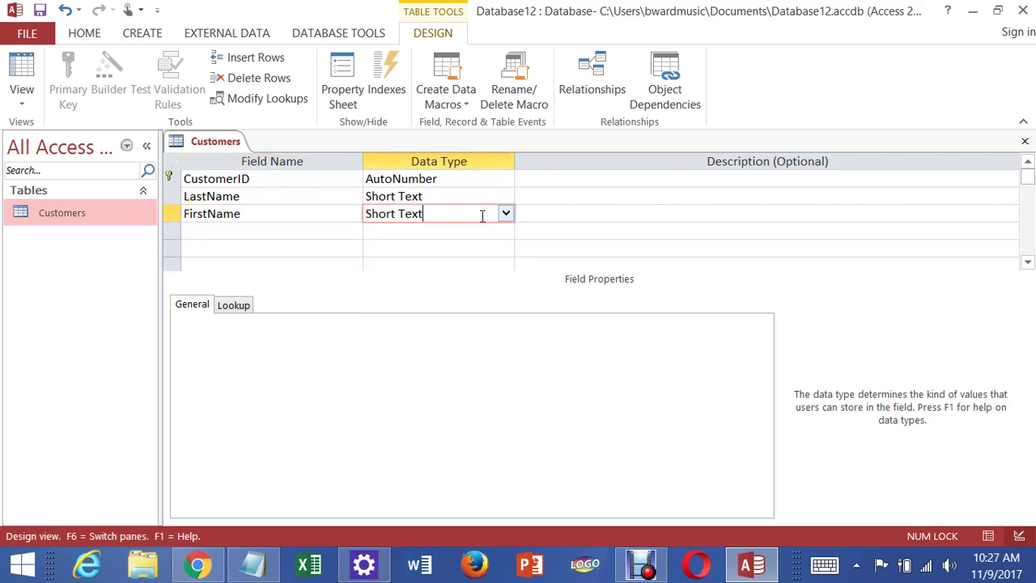
pyautogui.click(486, 196)
pyautogui.click(505, 197)
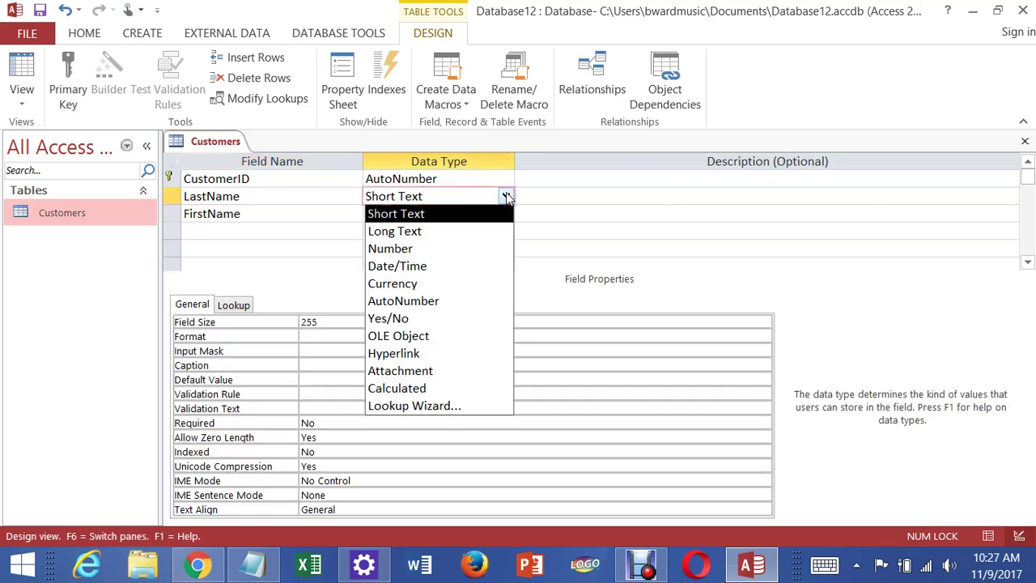
pyautogui.click(483, 232)
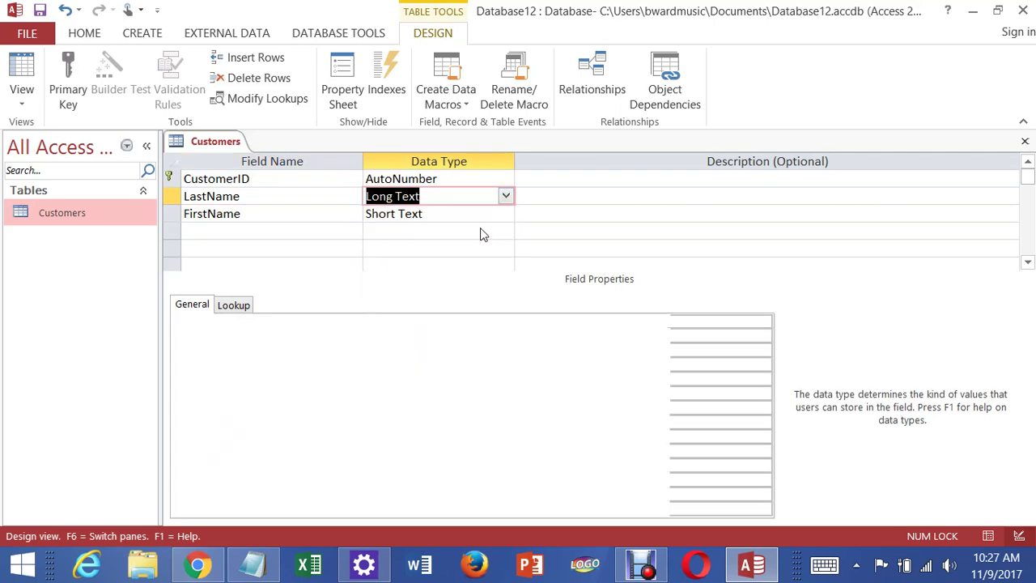
pyautogui.click(504, 217)
pyautogui.click(505, 215)
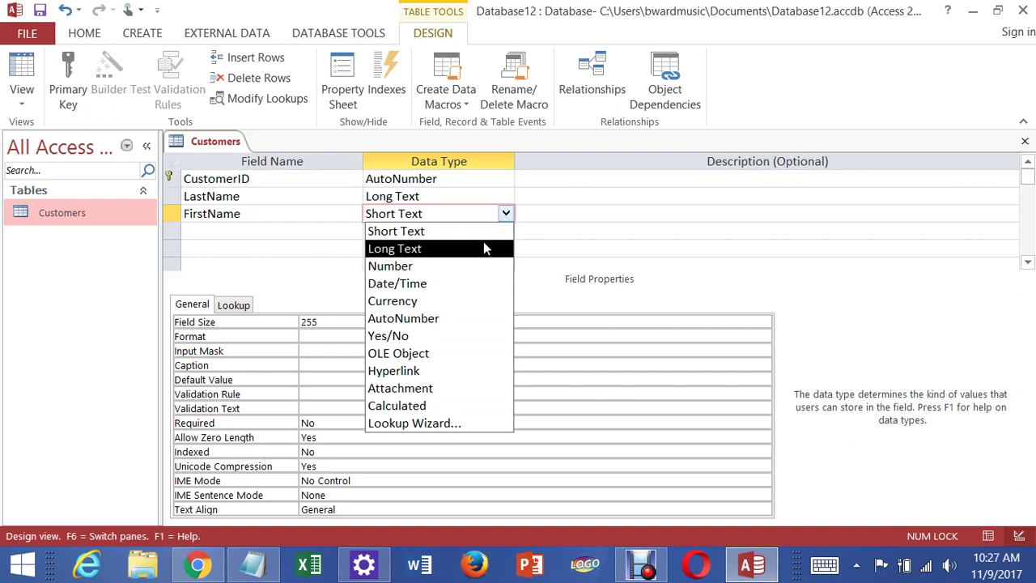
pyautogui.click(484, 246)
pyautogui.click(462, 235)
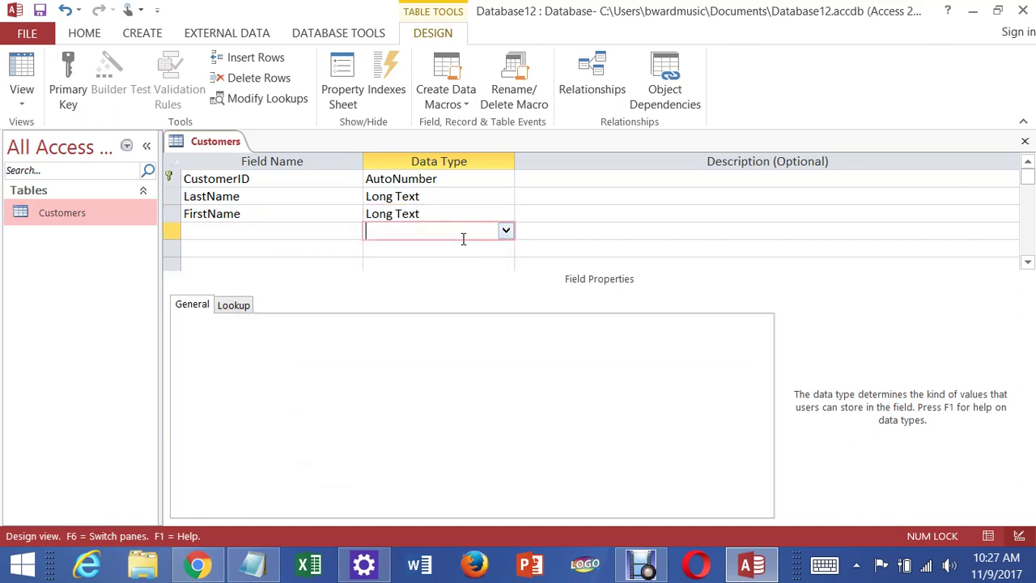
# Step: Change LastName and FirstName back to Short Text, then save and close the Customers design
pyautogui.click(473, 196)
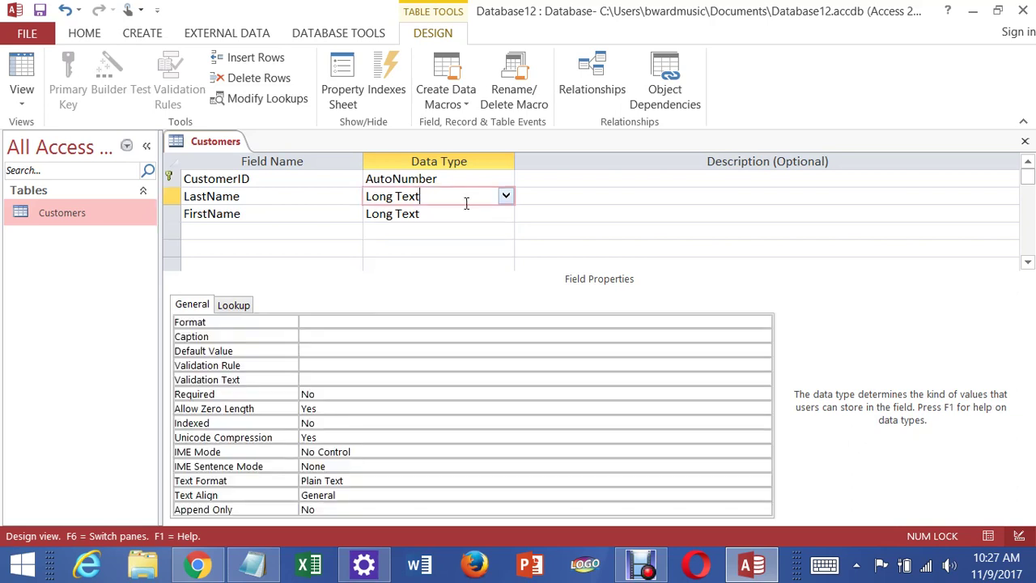
pyautogui.click(465, 211)
pyautogui.click(465, 202)
pyautogui.click(464, 213)
pyautogui.click(502, 197)
pyautogui.click(505, 196)
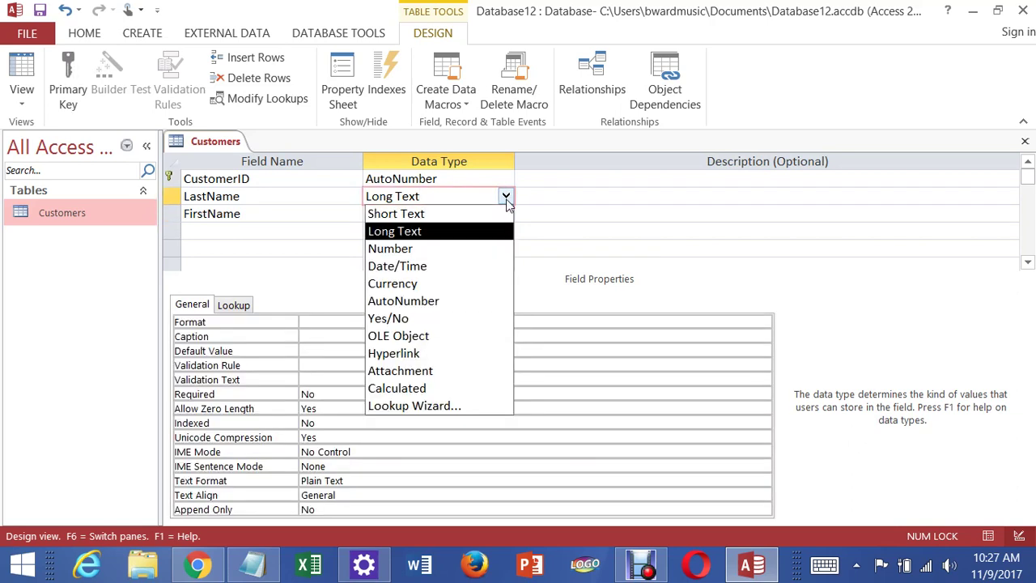
pyautogui.click(488, 214)
pyautogui.click(502, 214)
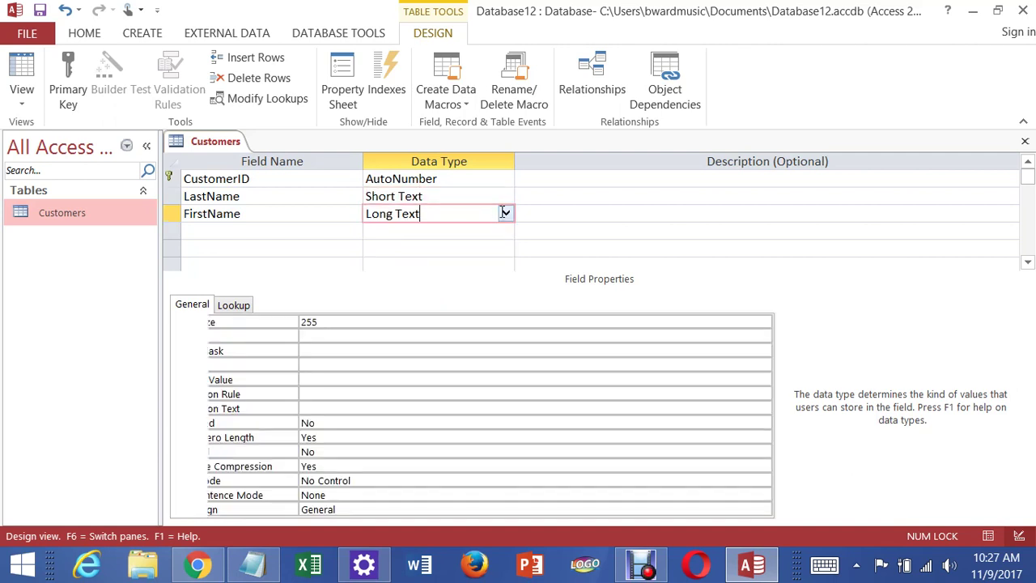
pyautogui.click(505, 214)
pyautogui.click(475, 230)
pyautogui.click(476, 230)
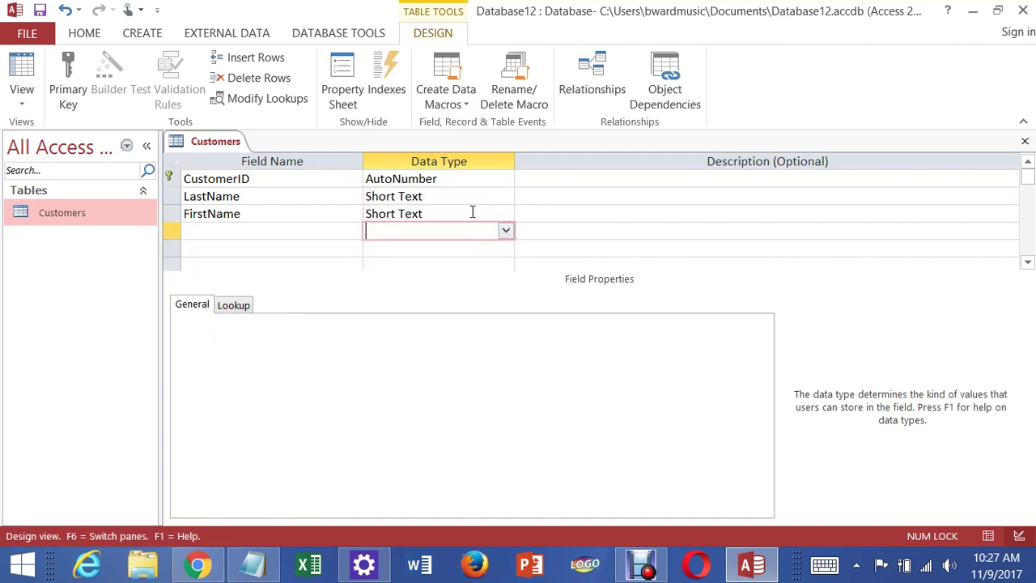
pyautogui.click(468, 216)
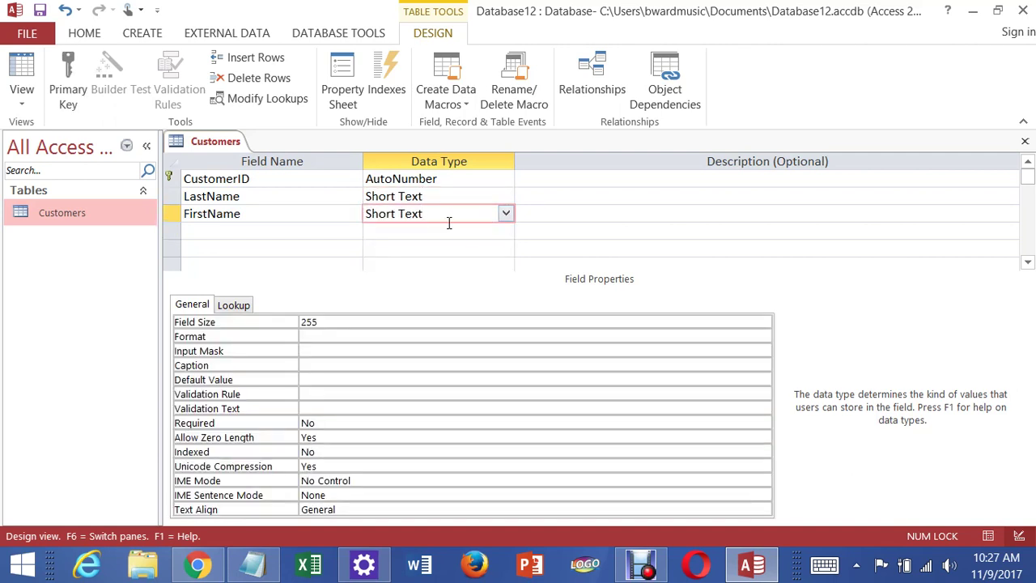
pyautogui.click(1025, 142)
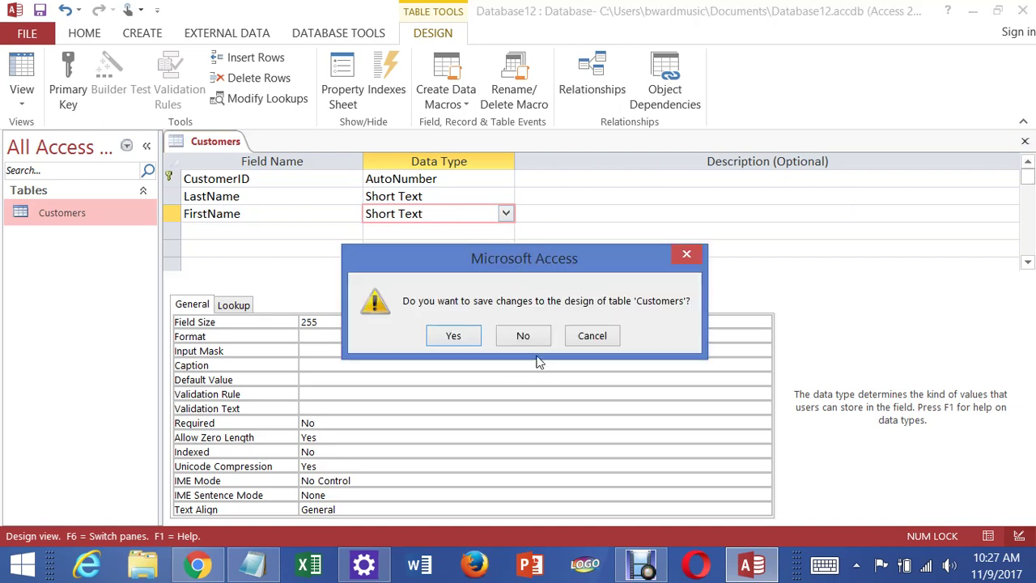
pyautogui.click(454, 336)
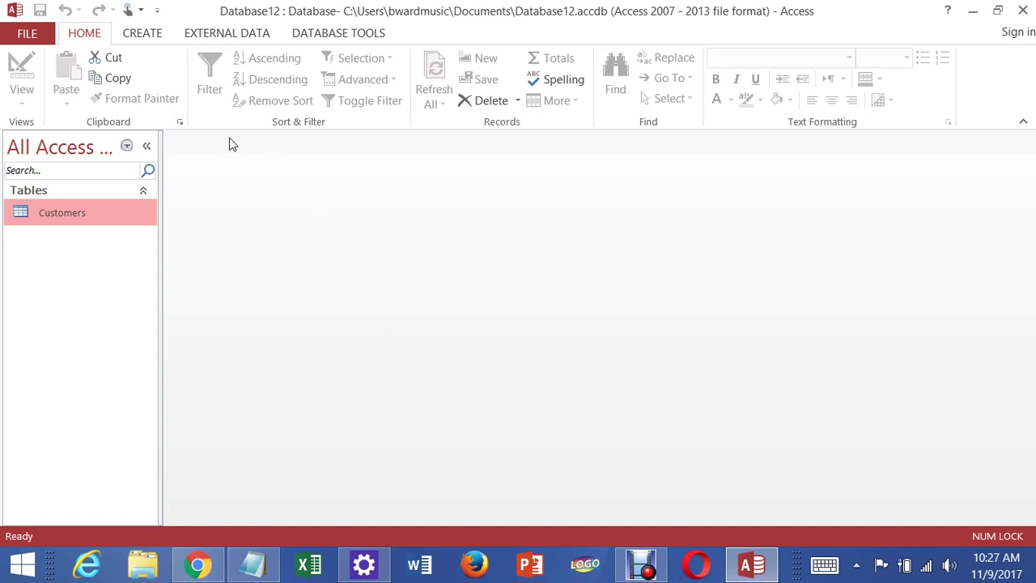
# Step: Create a new table and save it in Design view as Books
pyautogui.click(137, 34)
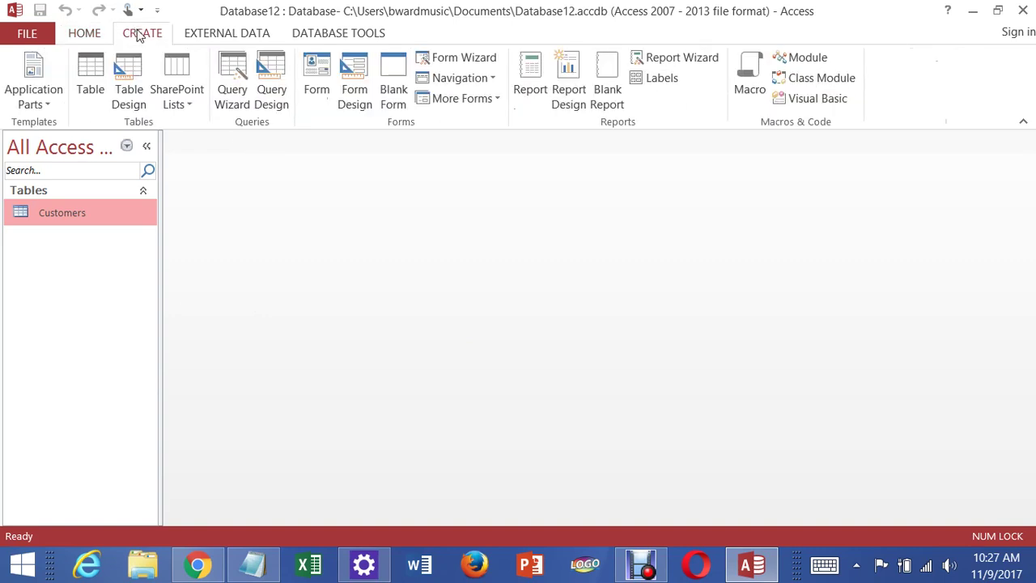
pyautogui.click(91, 72)
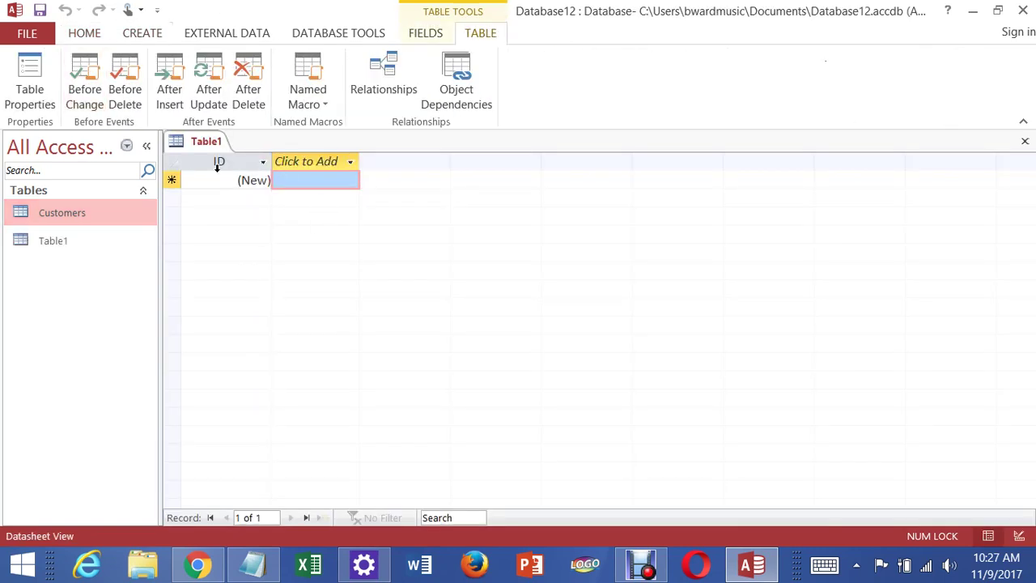
pyautogui.rightClick(63, 248)
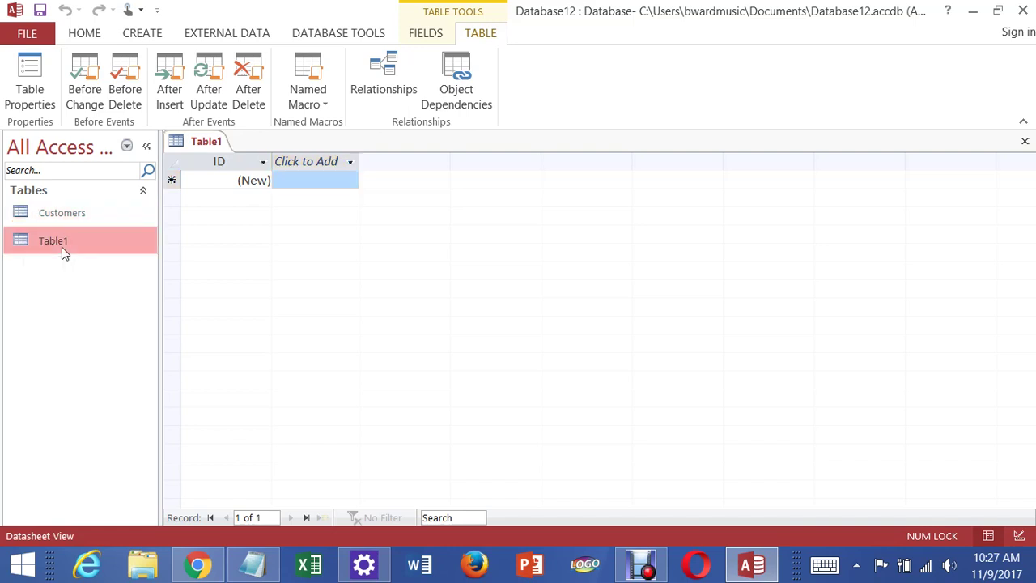
pyautogui.click(97, 276)
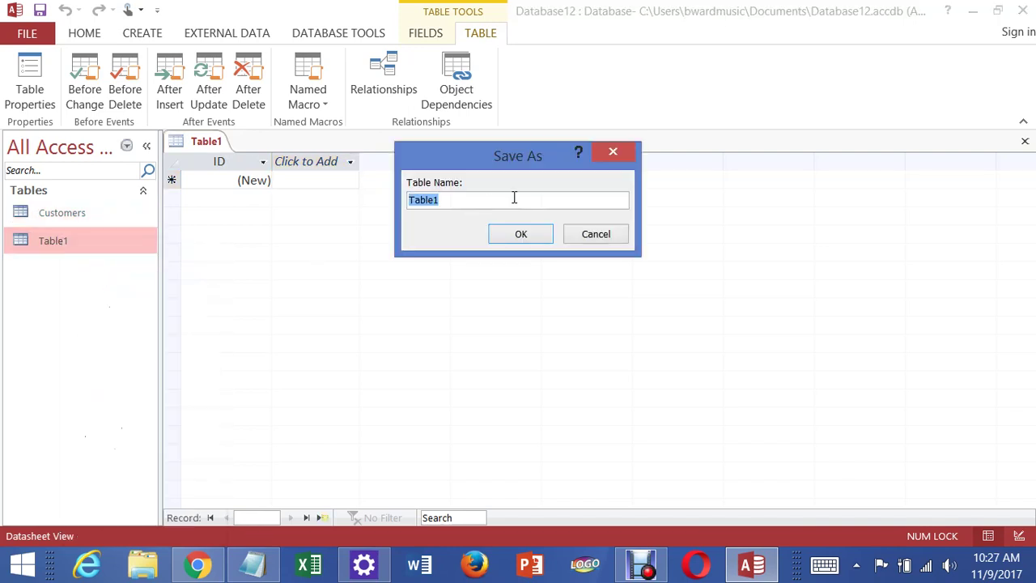
pyautogui.write('Books')
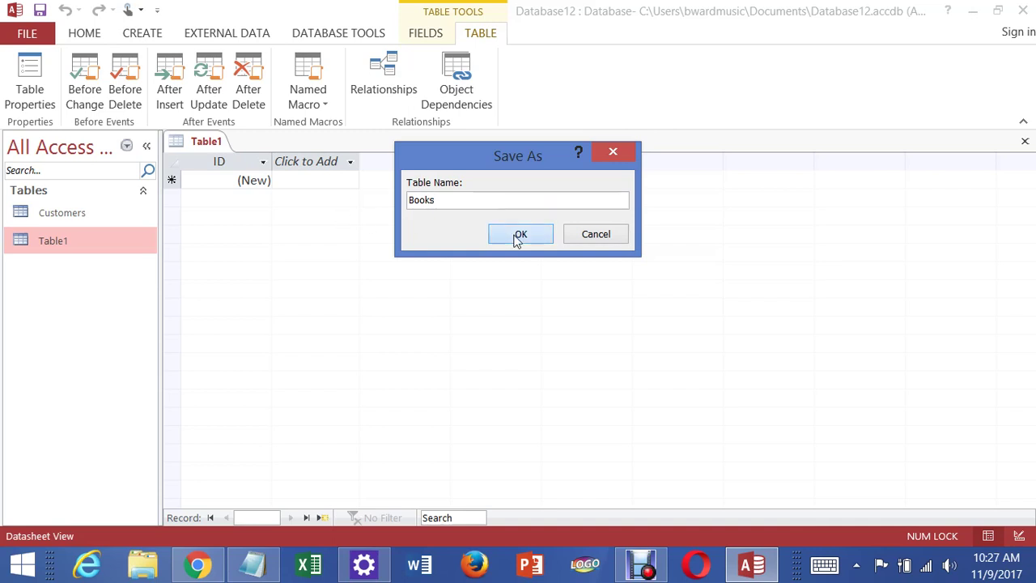
pyautogui.click(510, 235)
# Step: Rename the key field to BookID, then save and close the Books design
pyautogui.write('BookID')
pyautogui.click(351, 192)
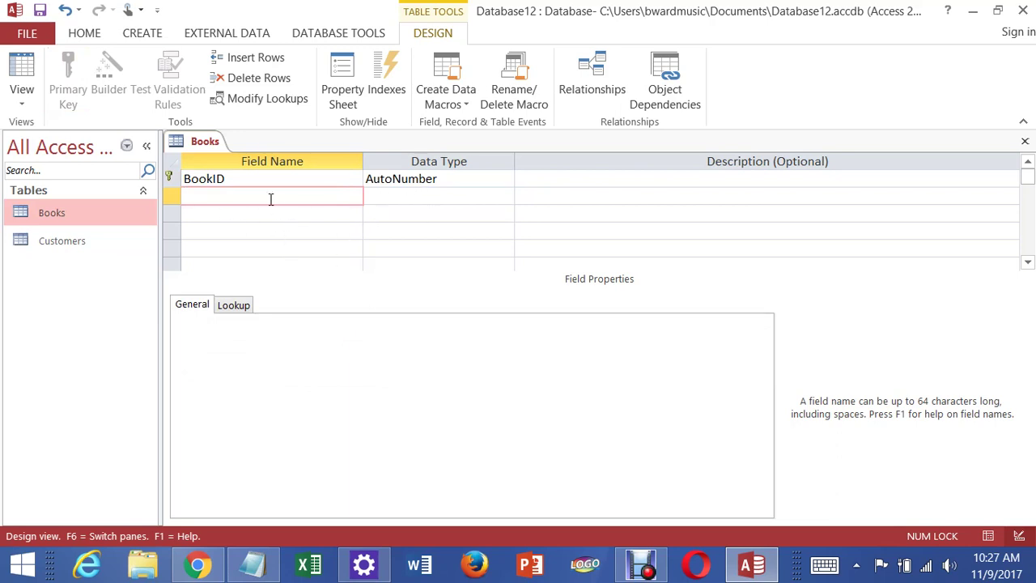
pyautogui.click(411, 193)
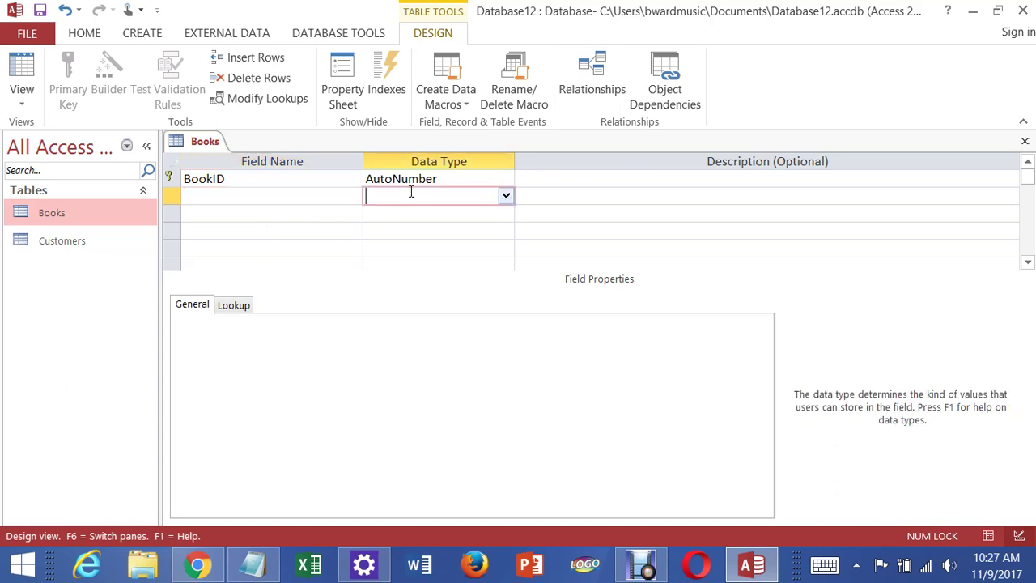
pyautogui.click(505, 196)
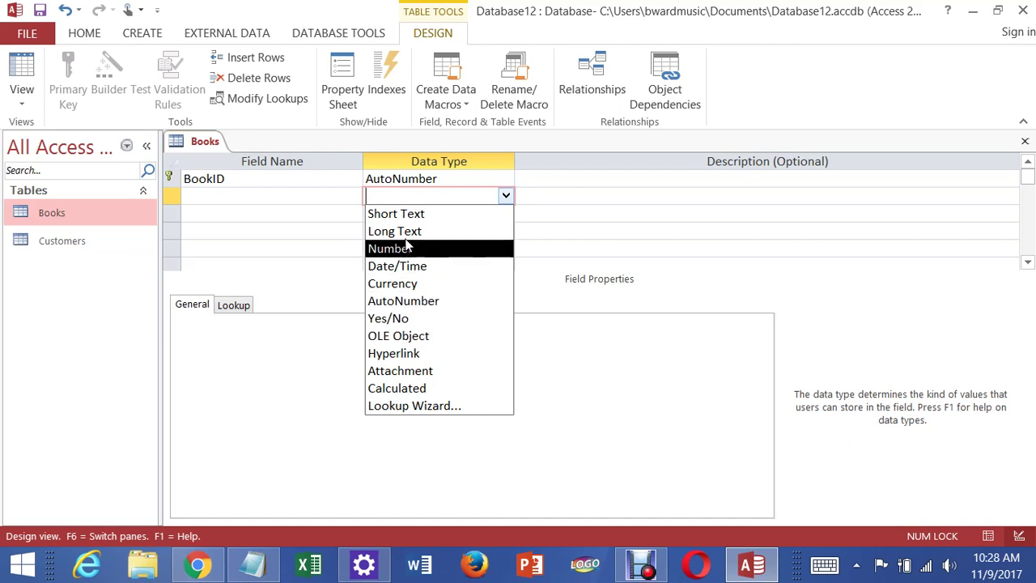
pyautogui.click(270, 196)
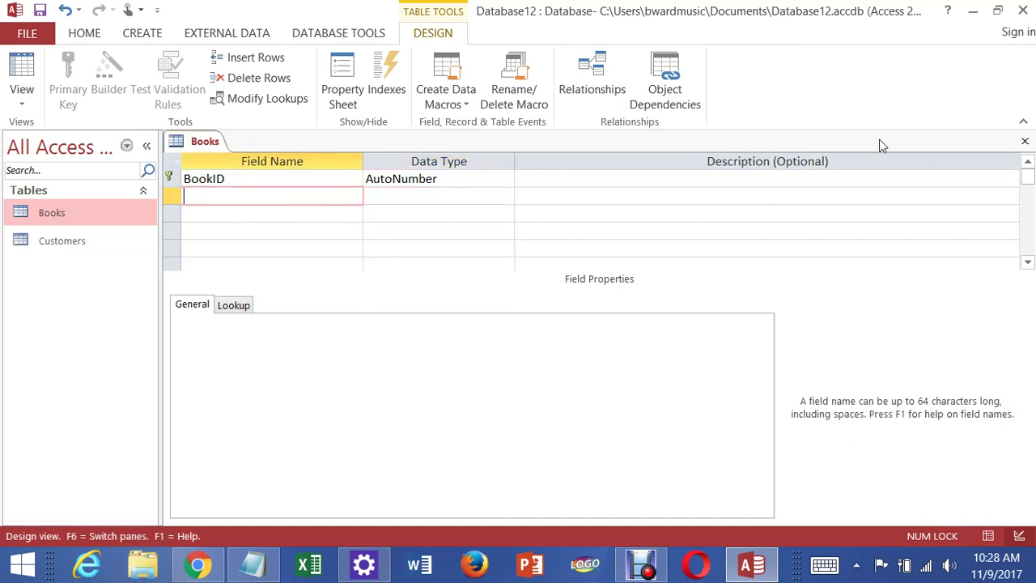
pyautogui.click(1024, 142)
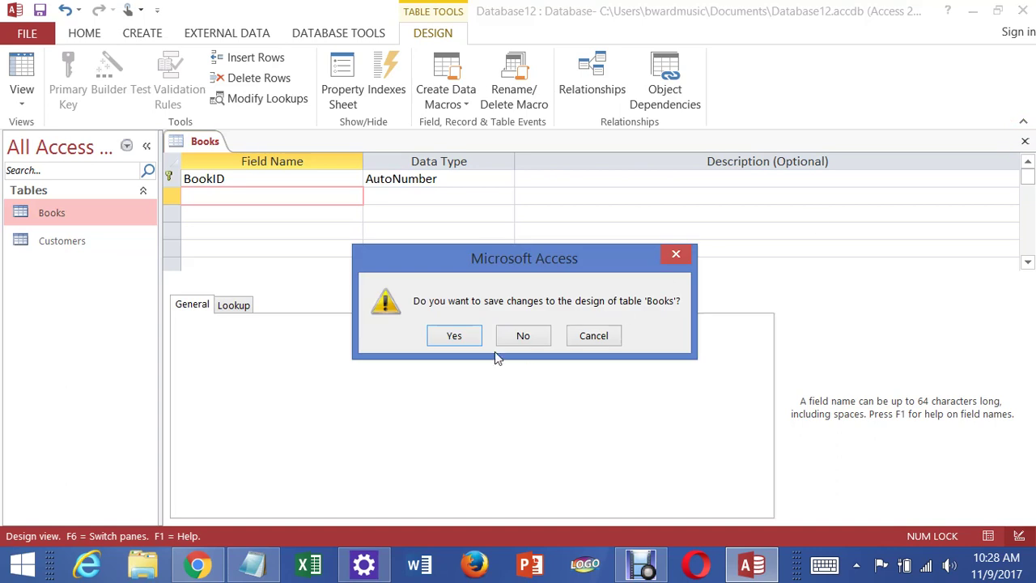
pyautogui.click(454, 337)
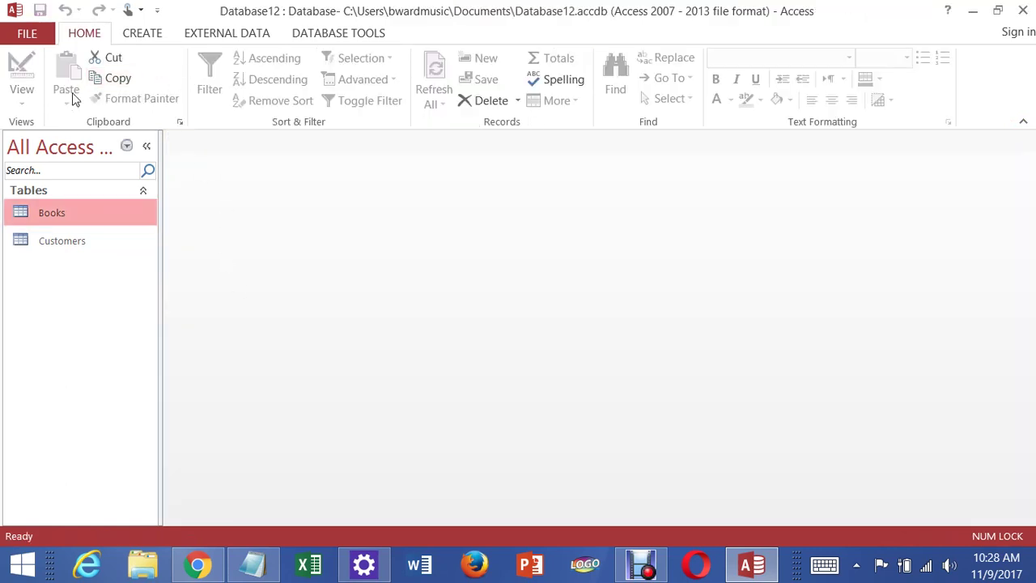
pyautogui.click(160, 34)
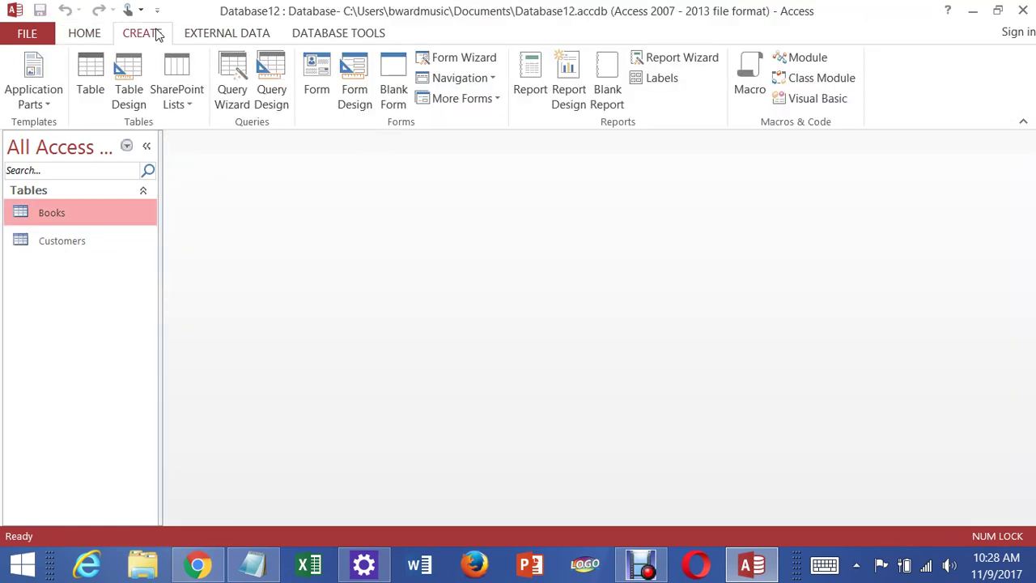
# Step: Create a new table saved as Author with key field AuthorID, then save and close it
pyautogui.click(90, 78)
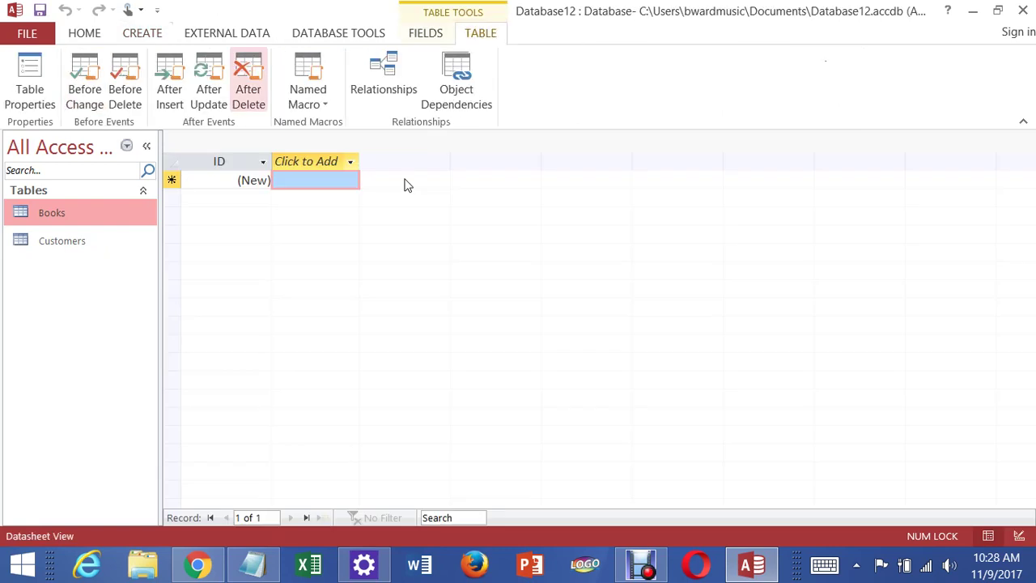
pyautogui.rightClick(72, 276)
pyautogui.click(130, 275)
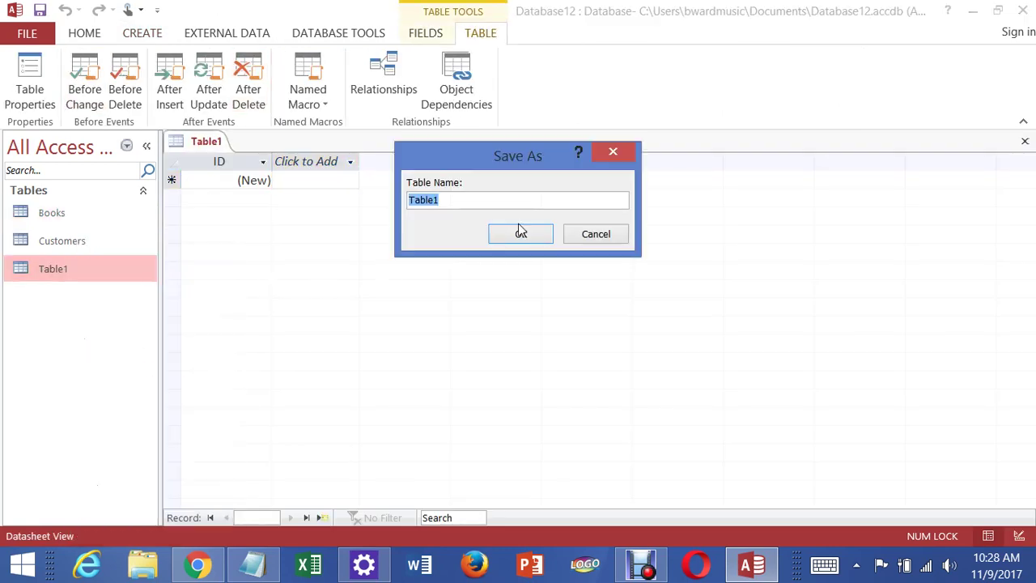
pyautogui.press('BackSpace')
pyautogui.write('Sty')
pyautogui.write('Author')
pyautogui.click(522, 236)
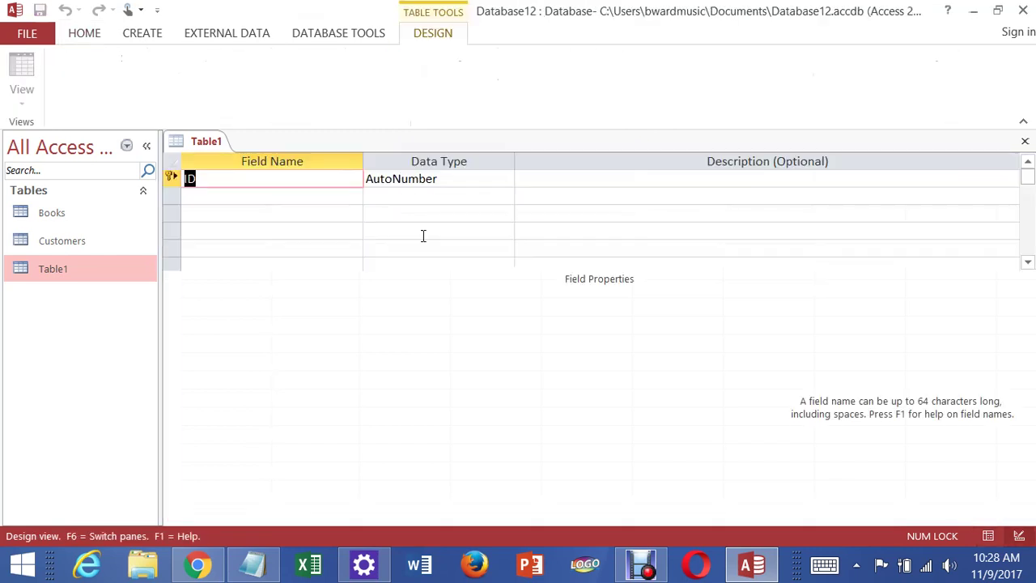
pyautogui.write('Author')
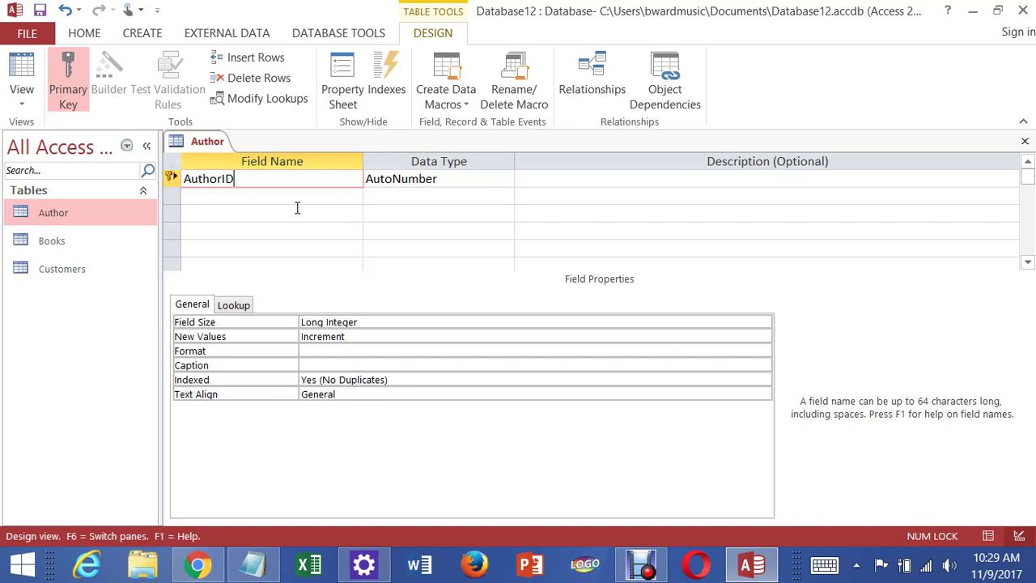
pyautogui.click(340, 209)
pyautogui.click(1026, 141)
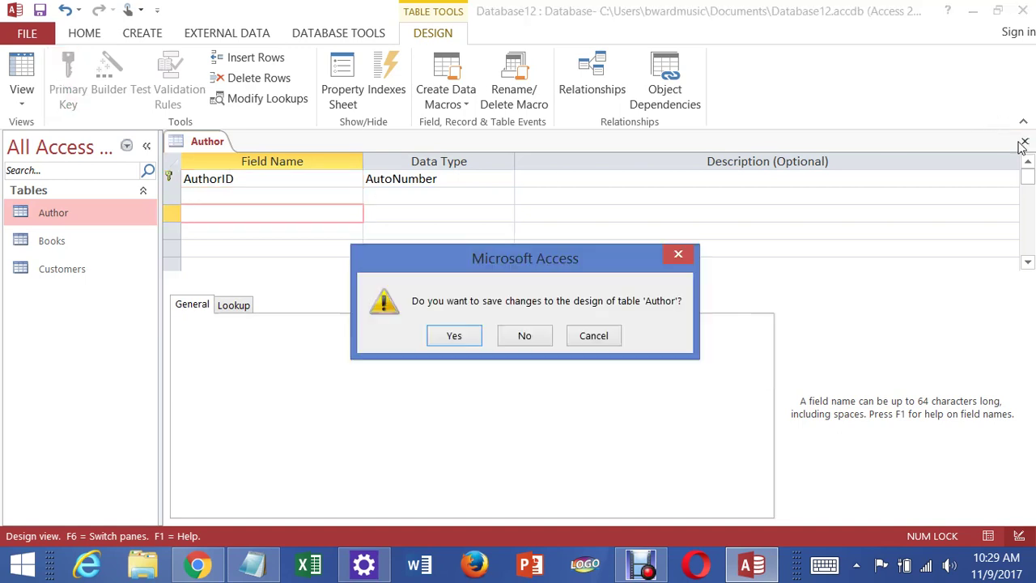
pyautogui.click(453, 336)
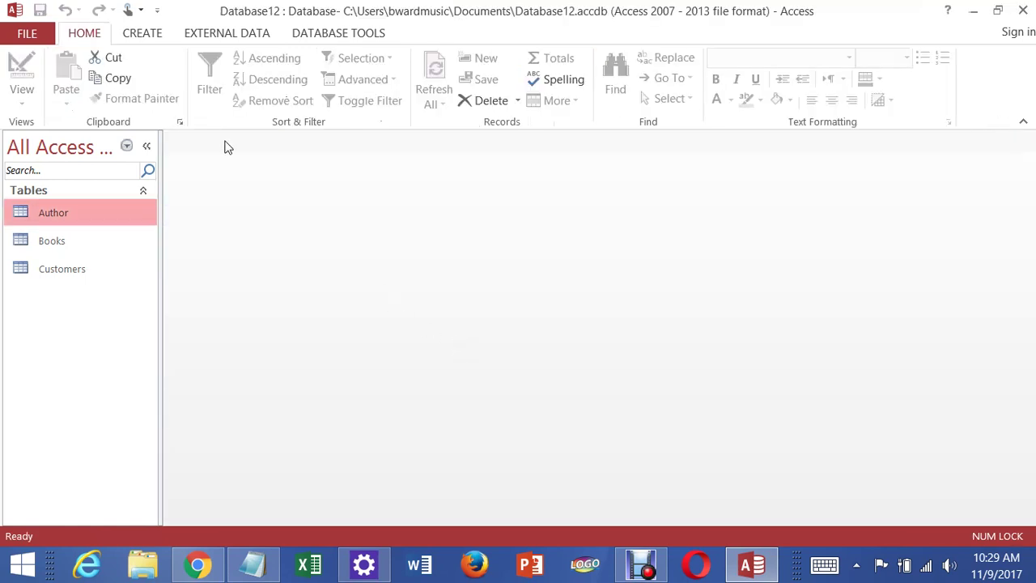
# Step: Create a Publisher table with key field PublisherID, then save and close its design
pyautogui.click(145, 33)
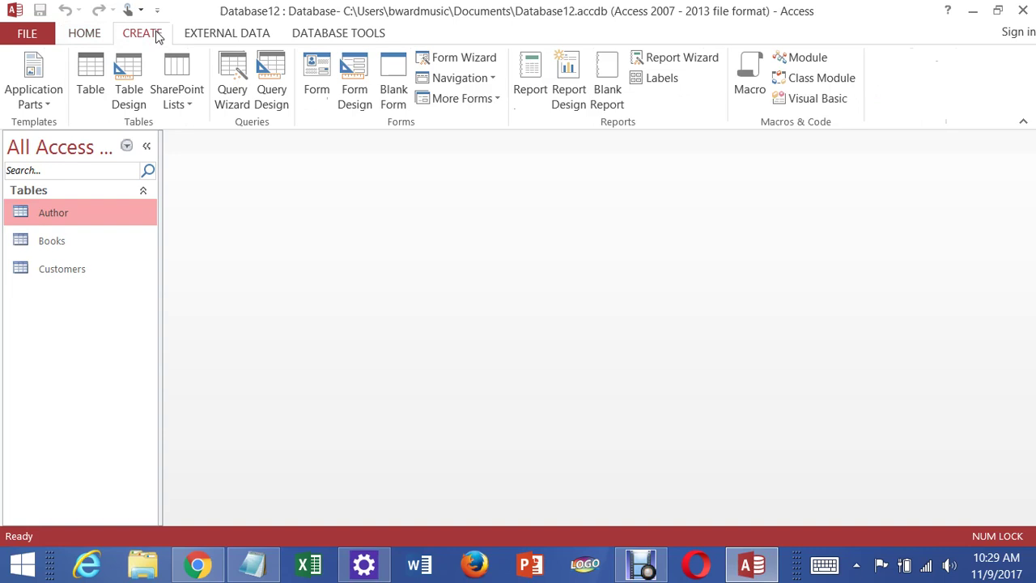
pyautogui.click(96, 78)
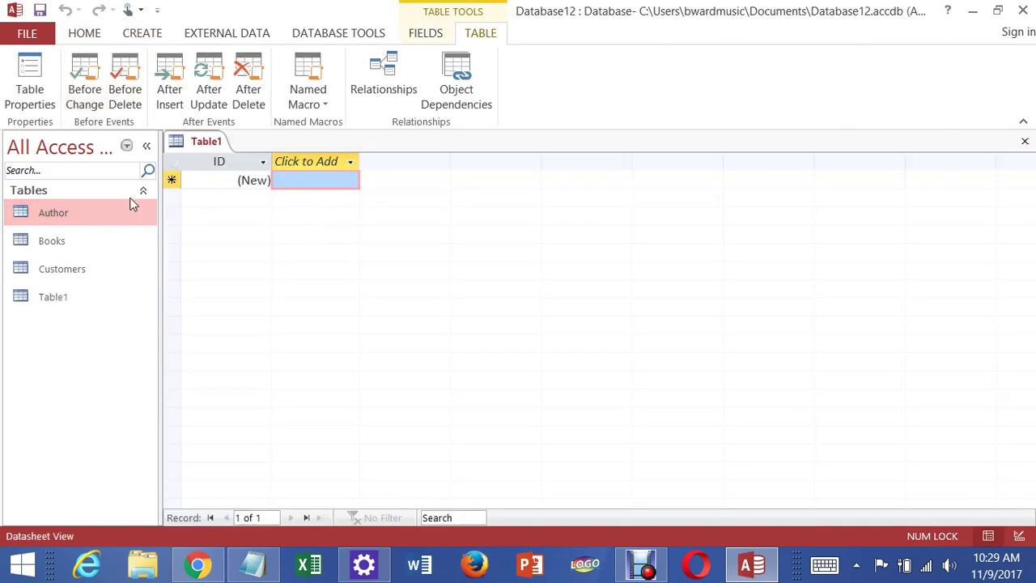
pyautogui.click(55, 306)
pyautogui.rightClick(55, 307)
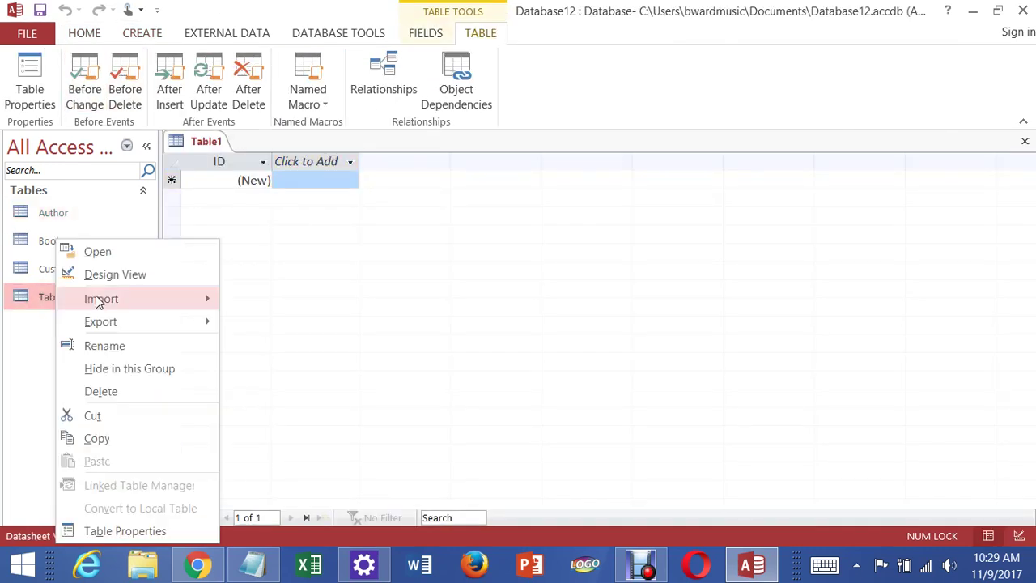
pyautogui.click(138, 279)
pyautogui.write('Publisher')
pyautogui.click(490, 233)
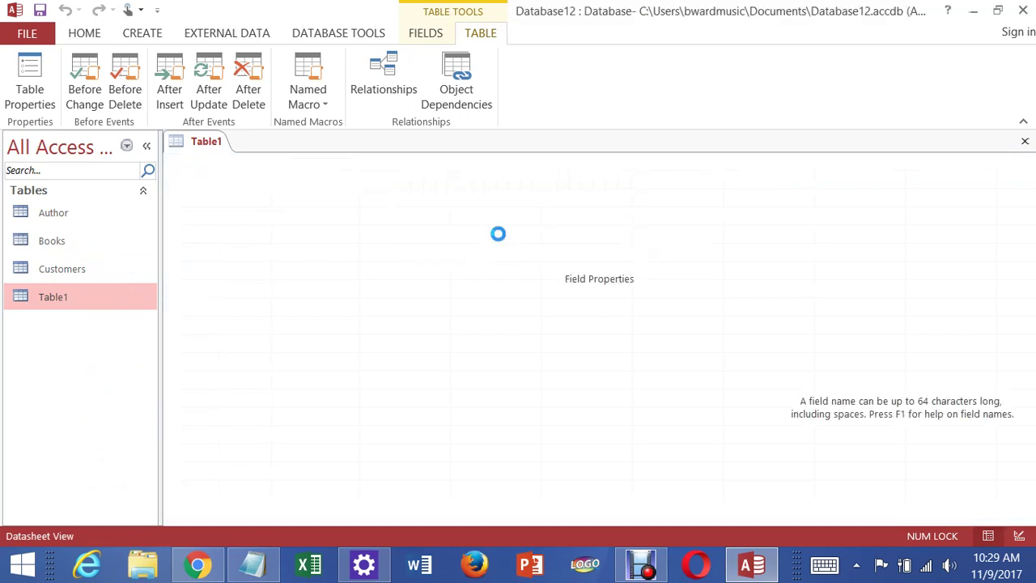
pyautogui.write('Publi')
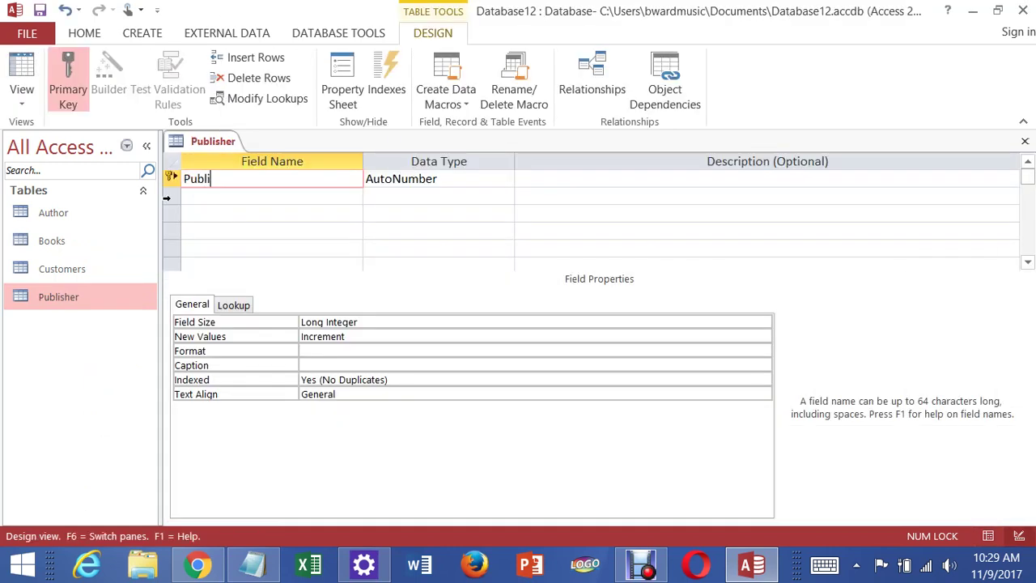
pyautogui.write('sherID')
pyautogui.press('Down')
pyautogui.click(1025, 141)
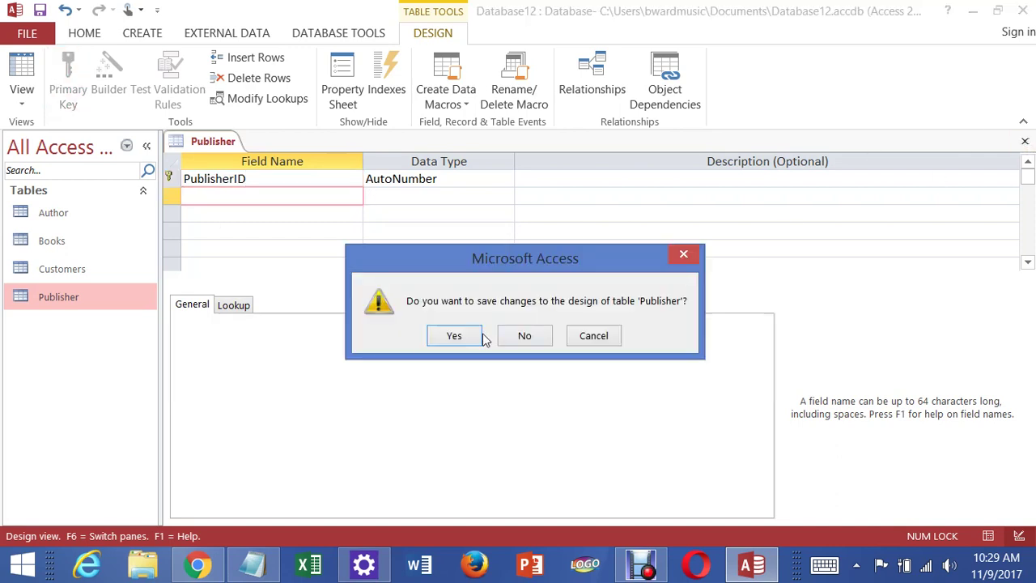
pyautogui.click(456, 337)
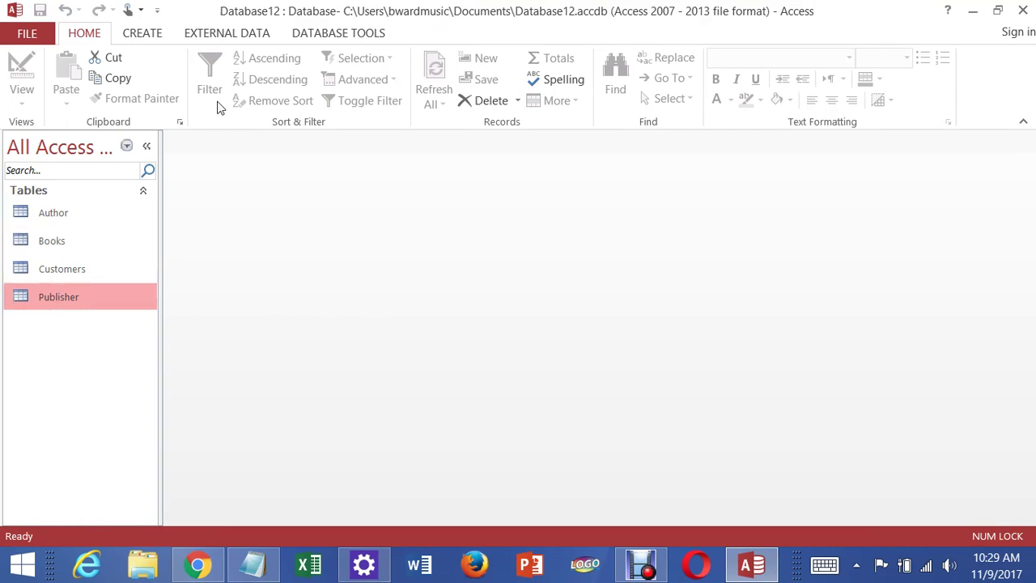
# Step: Create a new table, mistakenly try naming it Author, decline replacing it and cancel
pyautogui.click(143, 35)
pyautogui.click(105, 69)
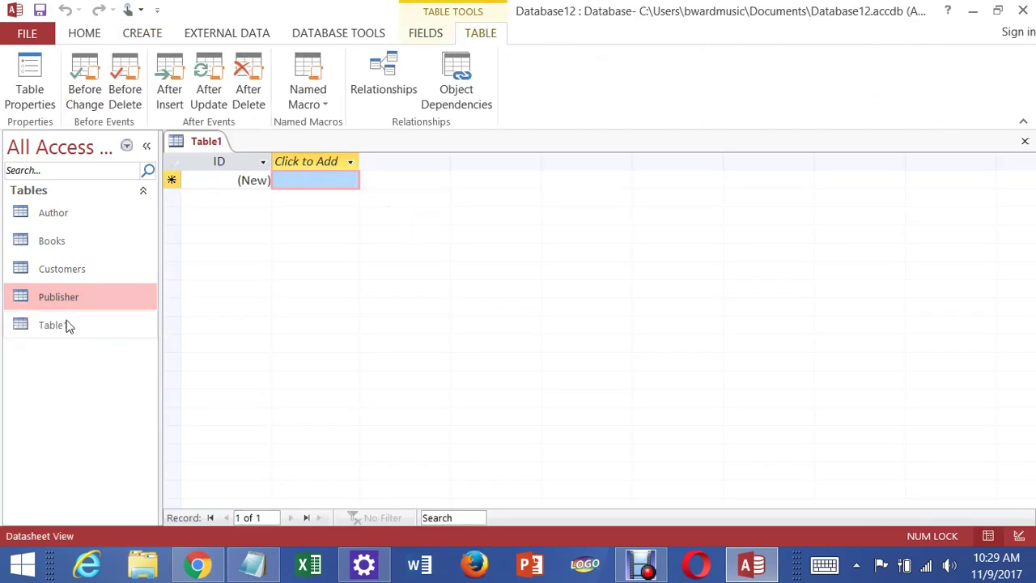
pyautogui.rightClick(70, 329)
pyautogui.click(161, 60)
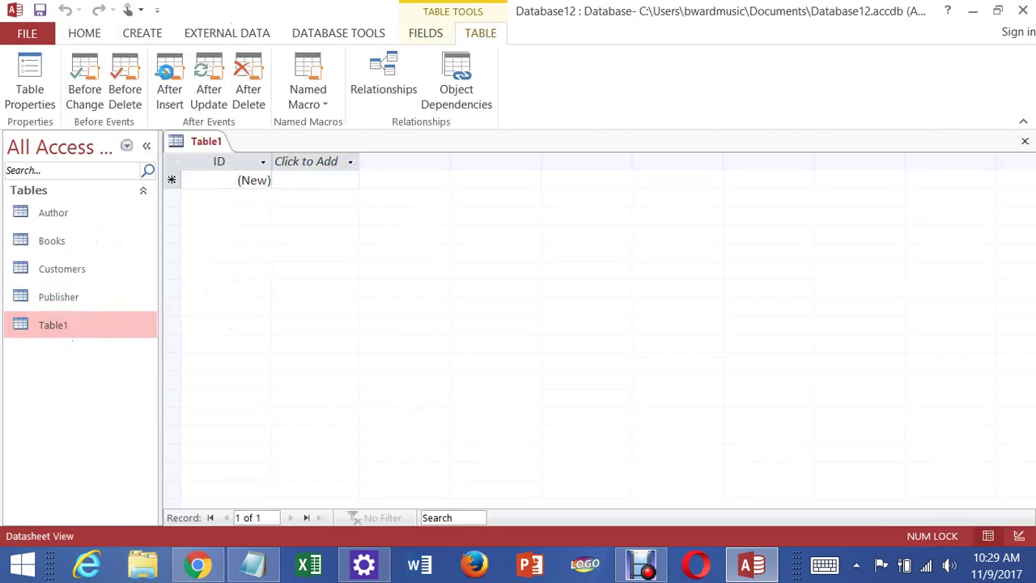
pyautogui.write('Author')
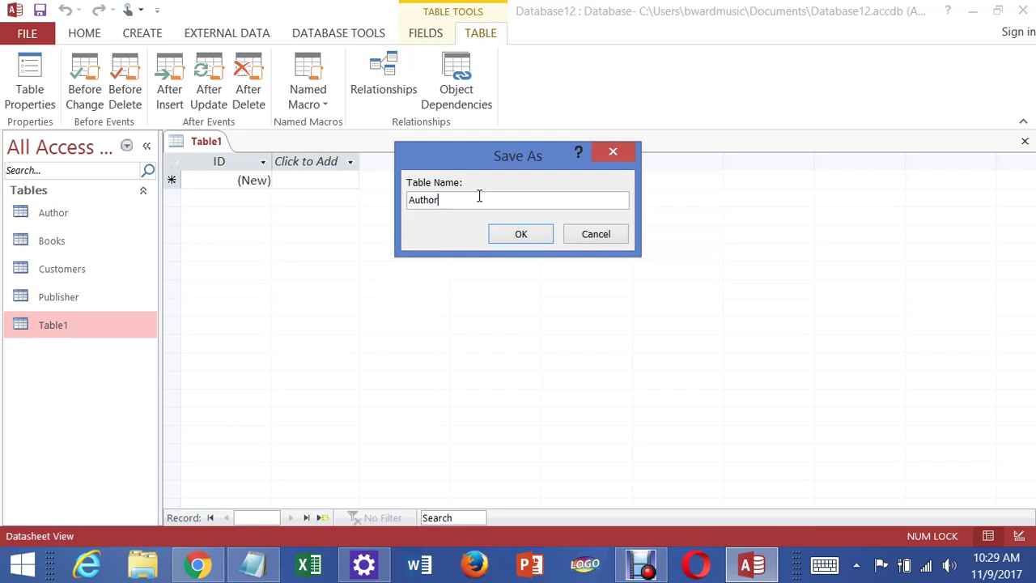
pyautogui.click(523, 234)
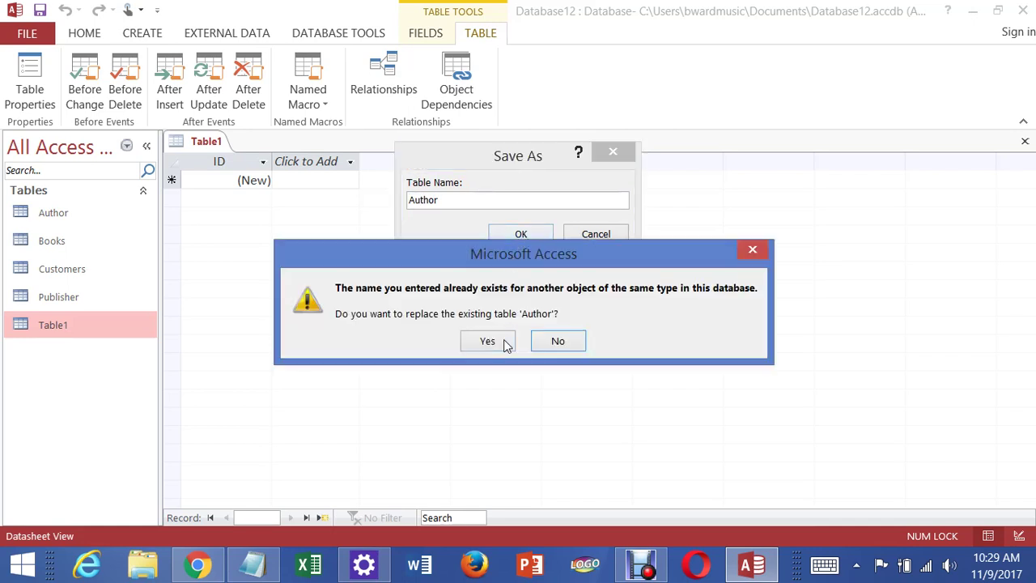
pyautogui.click(558, 341)
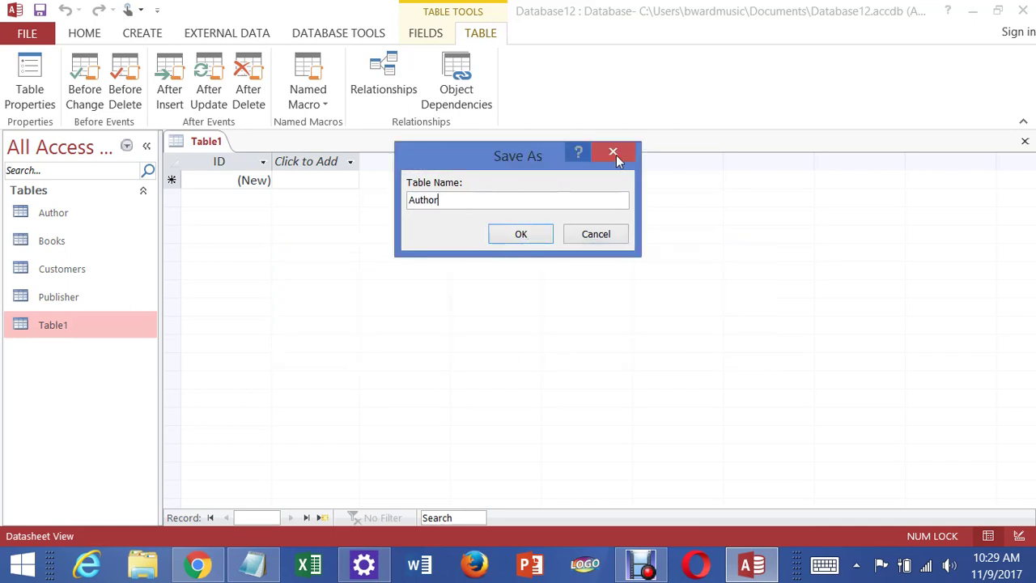
pyautogui.click(622, 237)
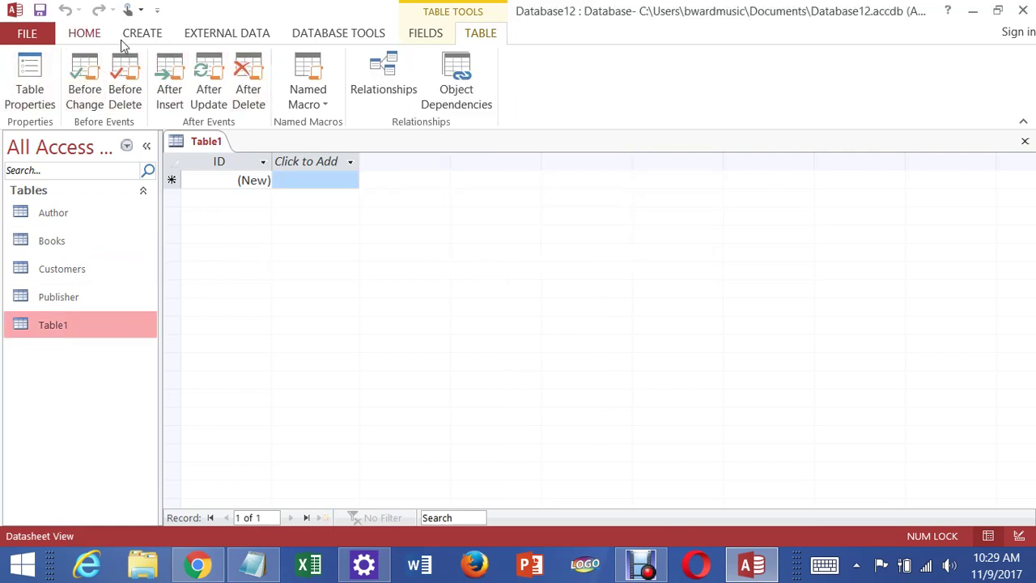
# Step: Save the new table as Order with key field OrderID, then save and close it
pyautogui.rightClick(84, 323)
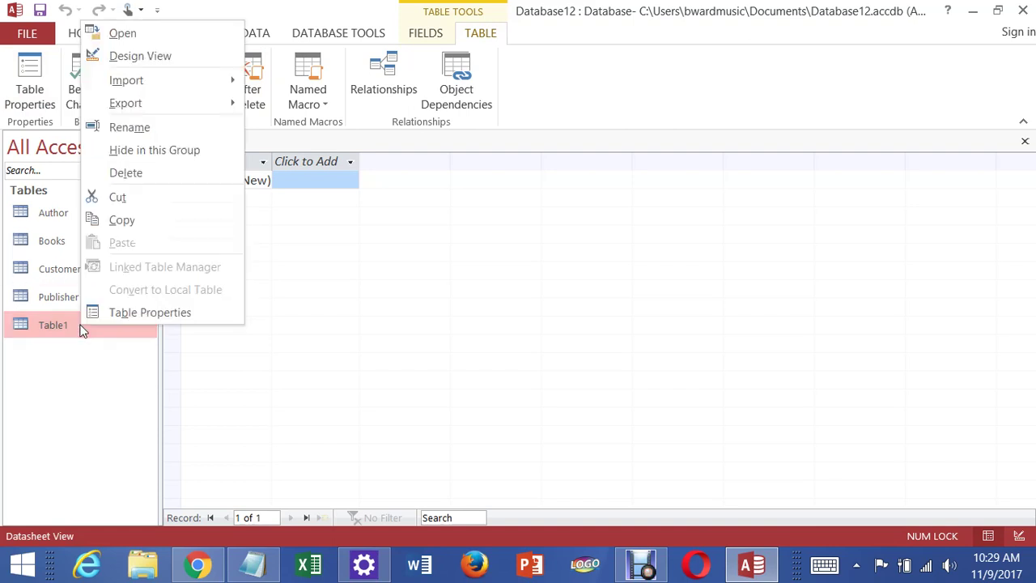
pyautogui.click(129, 63)
pyautogui.write('Order')
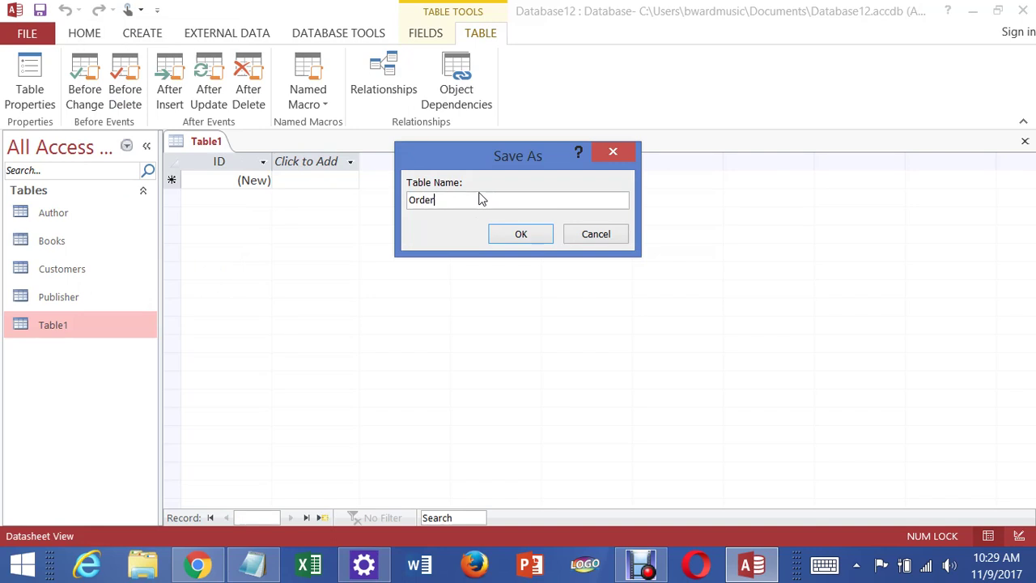
pyautogui.click(518, 234)
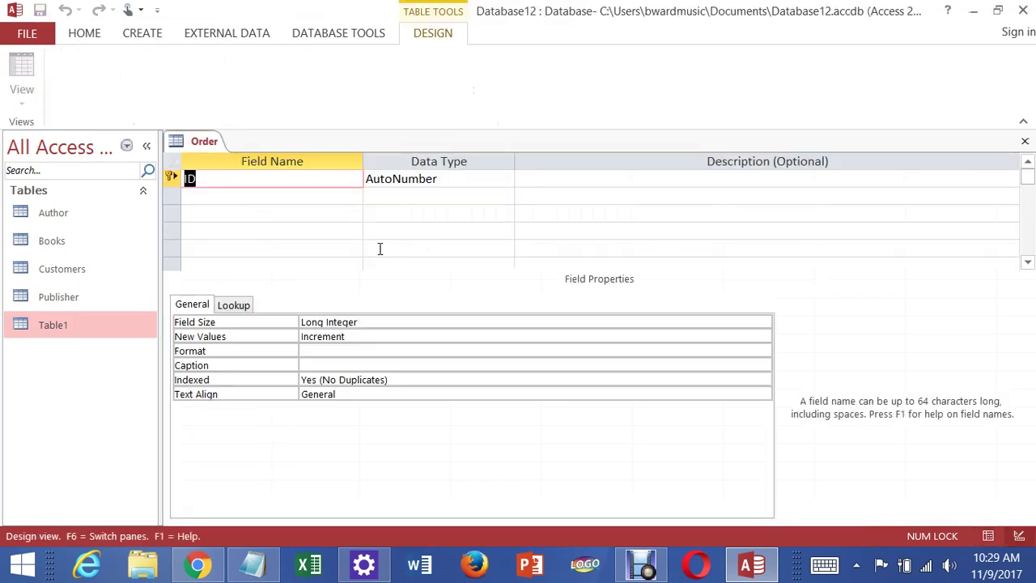
pyautogui.write('Orrder')
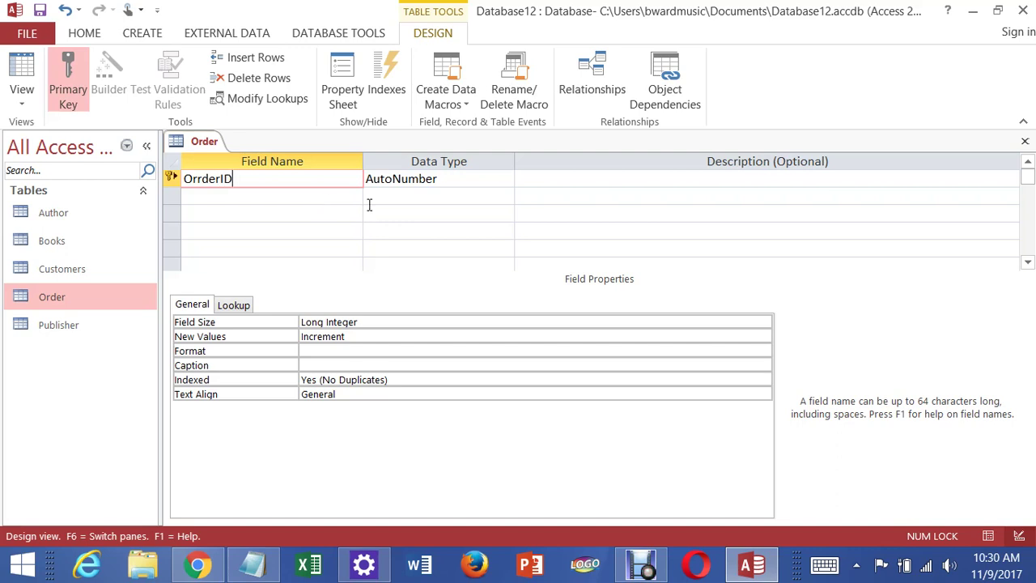
pyautogui.press('BackSpace')
pyautogui.click(486, 212)
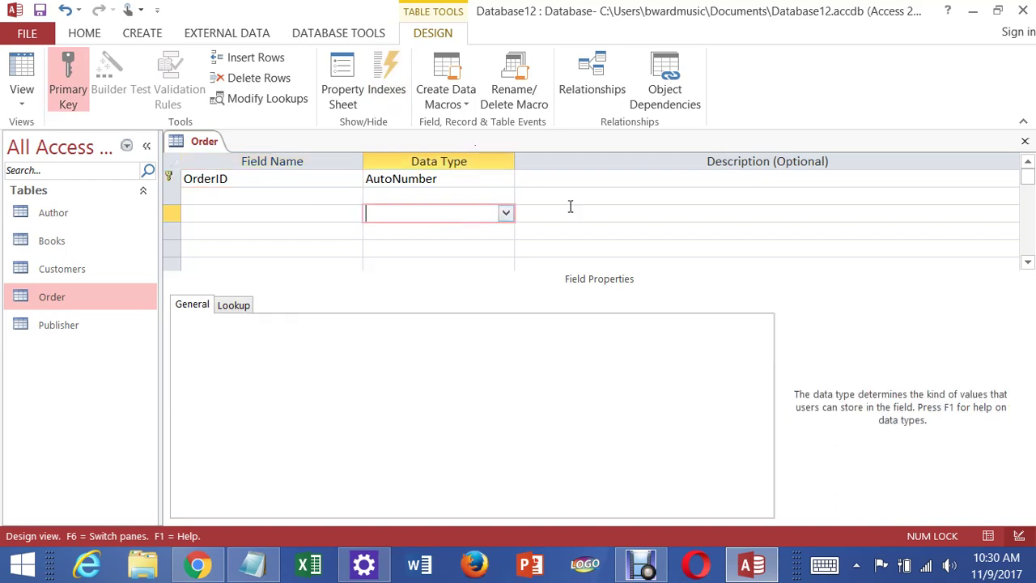
pyautogui.click(1025, 141)
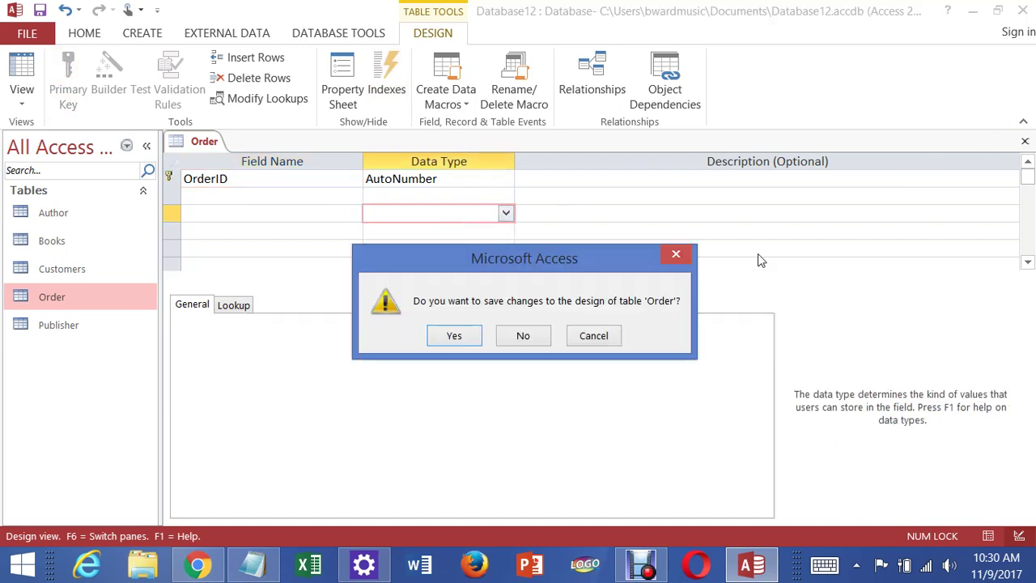
pyautogui.click(467, 340)
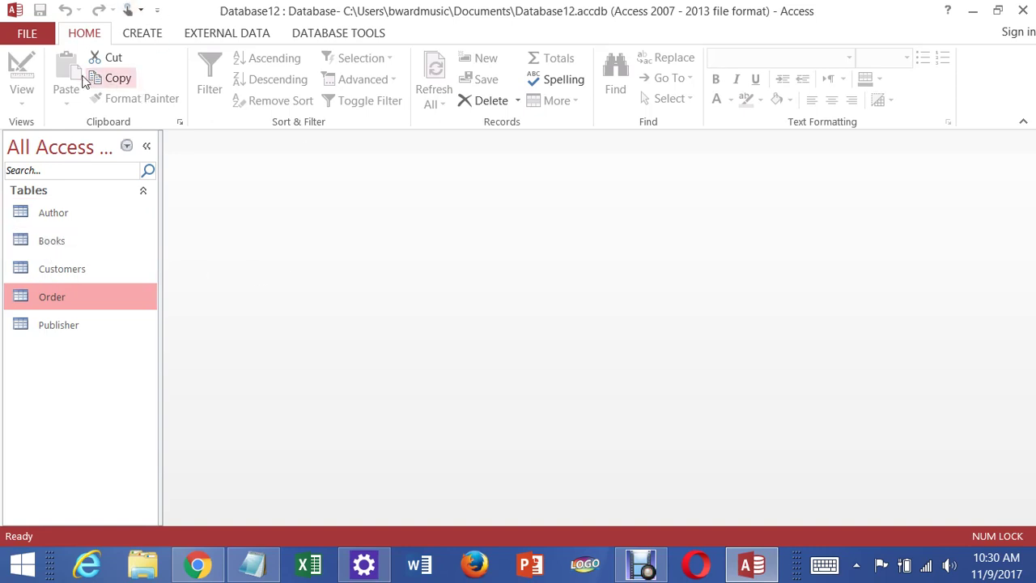
# Step: Create a new table and save it in Design view as AuthorBook
pyautogui.click(132, 37)
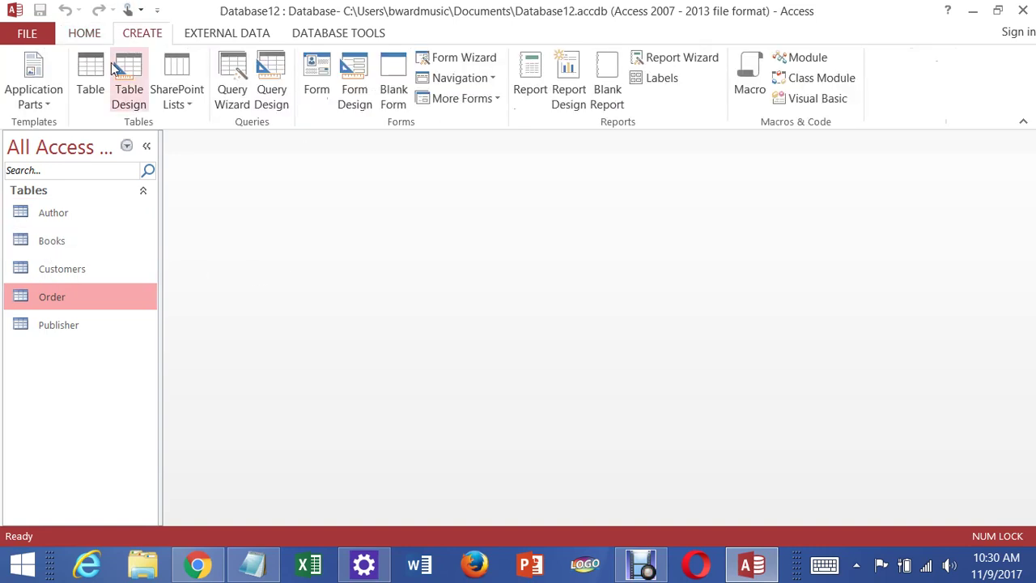
pyautogui.click(89, 81)
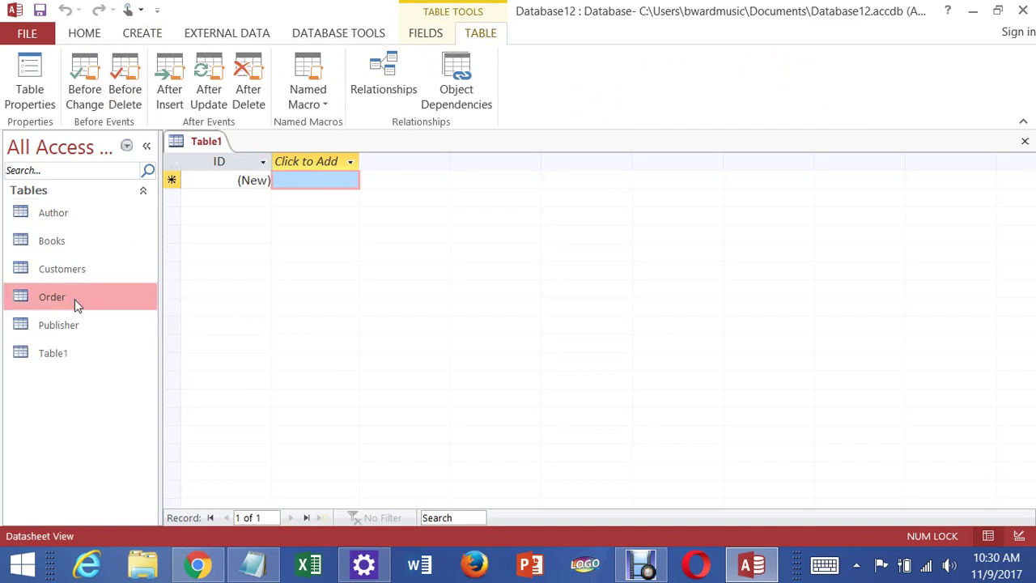
pyautogui.click(49, 359)
pyautogui.rightClick(49, 359)
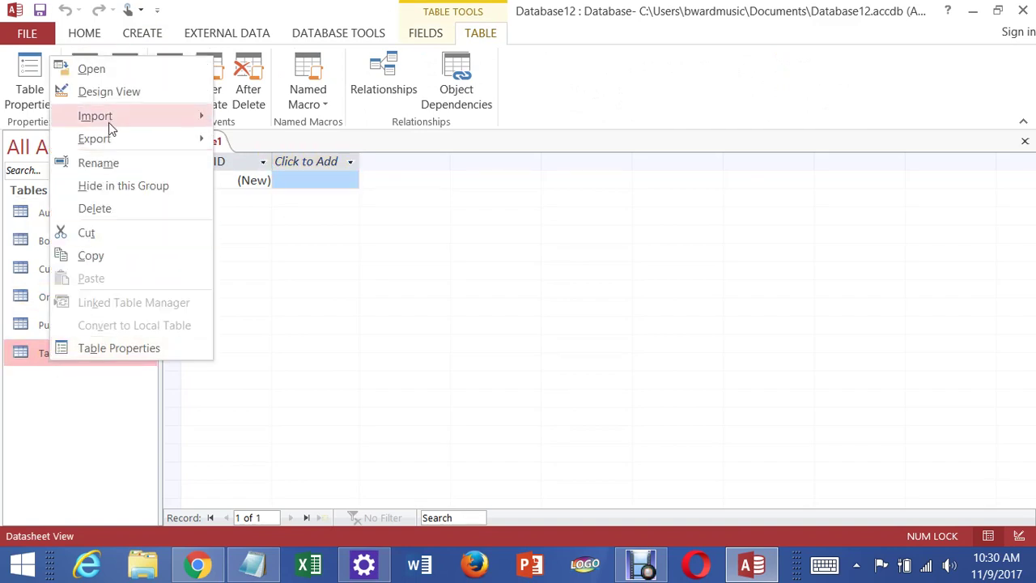
pyautogui.click(109, 92)
pyautogui.write('AuthorBook')
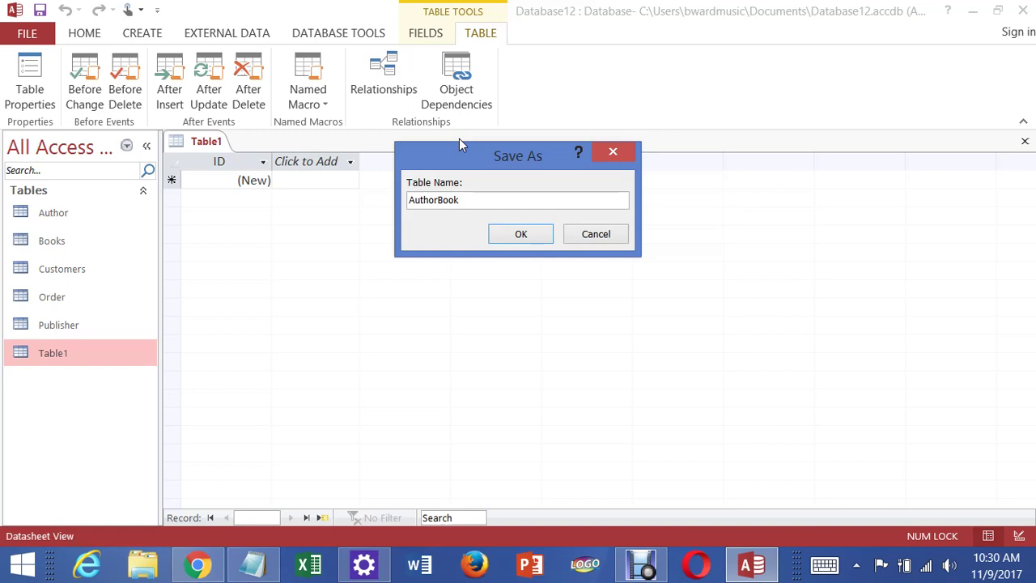
pyautogui.click(524, 235)
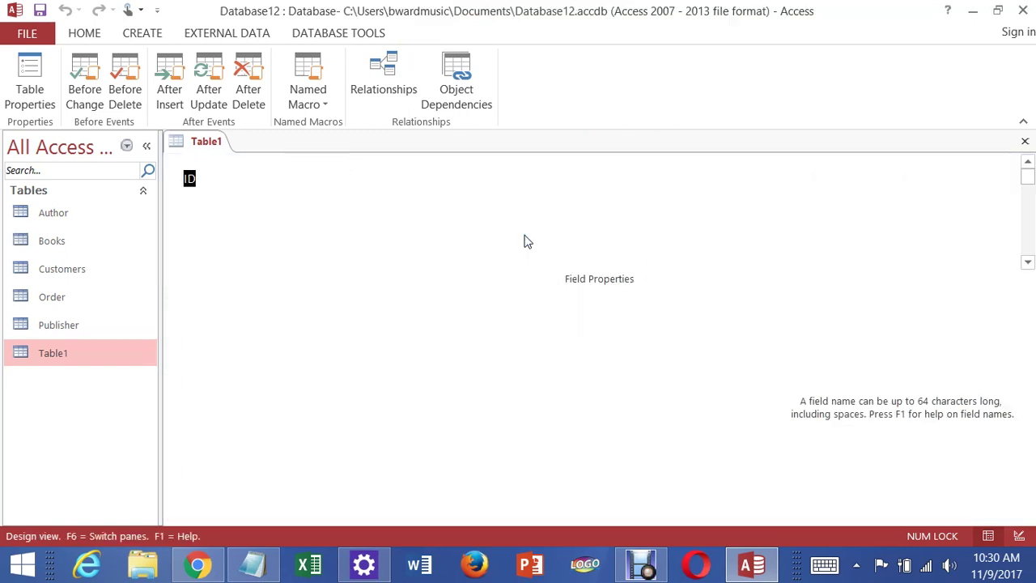
# Step: Rename the ID field to authorID and add a bookID field below it
pyautogui.click(322, 212)
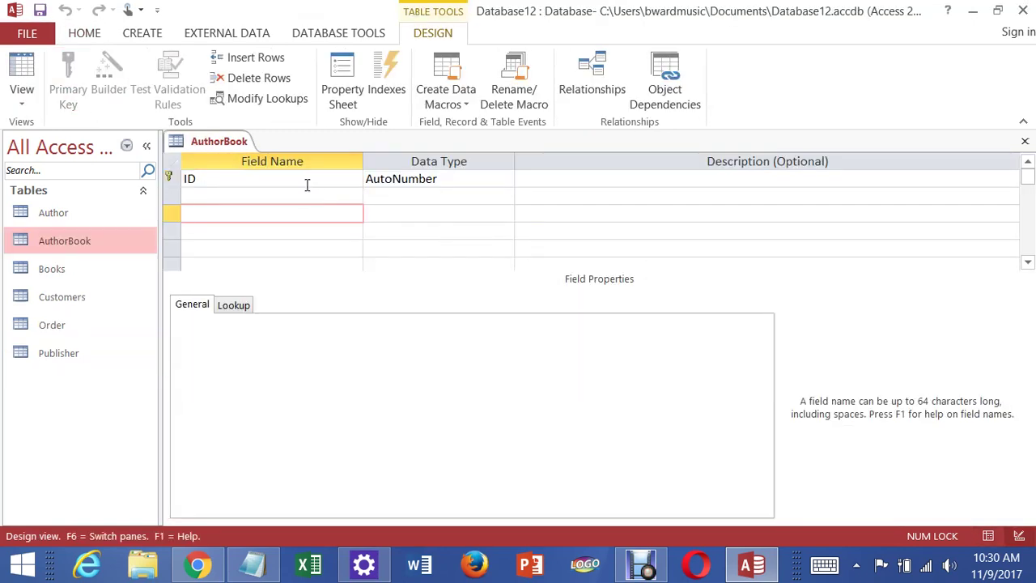
pyautogui.click(307, 185)
pyautogui.click(477, 178)
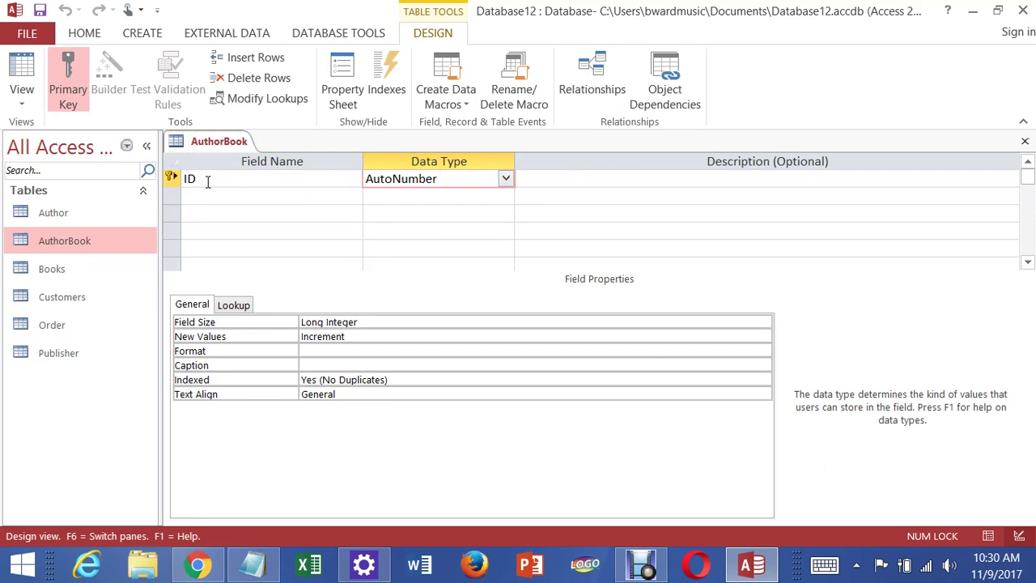
pyautogui.doubleClick(208, 182)
pyautogui.write('author')
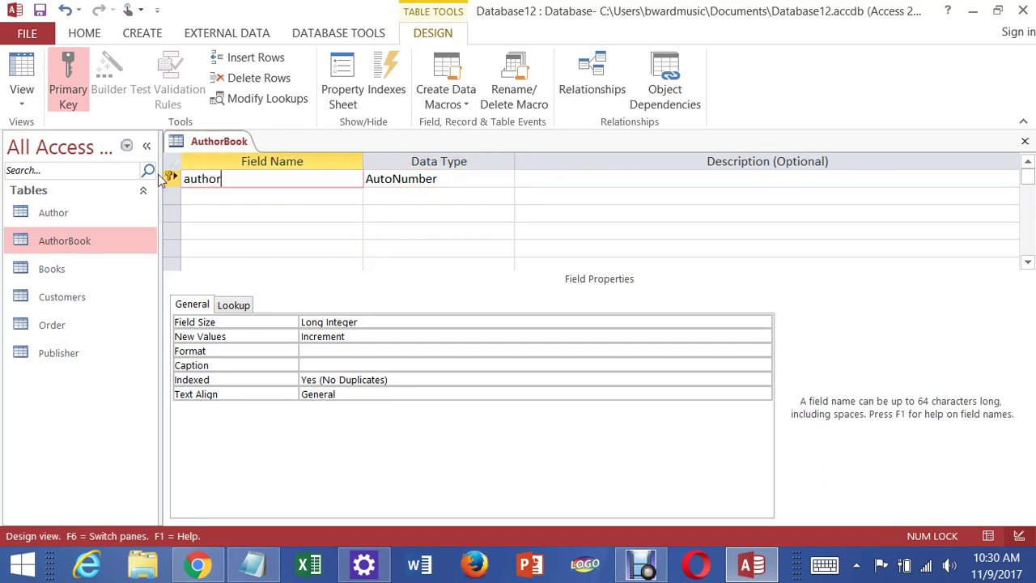
pyautogui.write('id')
pyautogui.click(212, 197)
pyautogui.write('bookID')
pyautogui.click(258, 177)
pyautogui.write('ID')
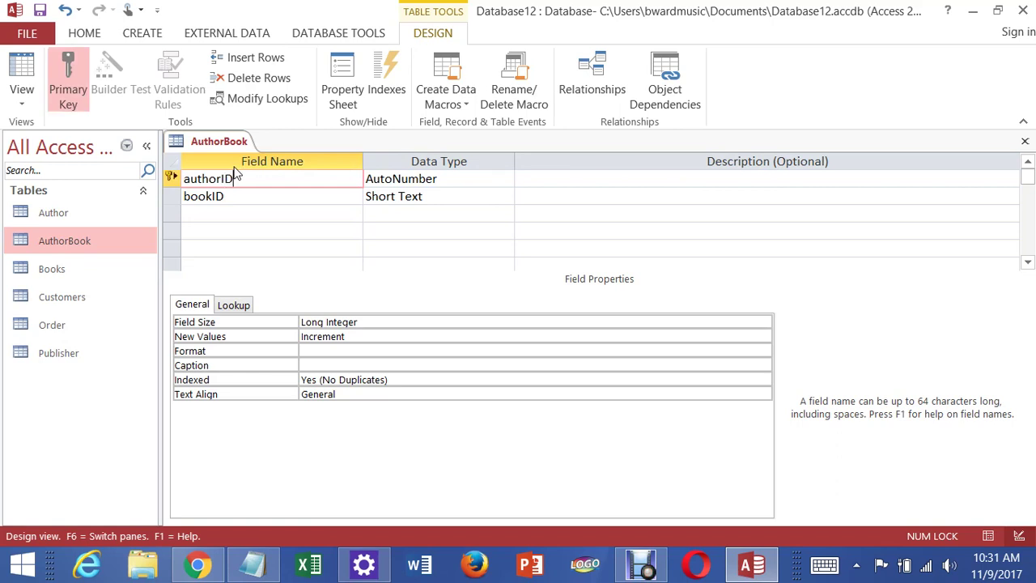
# Step: Set the authorID and bookID data types to Number
pyautogui.click(480, 185)
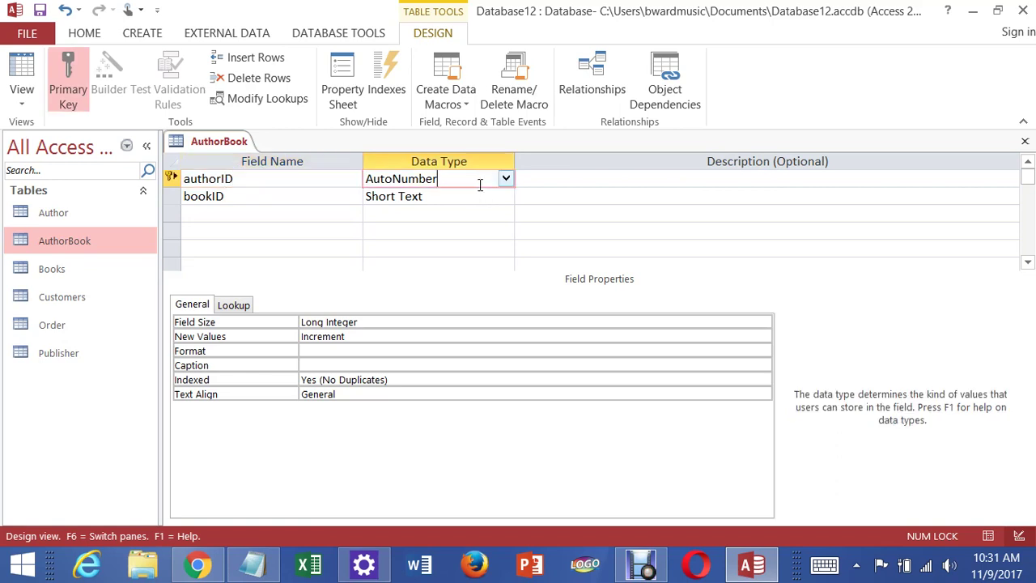
pyautogui.click(505, 179)
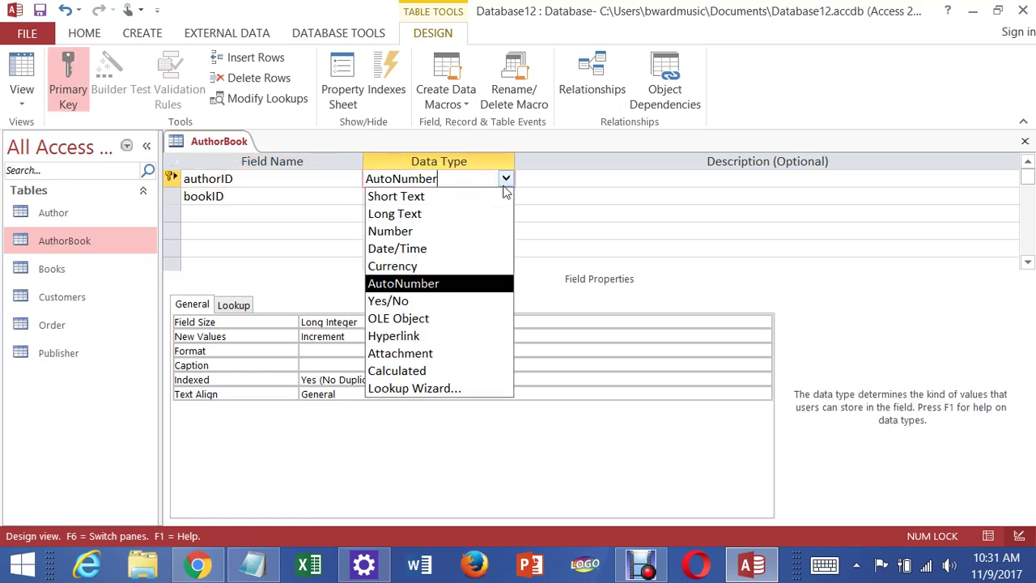
pyautogui.click(442, 233)
pyautogui.click(461, 197)
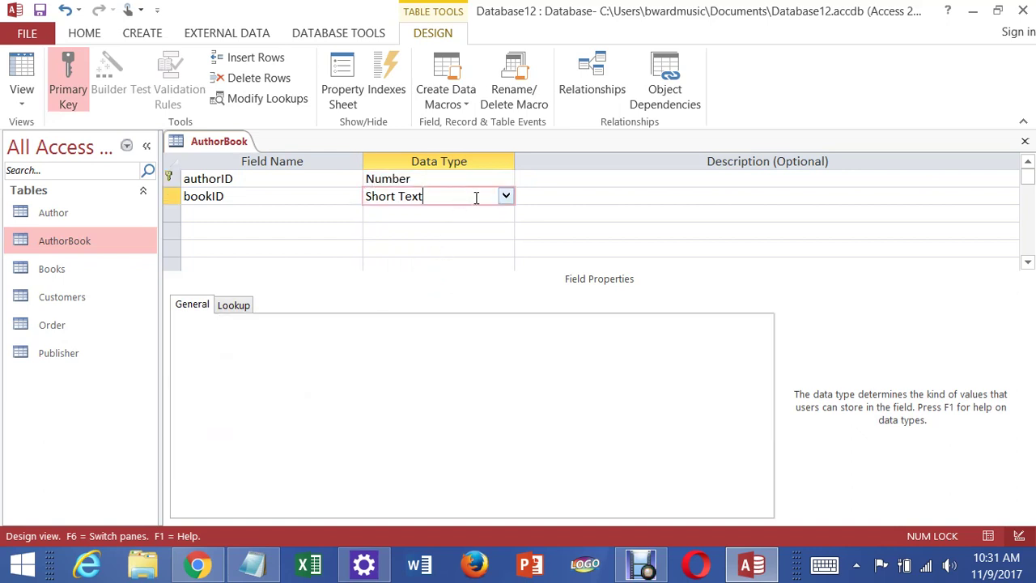
pyautogui.click(505, 196)
pyautogui.click(467, 249)
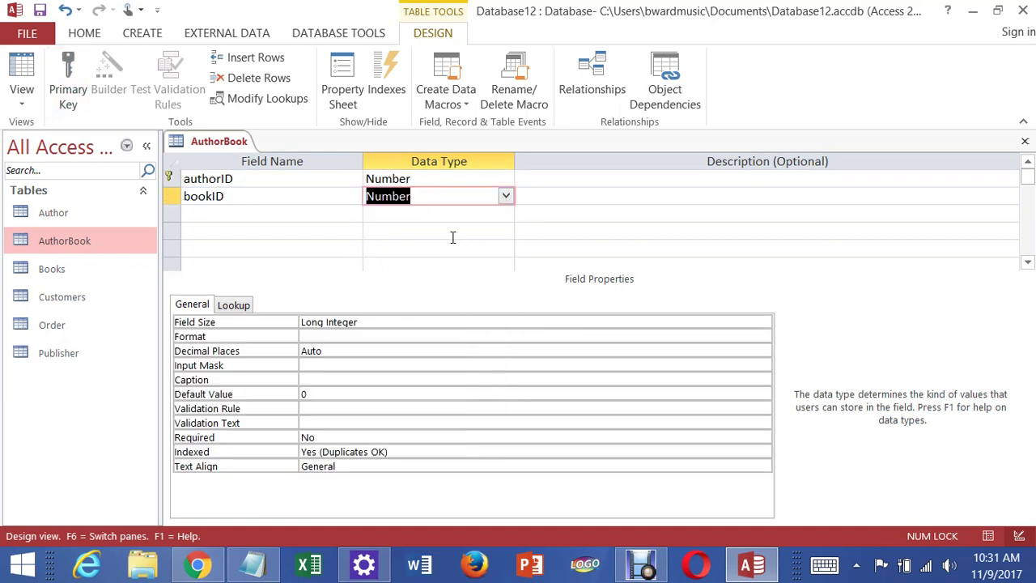
pyautogui.click(414, 225)
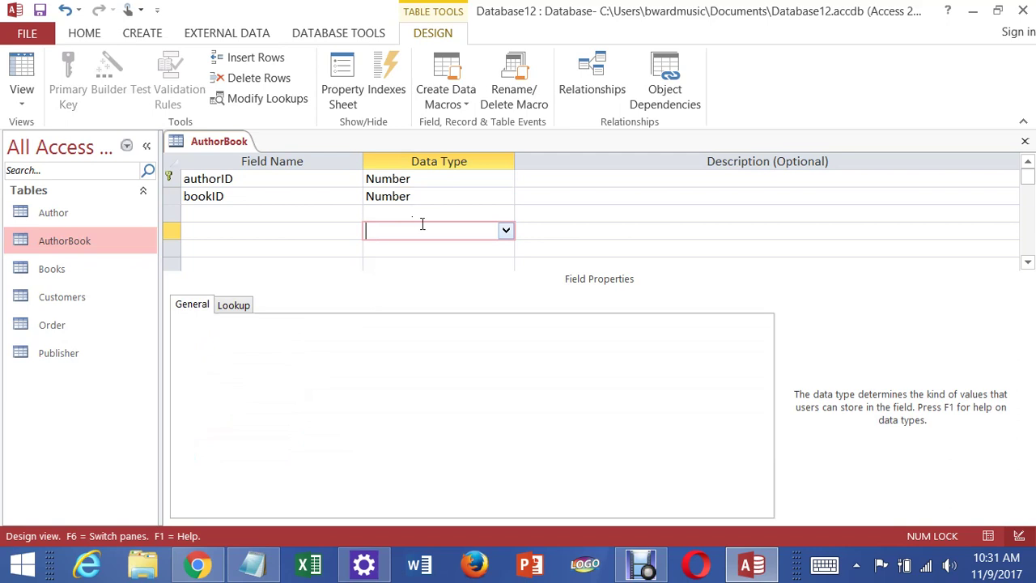
pyautogui.click(192, 197)
pyautogui.press('BackSpace')
pyautogui.write('B')
pyautogui.click(191, 181)
pyautogui.press('BackSpace')
pyautogui.write('B')
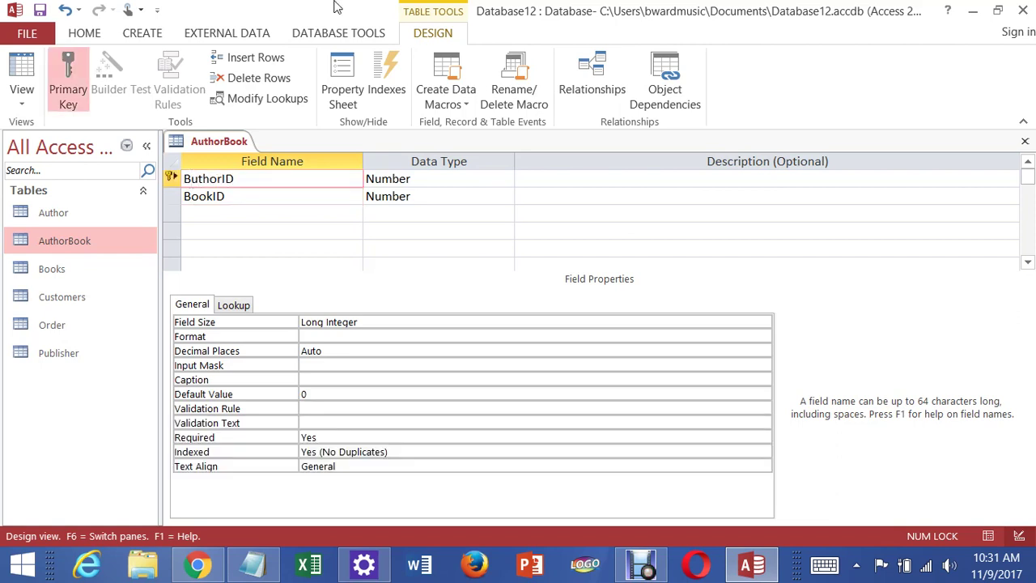
pyautogui.press('BackSpace')
pyautogui.write('A')
pyautogui.click(279, 247)
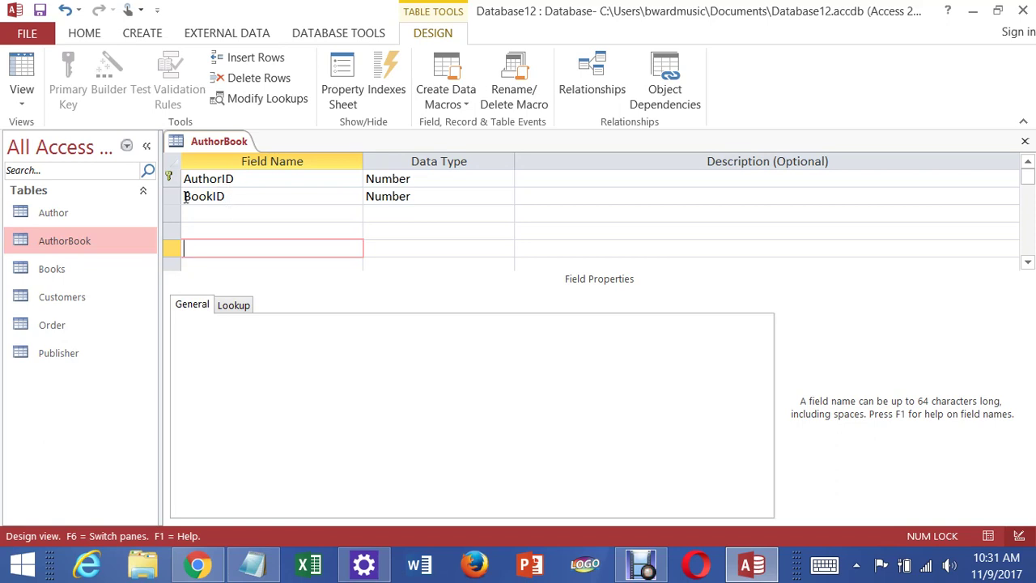
pyautogui.click(428, 180)
pyautogui.click(429, 211)
pyautogui.click(429, 196)
pyautogui.click(431, 179)
pyautogui.click(433, 196)
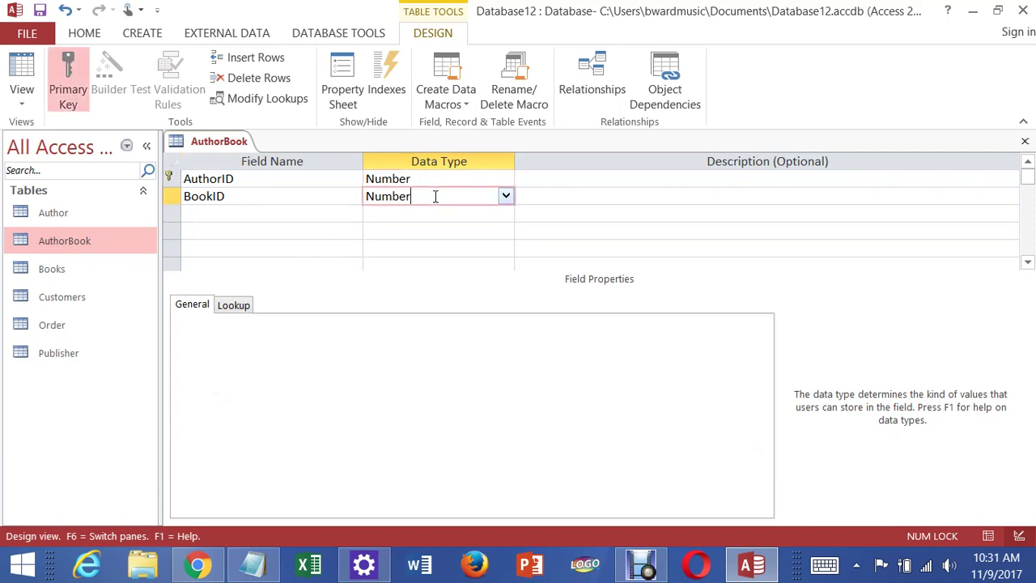
pyautogui.click(431, 180)
pyautogui.click(431, 197)
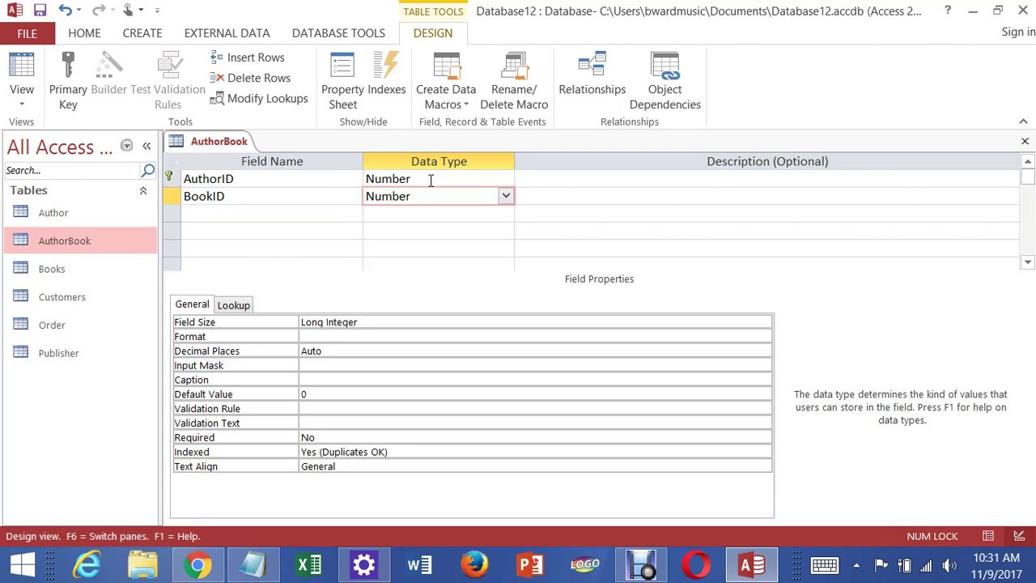
pyautogui.click(359, 322)
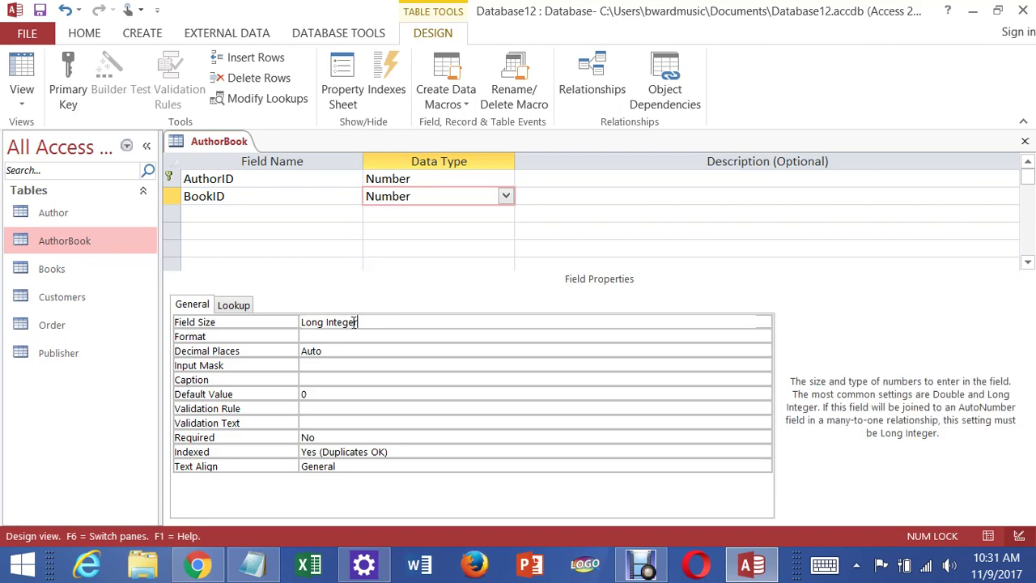
pyautogui.click(303, 259)
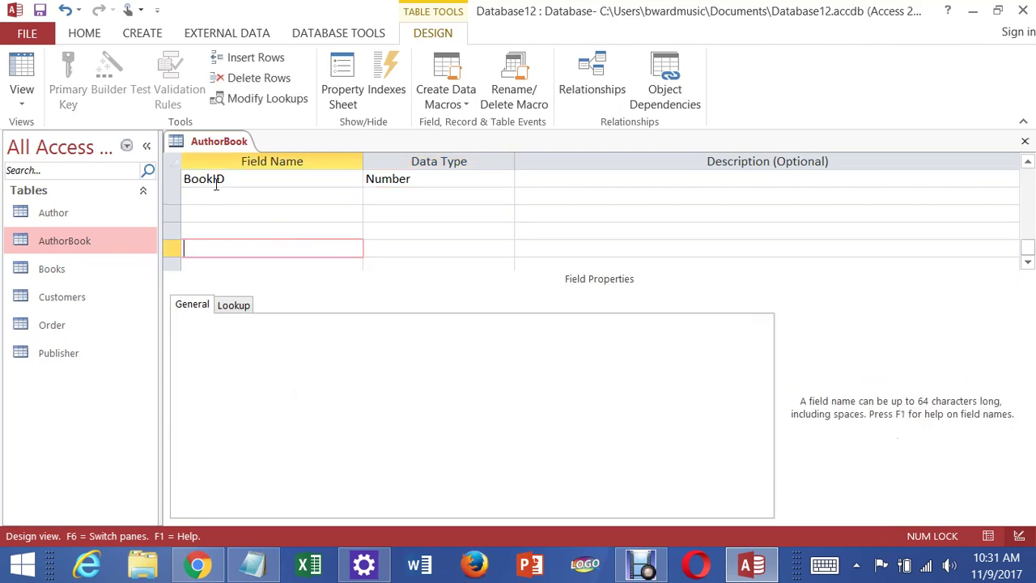
pyautogui.click(83, 249)
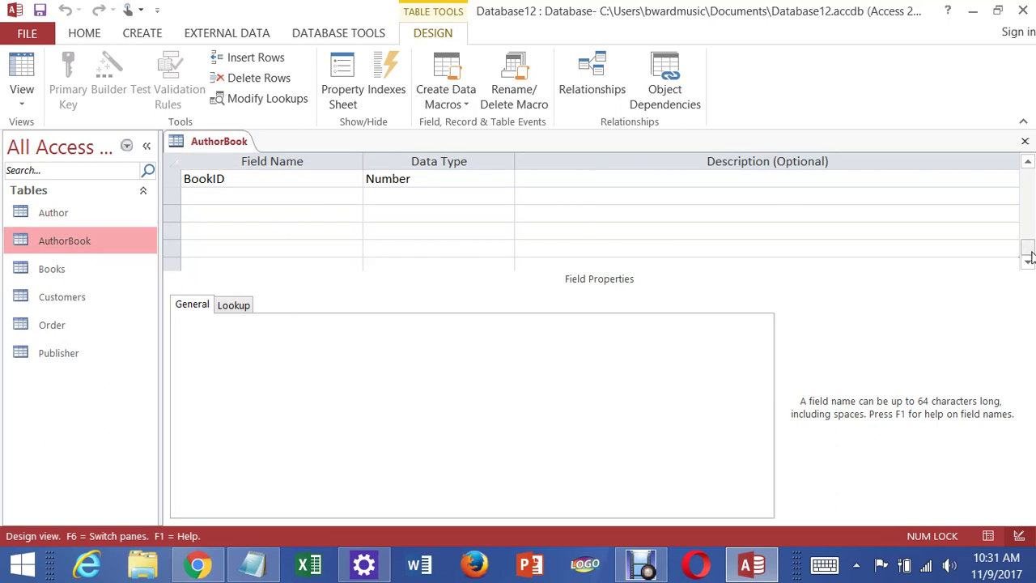
# Step: Set AuthorID and BookID as AuthorBook's composite primary key and save the design
pyautogui.moveTo(1027, 252); pyautogui.dragTo(1027, 180)
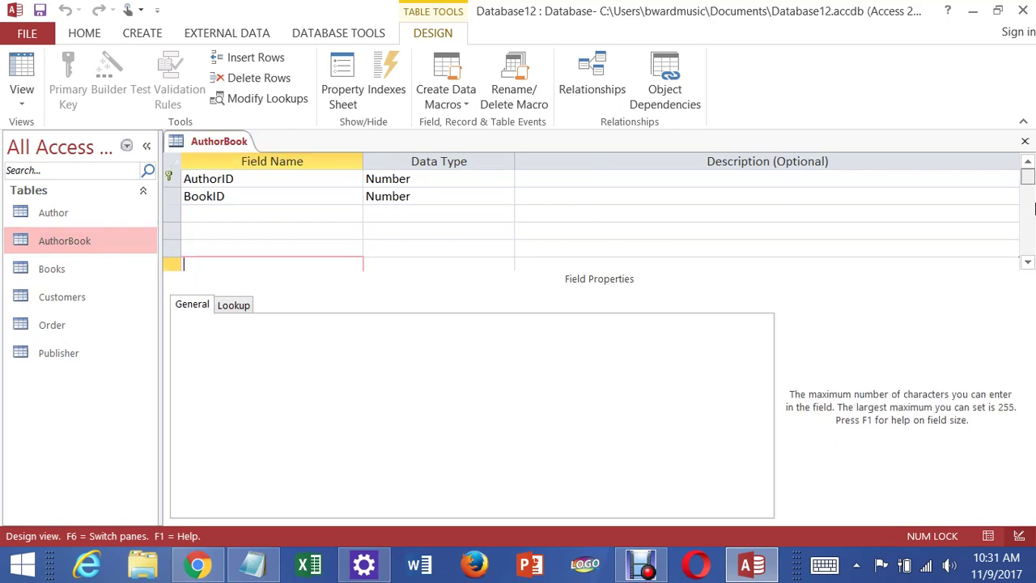
pyautogui.click(169, 178)
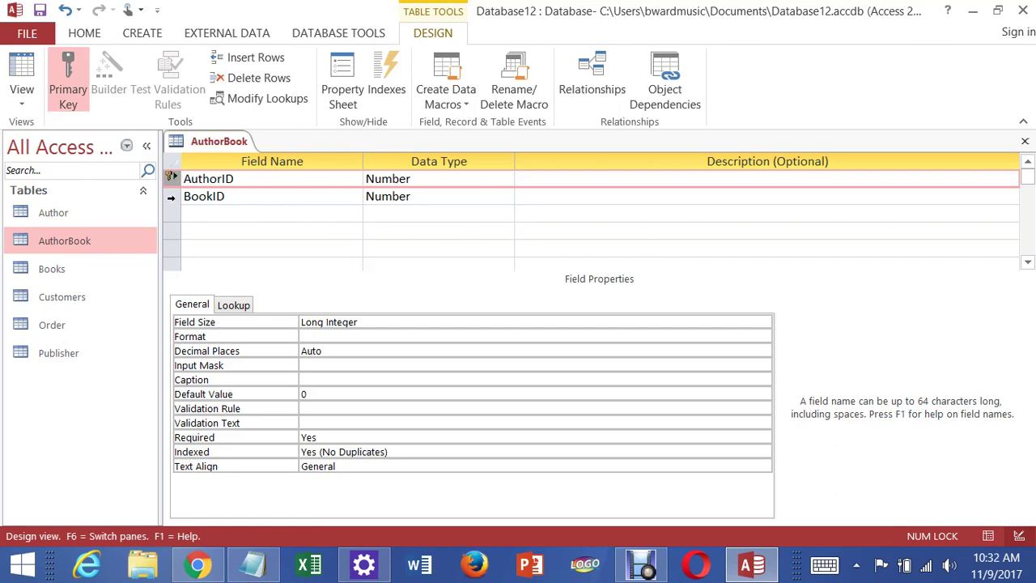
pyautogui.keyDown('shift'); pyautogui.click(170, 197); pyautogui.keyUp('shift')
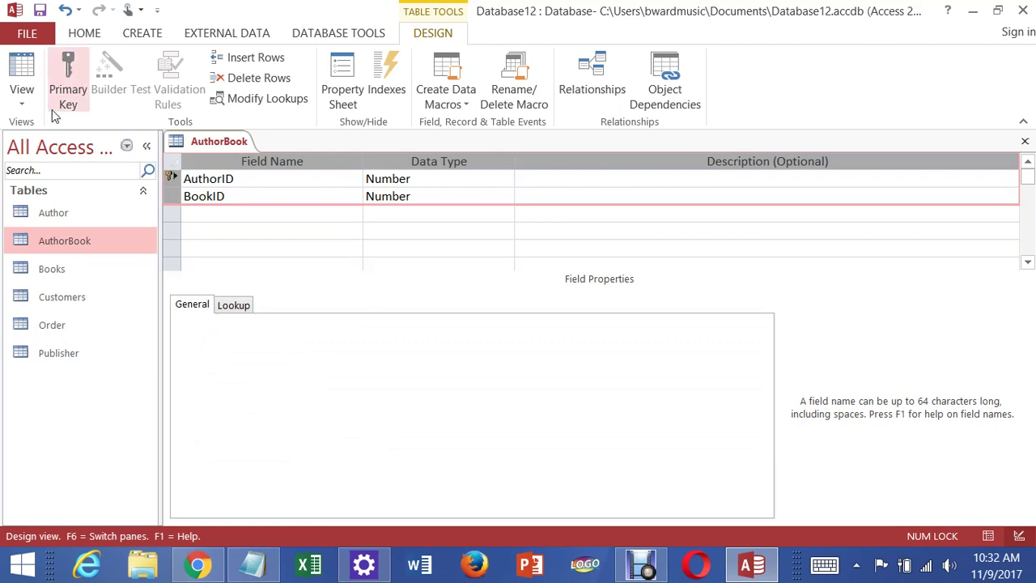
pyautogui.click(68, 81)
pyautogui.click(254, 228)
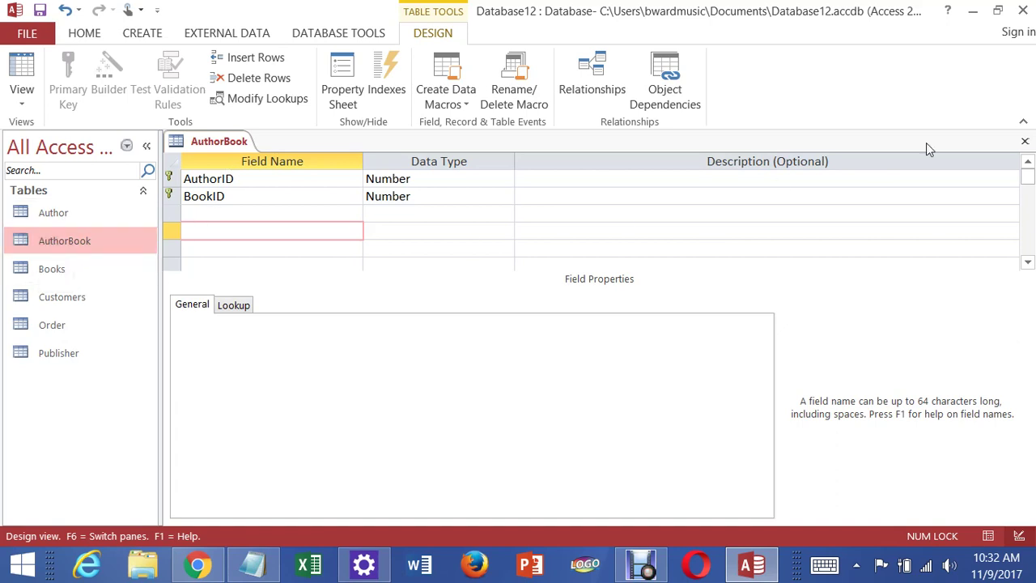
pyautogui.click(1025, 142)
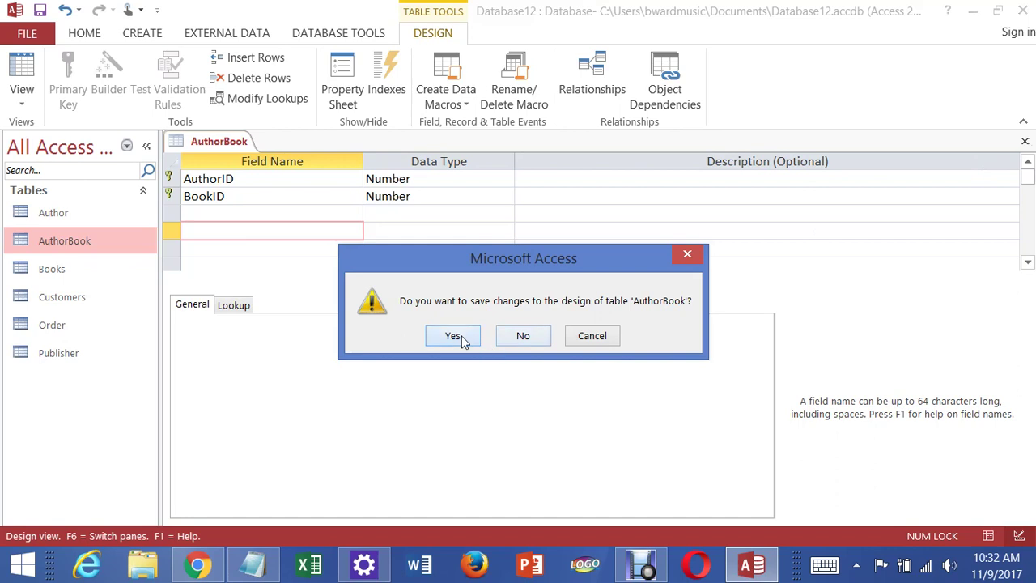
pyautogui.click(465, 342)
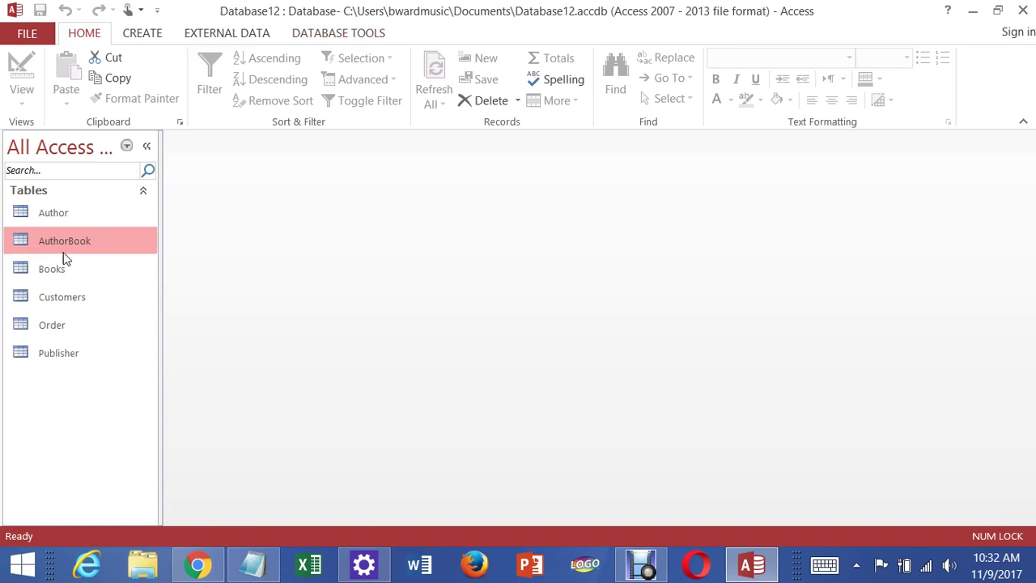
# Step: Open the Relationships window and add the Author, AuthorBook and Books tables
pyautogui.click(336, 36)
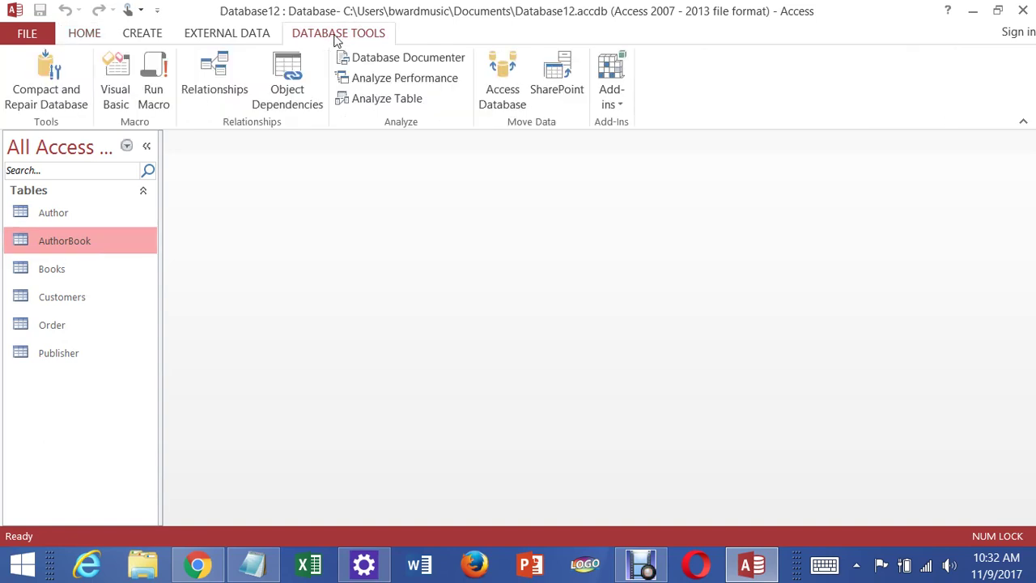
pyautogui.click(231, 73)
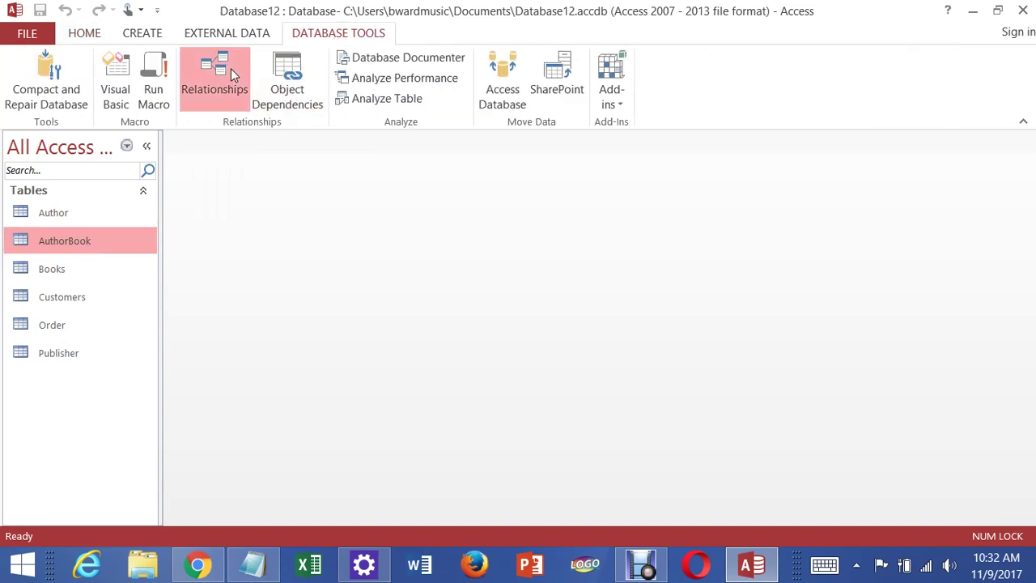
pyautogui.click(571, 356)
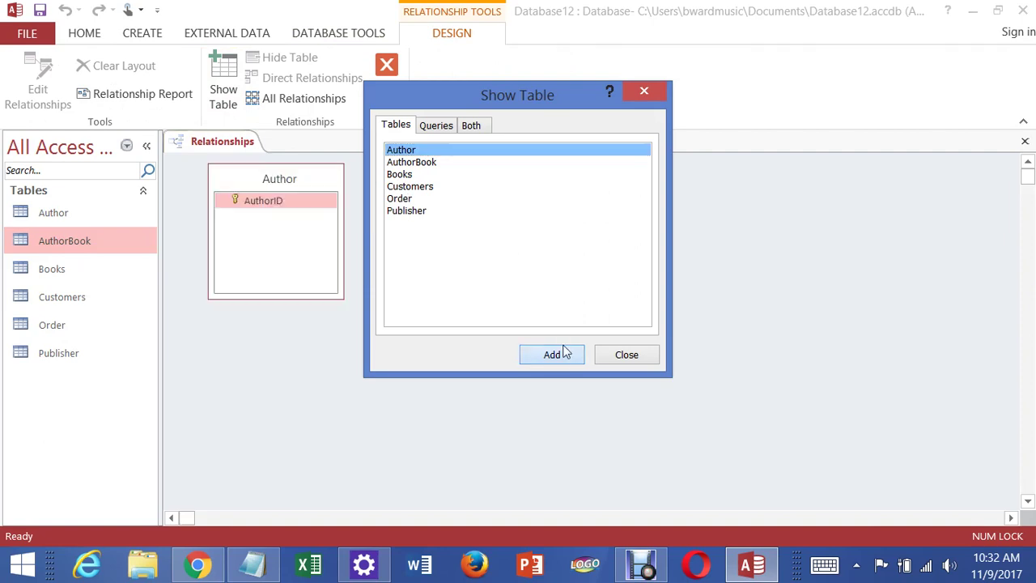
pyautogui.click(419, 163)
pyautogui.click(557, 356)
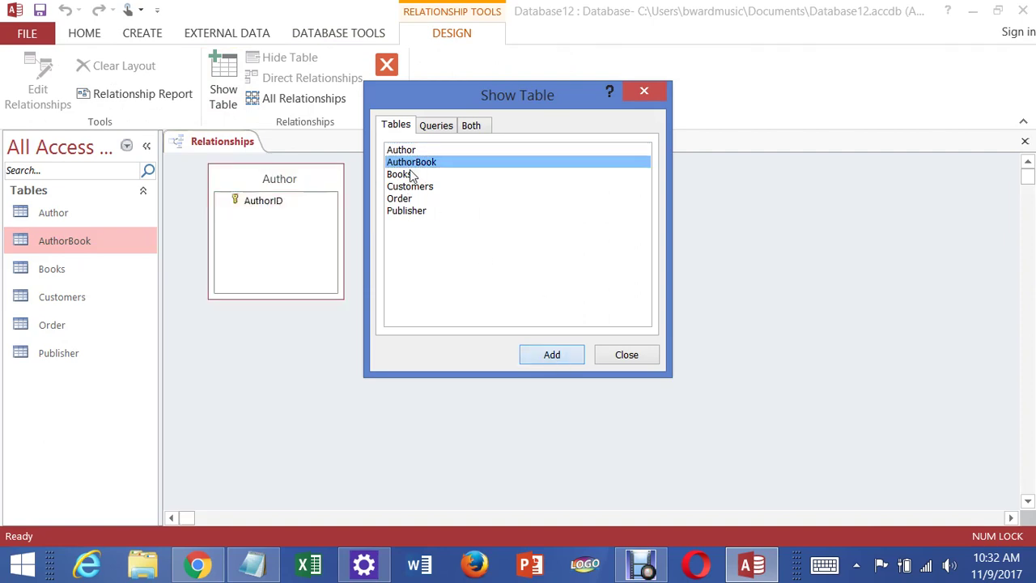
pyautogui.click(407, 175)
pyautogui.click(551, 353)
# Step: Add the Customers, Order and Publisher tables and close Show Table
pyautogui.click(409, 188)
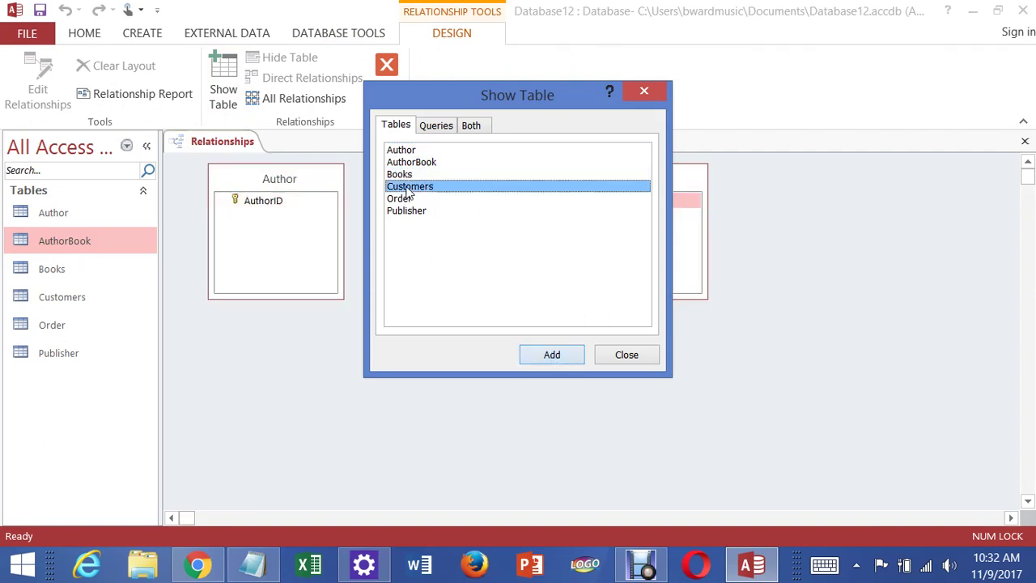
pyautogui.click(530, 354)
pyautogui.click(402, 200)
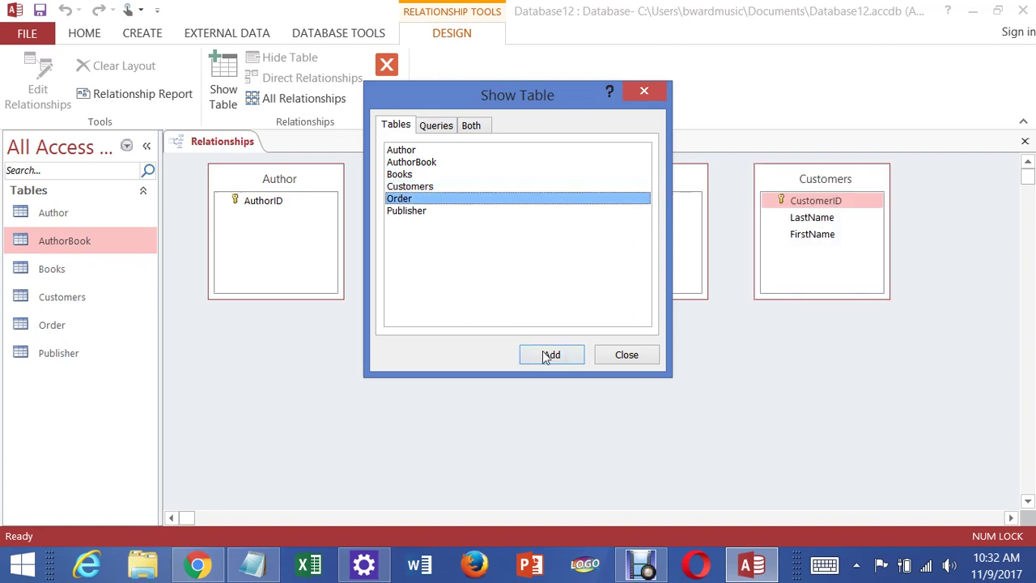
pyautogui.click(541, 351)
pyautogui.click(409, 211)
pyautogui.click(567, 356)
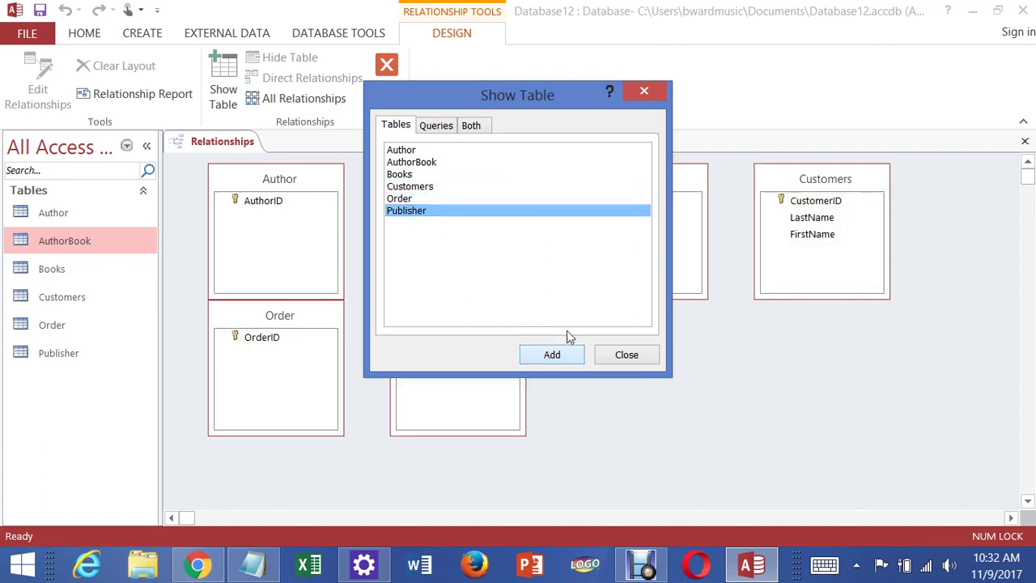
pyautogui.click(640, 357)
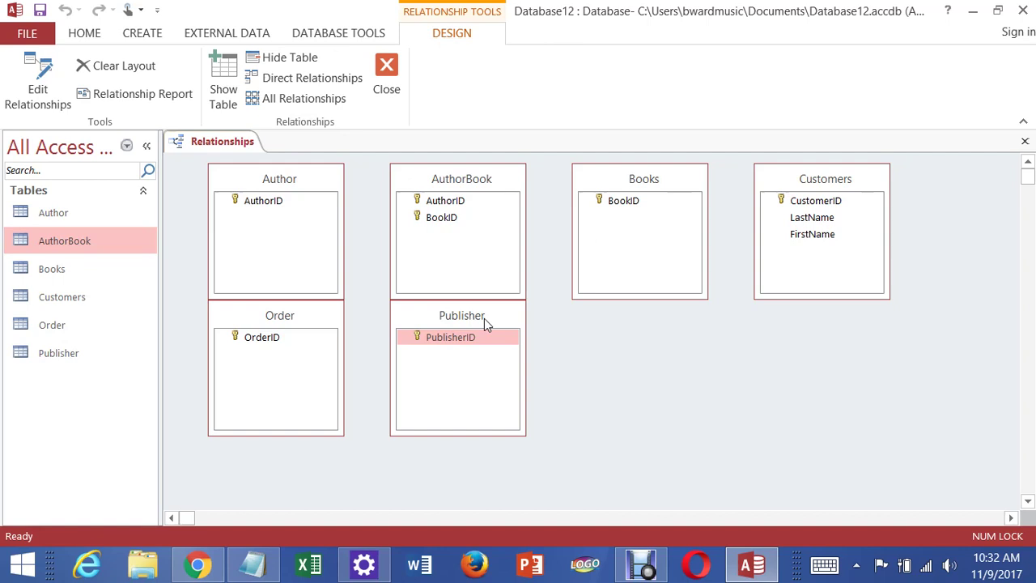
# Step: Arrange the six tables, moving Publisher, Order, Author, AuthorBook and Books into place
pyautogui.moveTo(484, 318); pyautogui.dragTo(865, 358)
pyautogui.moveTo(295, 325); pyautogui.dragTo(673, 390)
pyautogui.moveTo(292, 179); pyautogui.dragTo(290, 272)
pyautogui.moveTo(427, 179); pyautogui.dragTo(427, 256)
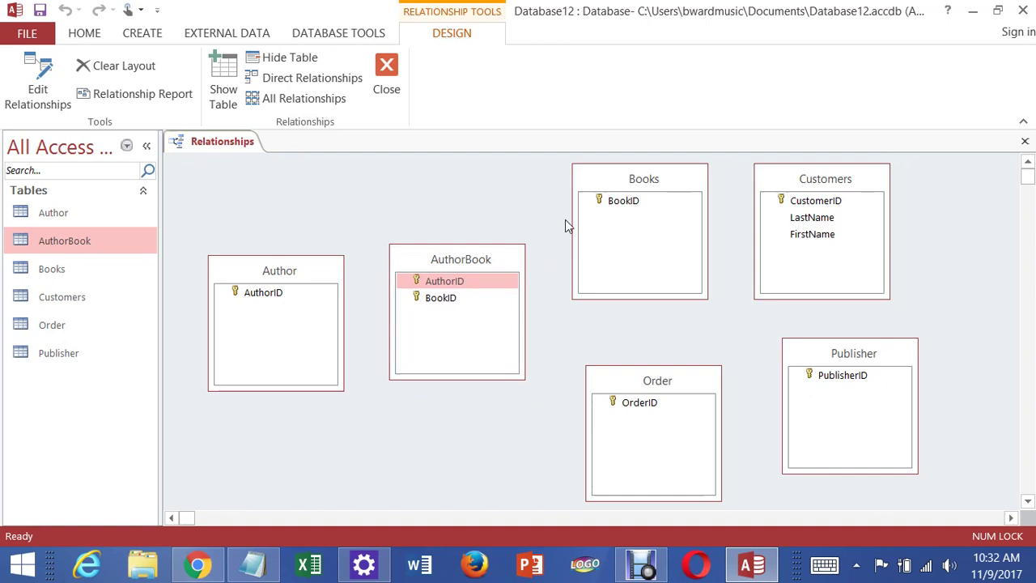
pyautogui.moveTo(627, 182); pyautogui.dragTo(446, 300)
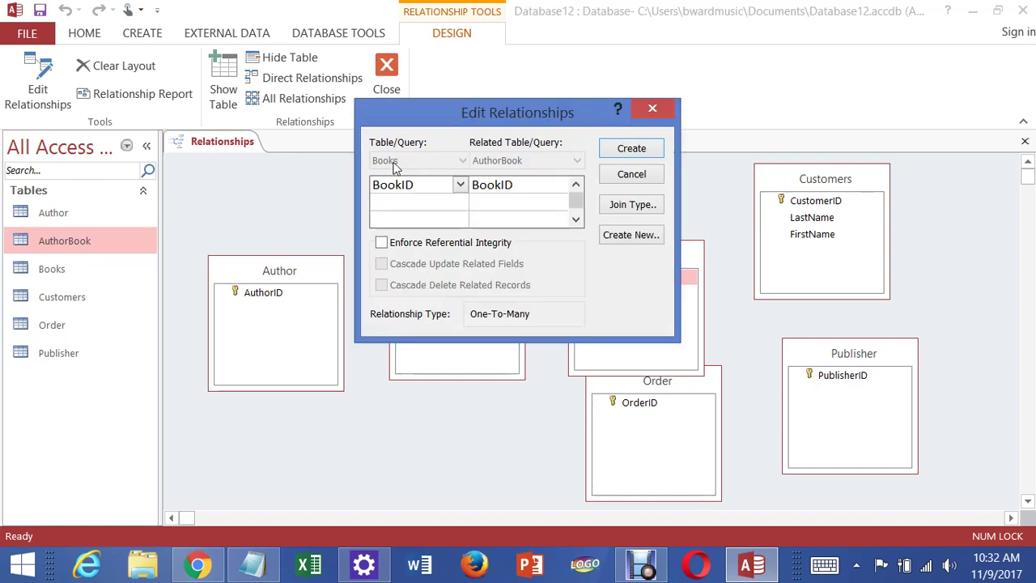
# Step: Create the Books–AuthorBook relationship on BookID with referential integrity enforced
pyautogui.click(381, 242)
pyautogui.moveTo(517, 112); pyautogui.dragTo(153, 134)
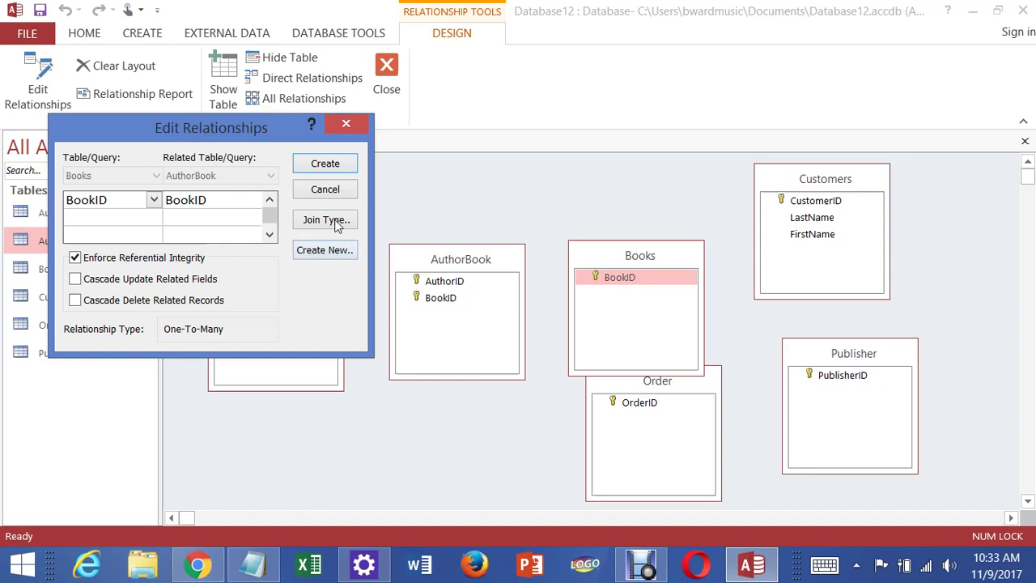
pyautogui.click(341, 163)
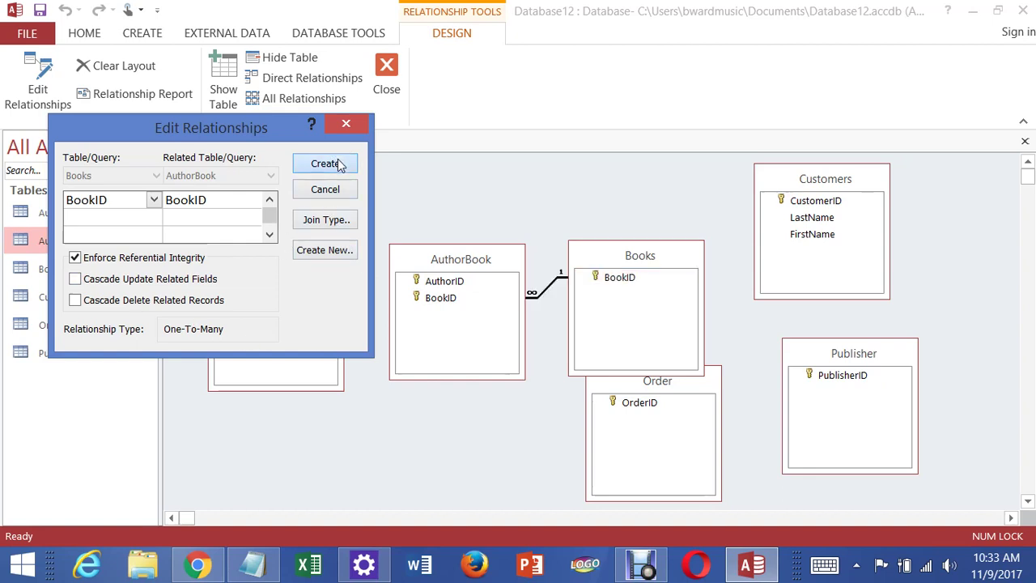
# Step: Reopen the Books–AuthorBook relationship via Edit Relationship to verify its settings
pyautogui.moveTo(506, 265); pyautogui.dragTo(499, 264)
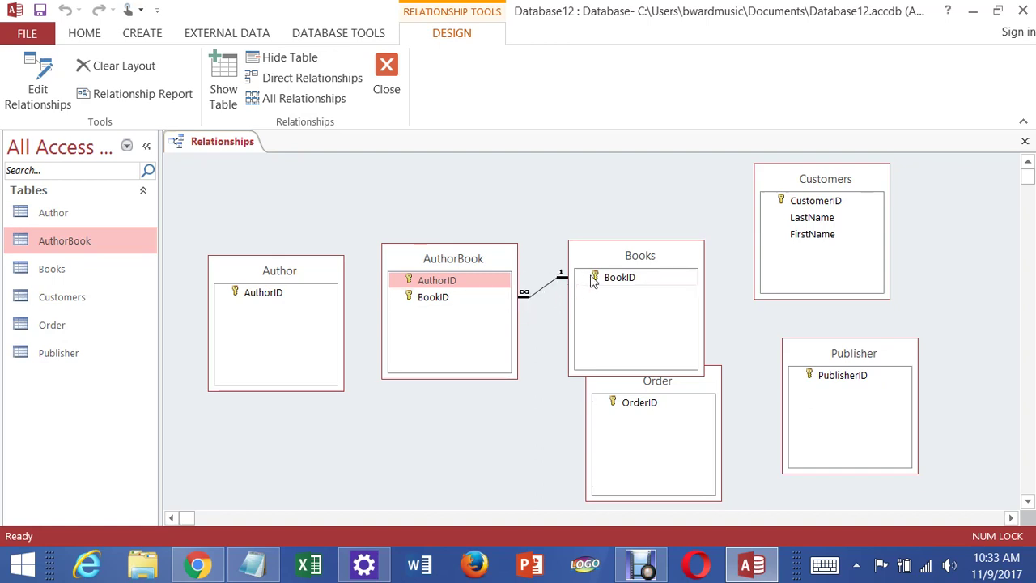
pyautogui.click(546, 293)
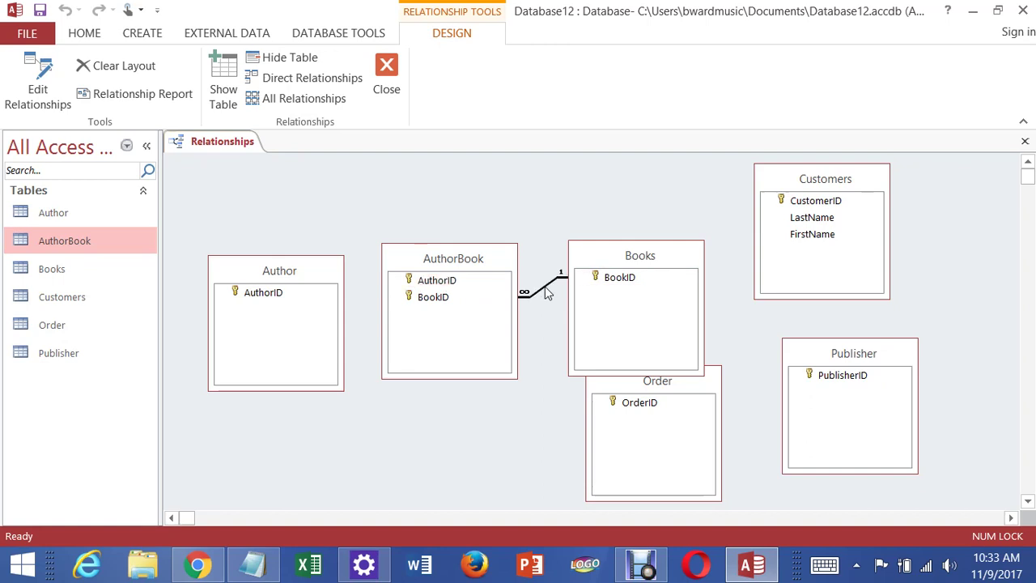
pyautogui.rightClick(546, 293)
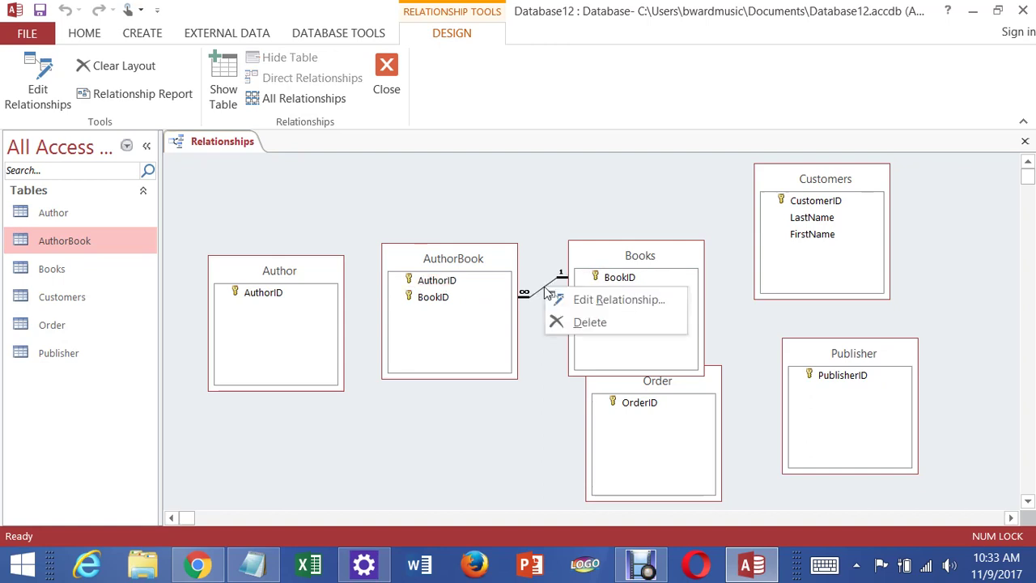
pyautogui.click(569, 298)
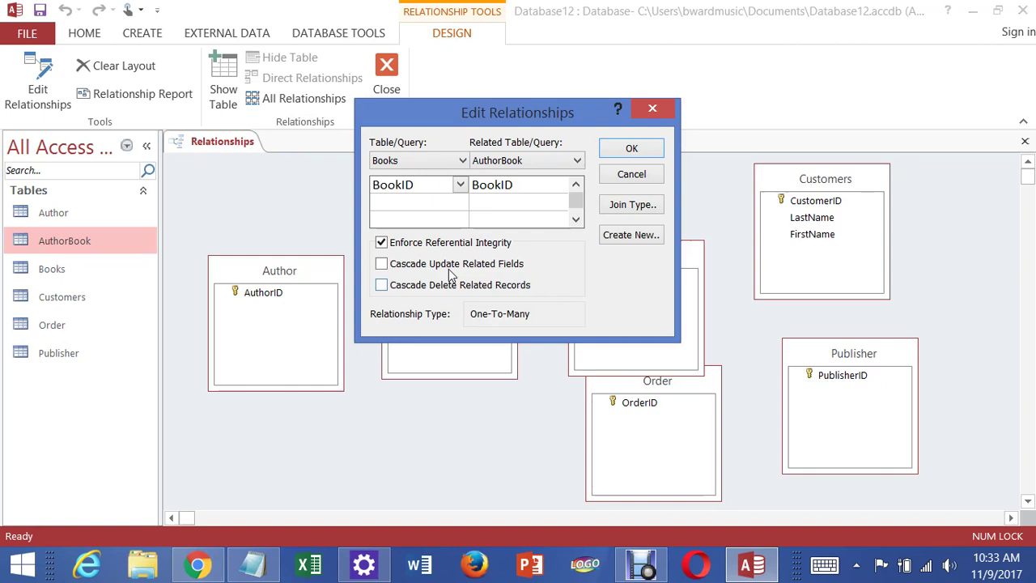
pyautogui.click(630, 152)
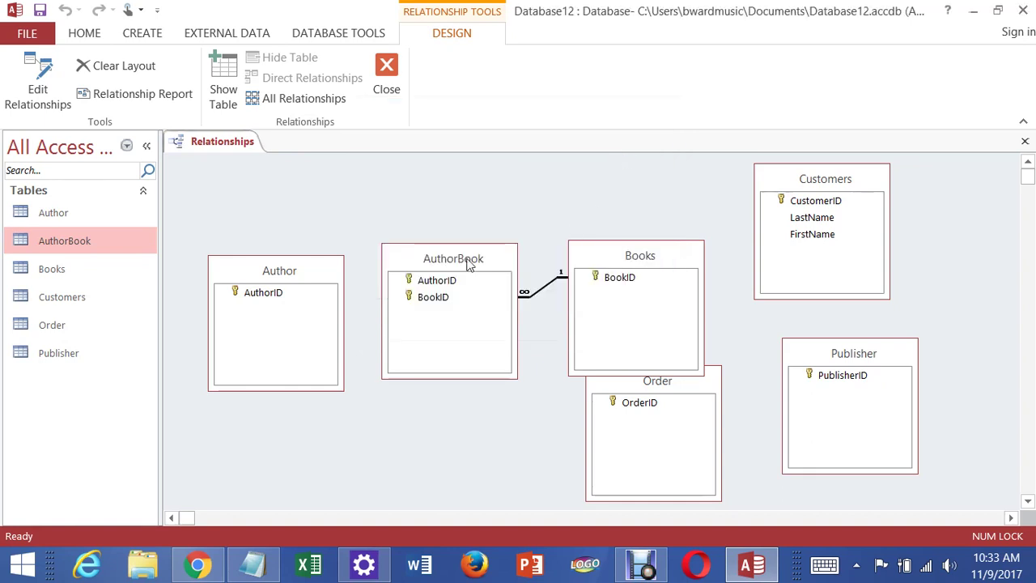
pyautogui.click(273, 293)
# Step: Link Author.AuthorID to AuthorBook.AuthorID with referential integrity enforced
pyautogui.moveTo(297, 291); pyautogui.dragTo(436, 280)
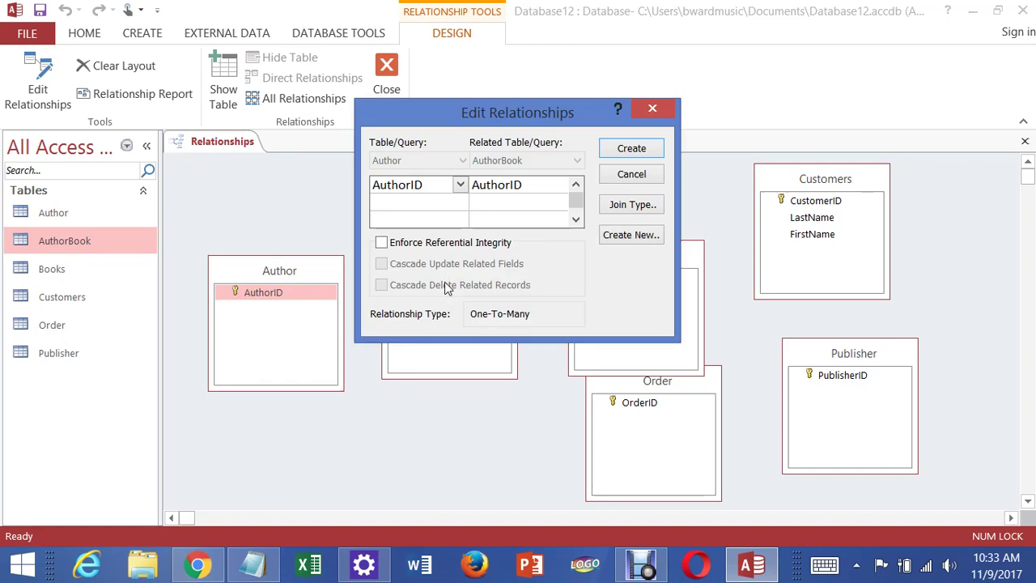
pyautogui.click(382, 242)
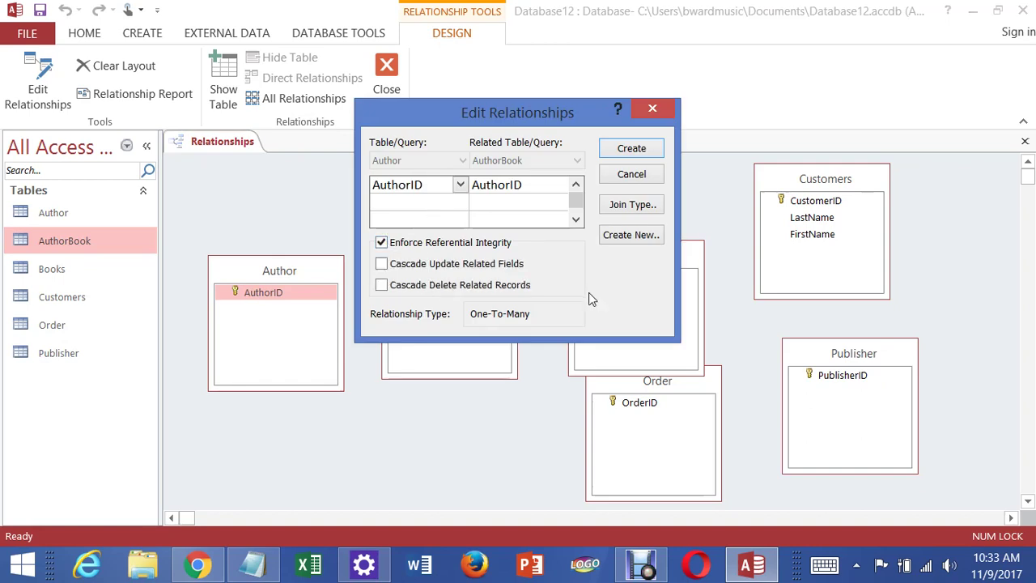
pyautogui.click(624, 151)
# Step: Rearrange the diagram: Author, AuthorBook and Books in a row, Order upper right, Publisher lower left
pyautogui.moveTo(293, 273); pyautogui.dragTo(262, 249)
pyautogui.moveTo(448, 257); pyautogui.dragTo(437, 251)
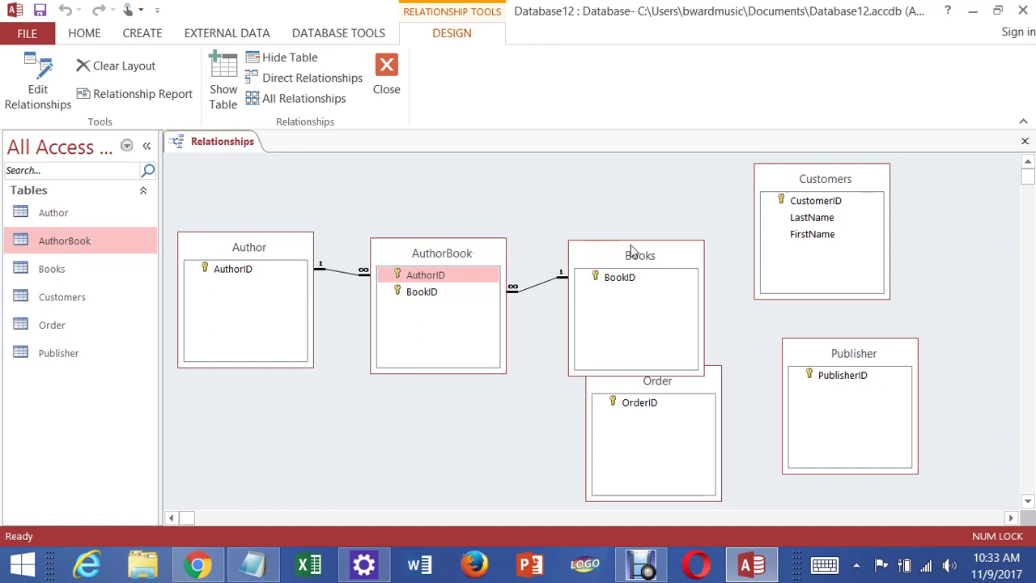
pyautogui.moveTo(629, 251); pyautogui.dragTo(617, 253)
pyautogui.moveTo(463, 253); pyautogui.dragTo(435, 205)
pyautogui.moveTo(283, 260); pyautogui.dragTo(281, 206)
pyautogui.moveTo(613, 254); pyautogui.dragTo(565, 200)
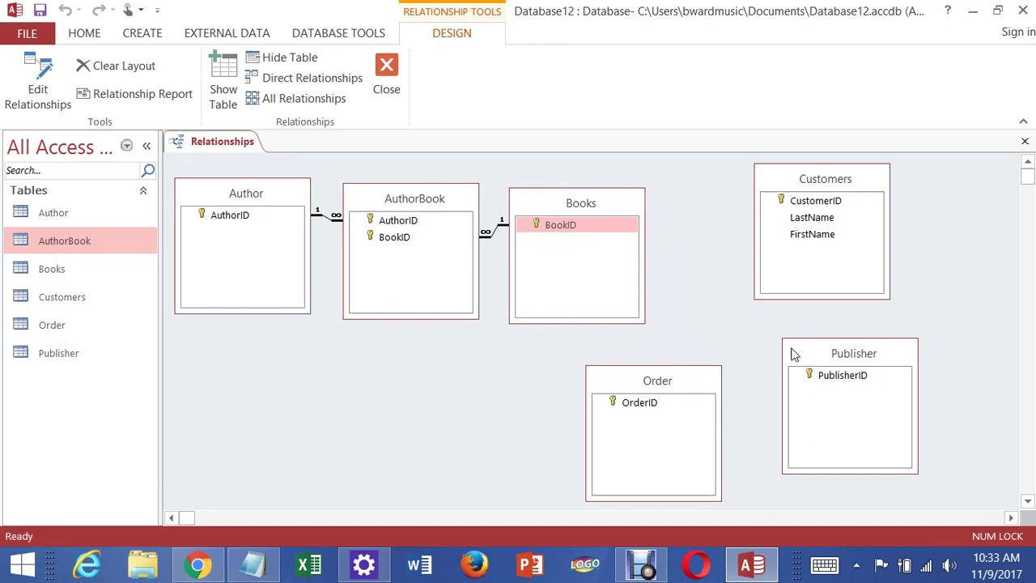
pyautogui.moveTo(695, 390); pyautogui.dragTo(602, 378)
pyautogui.moveTo(849, 361); pyautogui.dragTo(276, 401)
pyautogui.moveTo(811, 205); pyautogui.dragTo(798, 466)
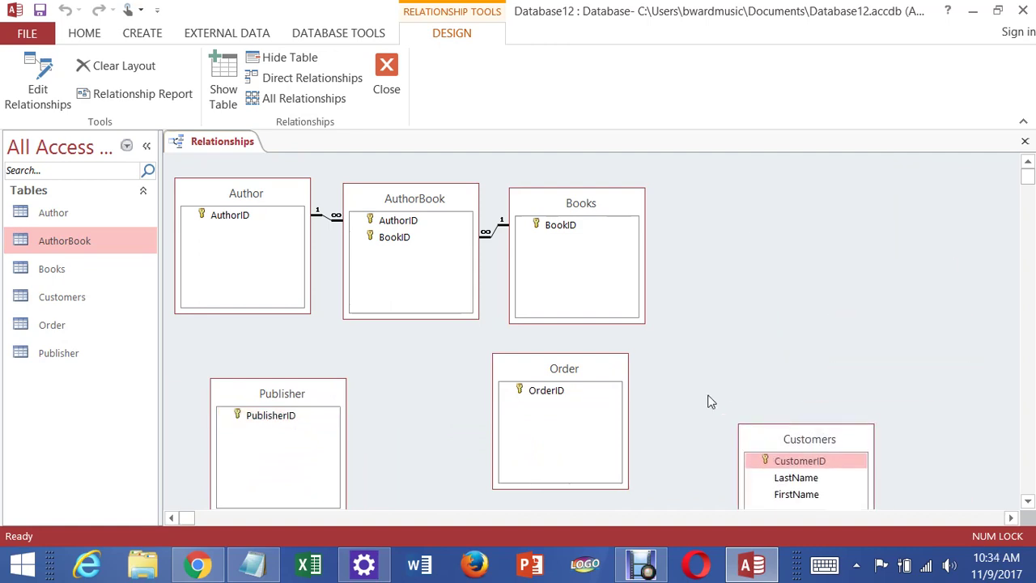
pyautogui.moveTo(599, 370); pyautogui.dragTo(927, 197)
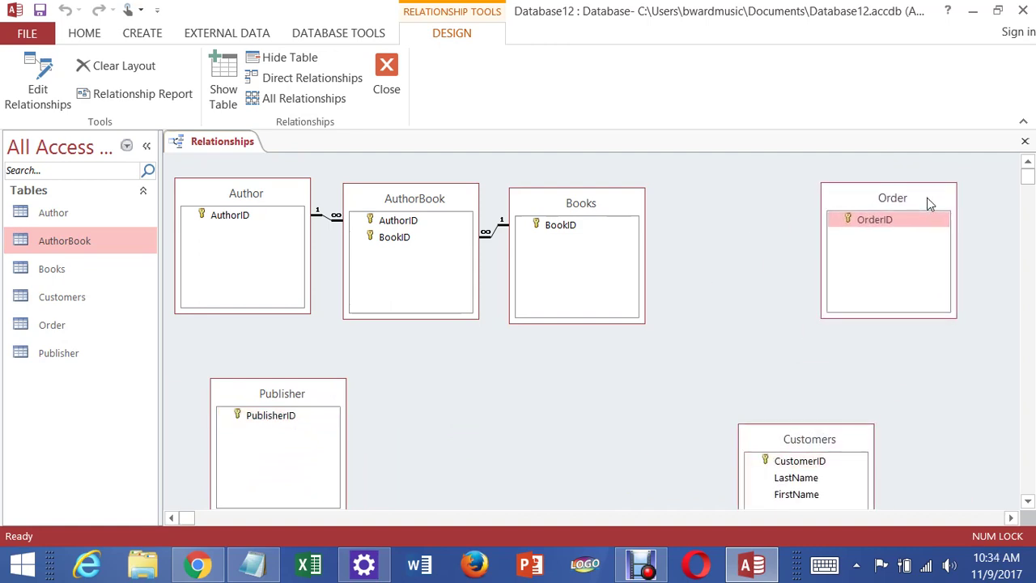
# Step: Close the Relationships window and save the rearranged layout
pyautogui.rightClick(732, 243)
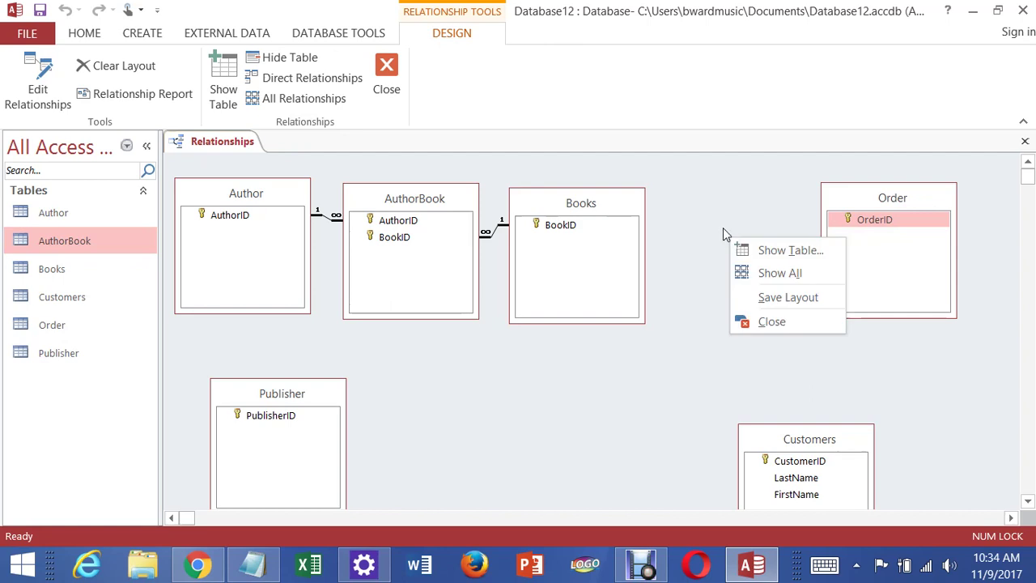
pyautogui.click(719, 223)
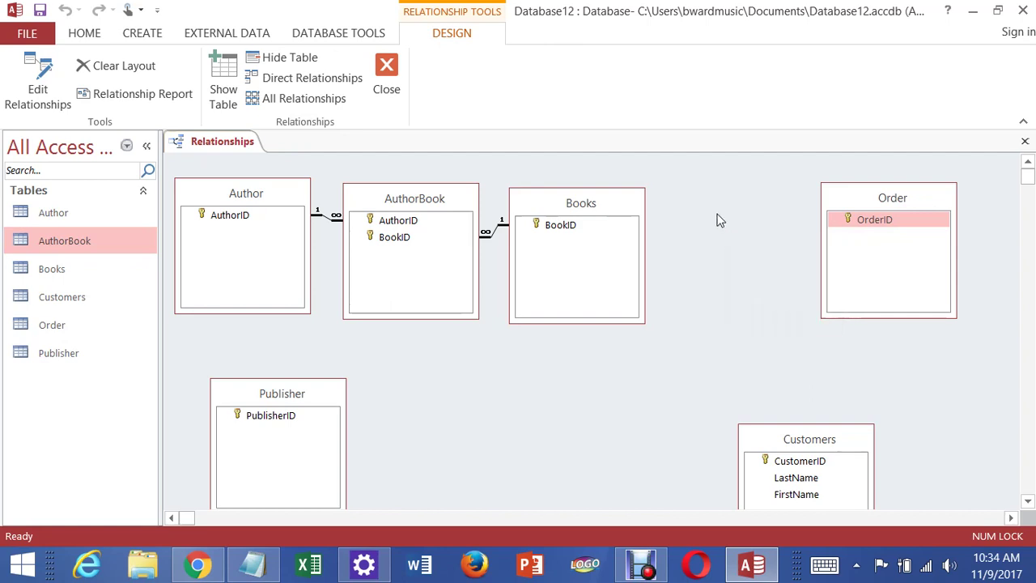
pyautogui.click(1025, 142)
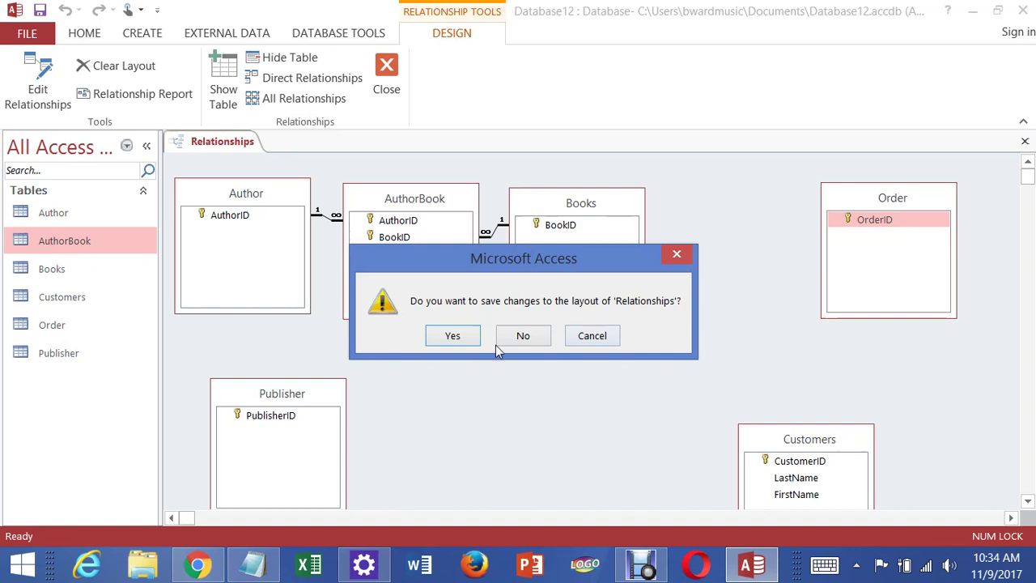
pyautogui.click(452, 336)
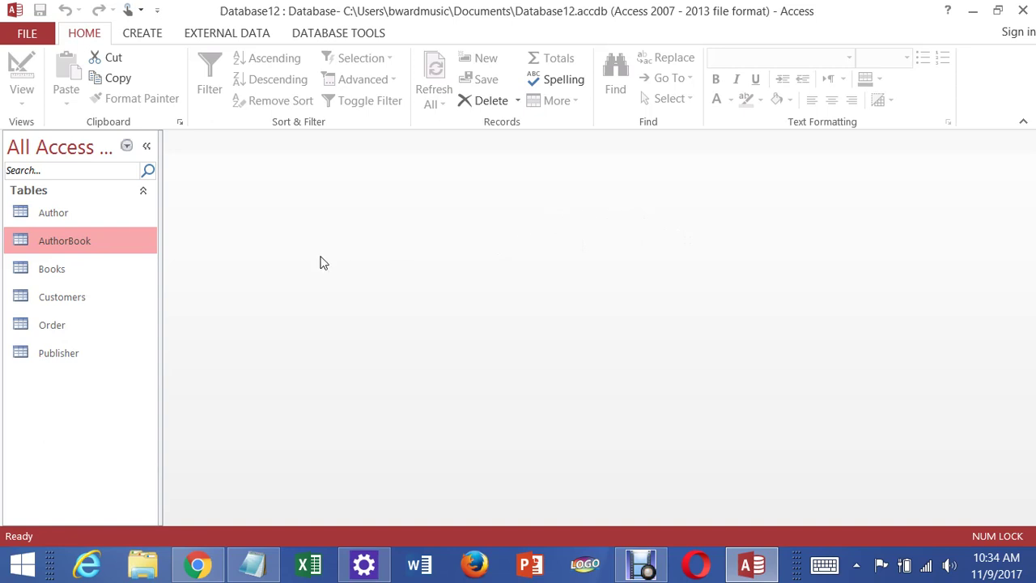
pyautogui.click(136, 36)
# Step: Create a new table and save it as OrderBook in Design view
pyautogui.click(87, 72)
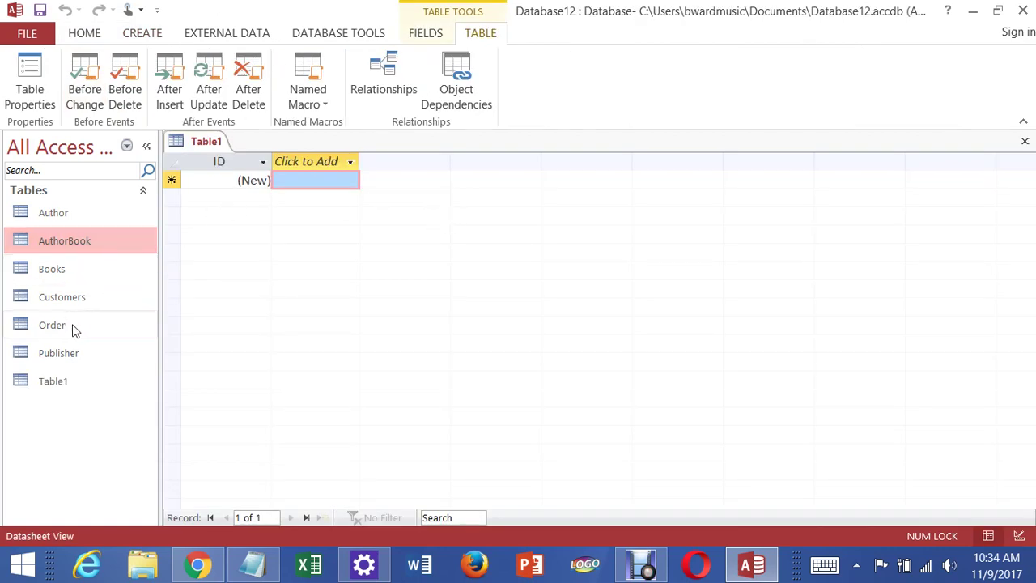
pyautogui.click(75, 381)
pyautogui.rightClick(75, 381)
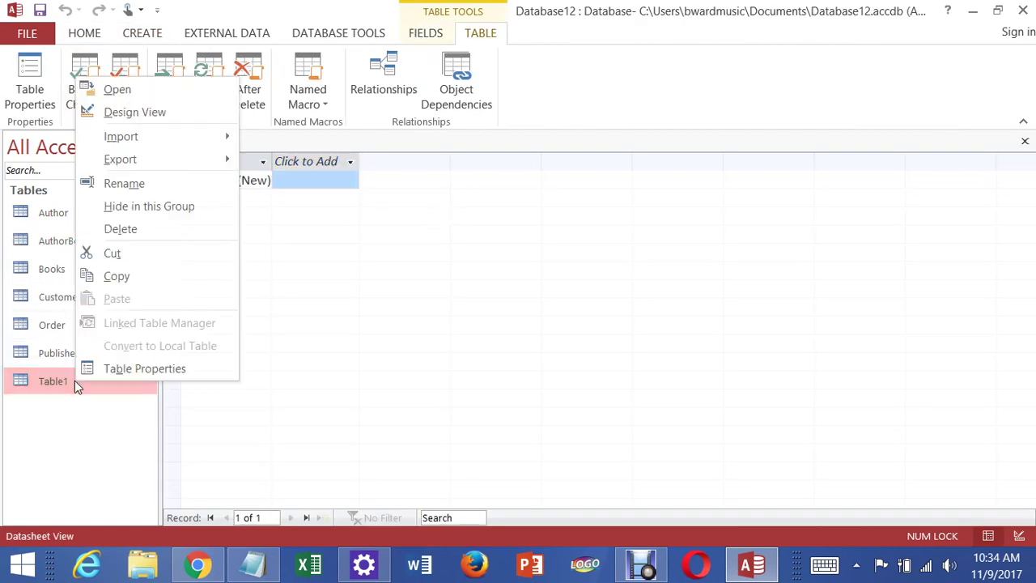
pyautogui.click(130, 113)
pyautogui.write('B')
pyautogui.press('BackSpace')
pyautogui.press('BackSpace')
pyautogui.press('BackSpace')
pyautogui.write('OrderBook')
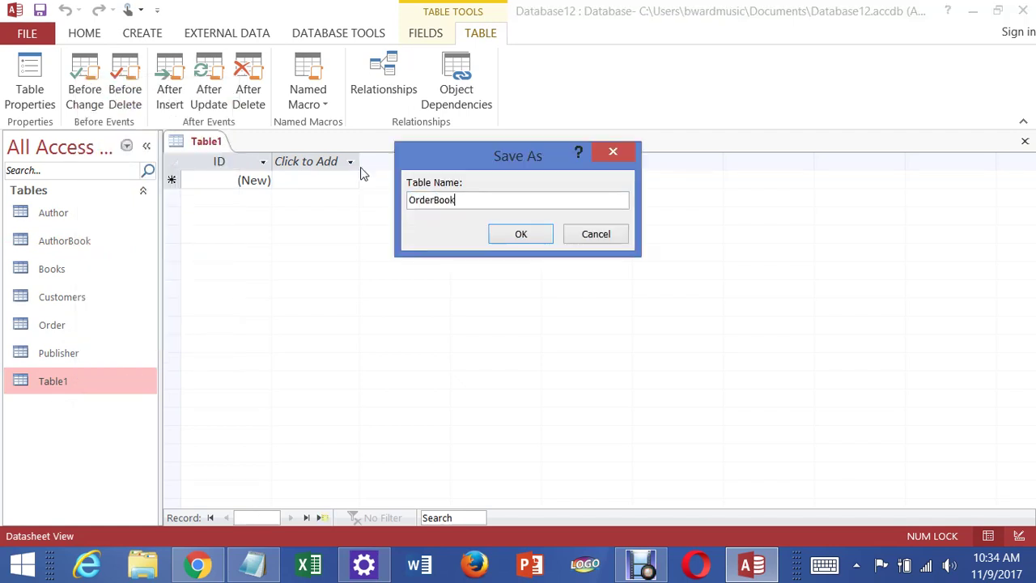
pyautogui.click(520, 238)
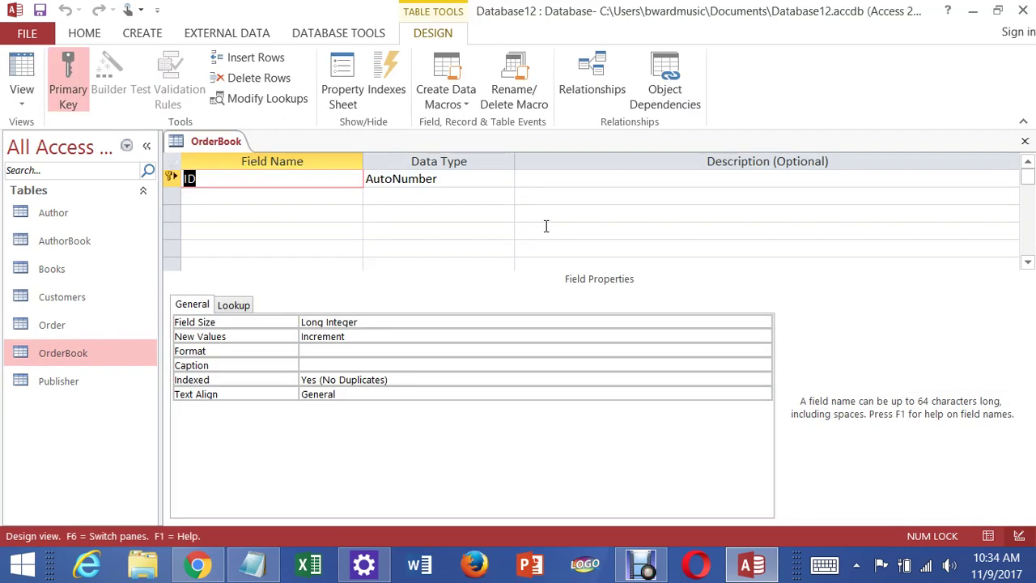
# Step: Add BookID and OrderID fields, both with the Number data type
pyautogui.write('Book')
pyautogui.click(276, 195)
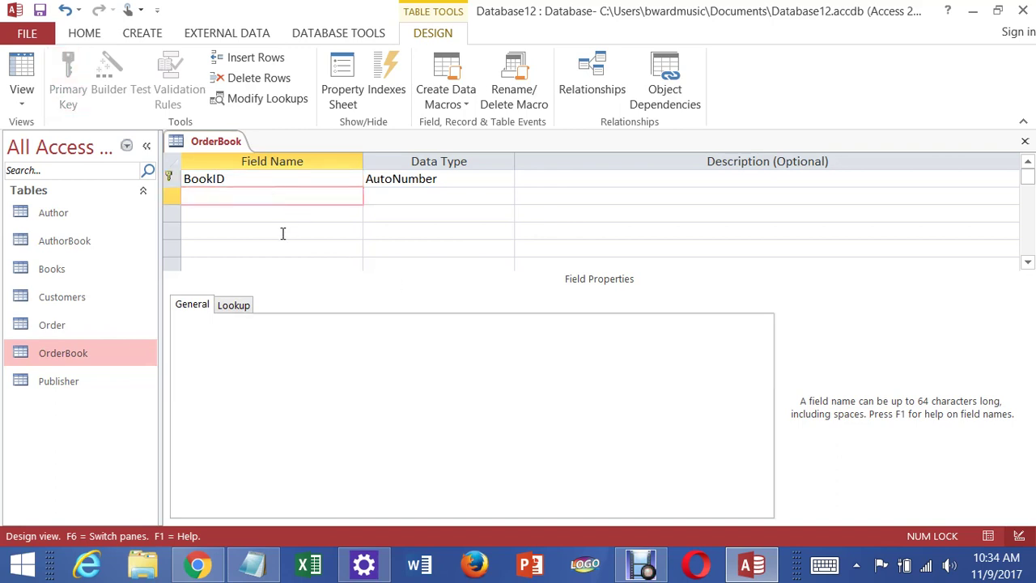
pyautogui.write('OrdeID')
pyautogui.press('BackSpace')
pyautogui.click(445, 215)
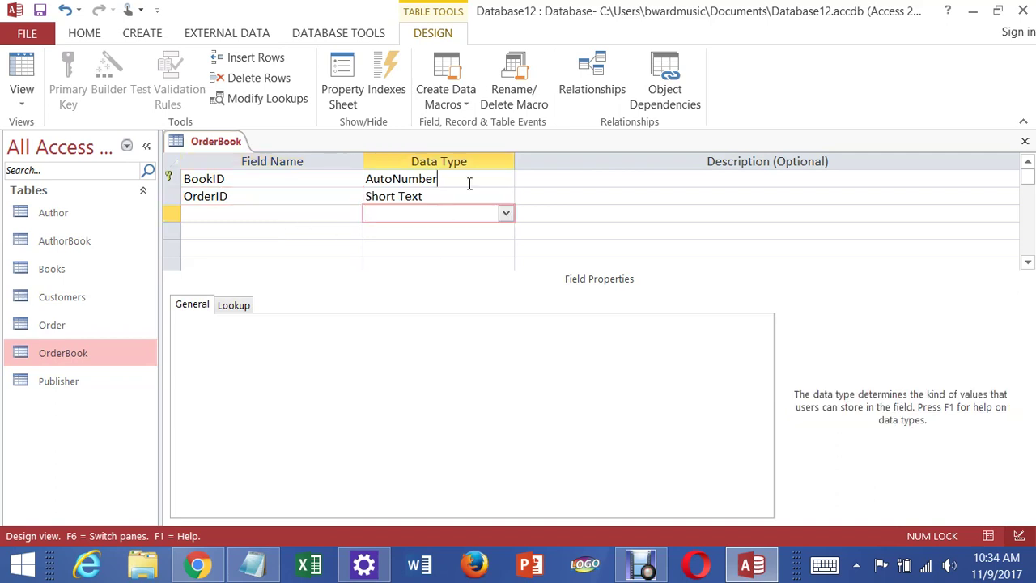
pyautogui.click(508, 181)
pyautogui.click(508, 182)
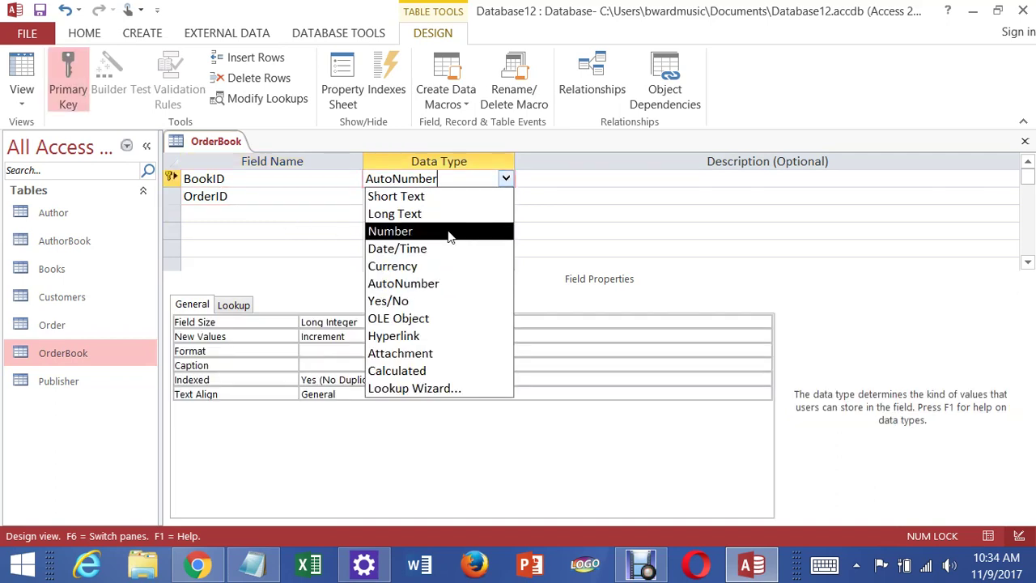
pyautogui.click(450, 232)
pyautogui.click(473, 199)
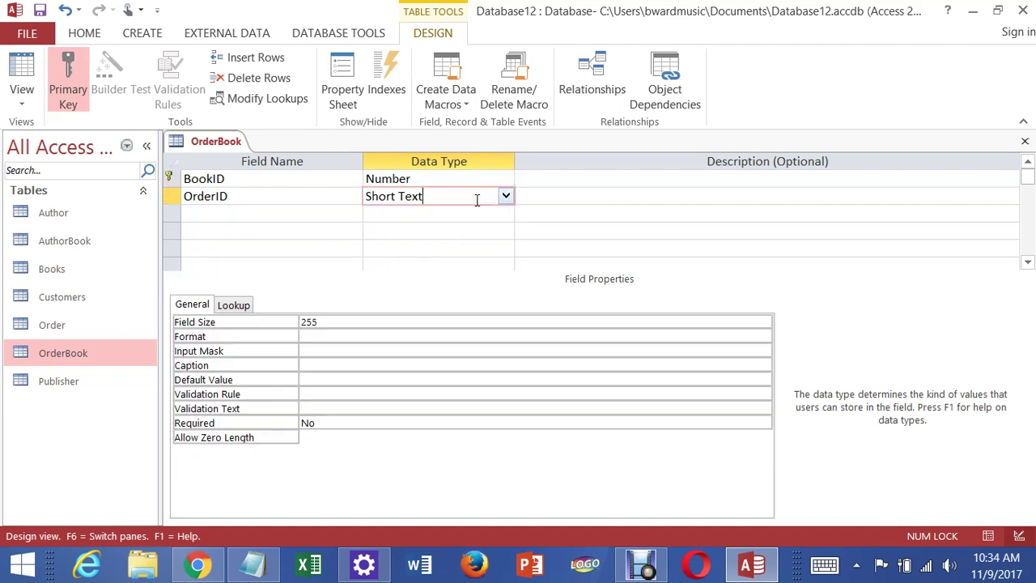
pyautogui.click(505, 197)
pyautogui.click(459, 246)
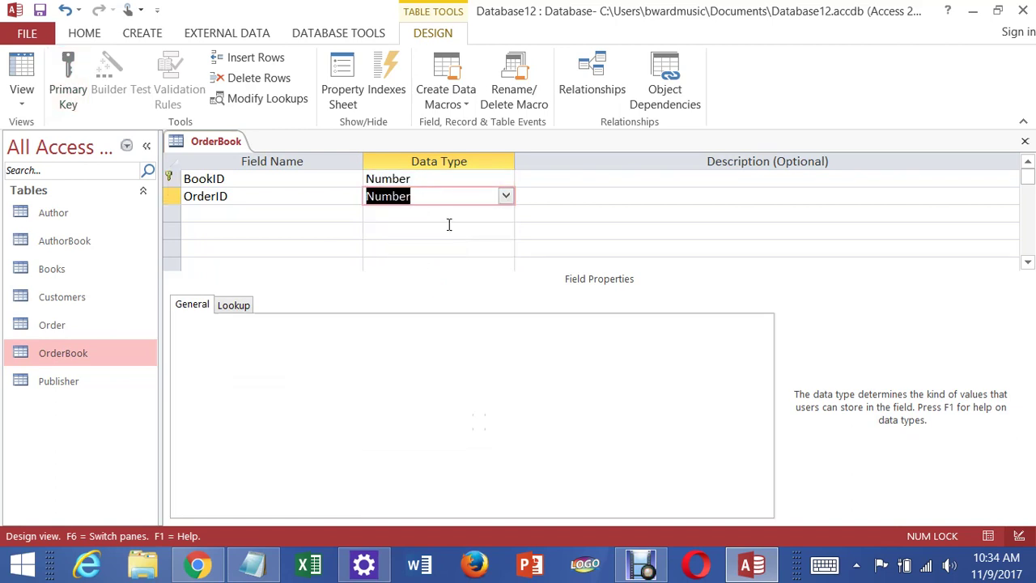
pyautogui.click(294, 238)
# Step: Make BookID and OrderID a composite primary key and save the OrderBook design
pyautogui.click(212, 179)
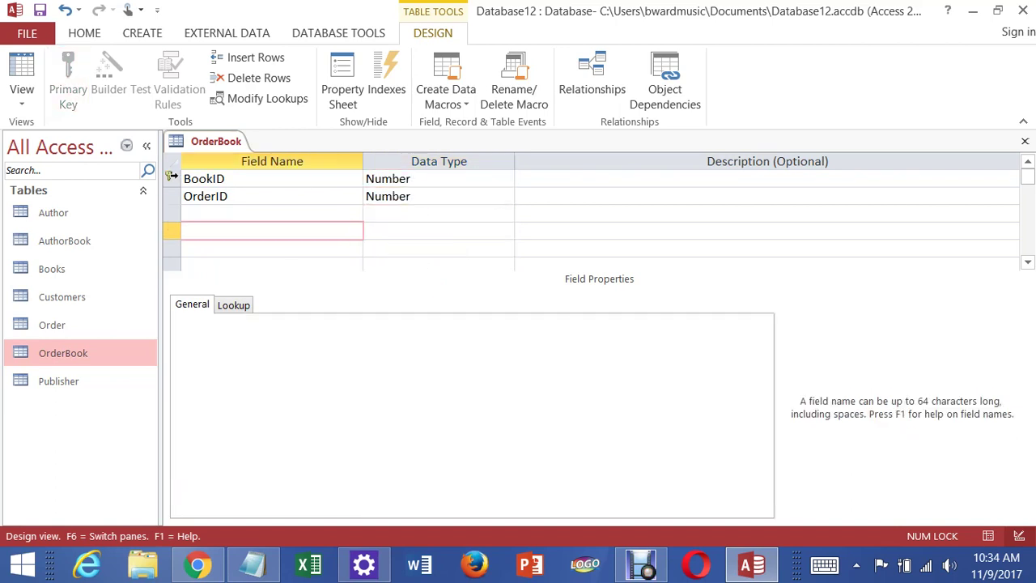
pyautogui.keyDown('shift'); pyautogui.click(173, 197); pyautogui.keyUp('shift')
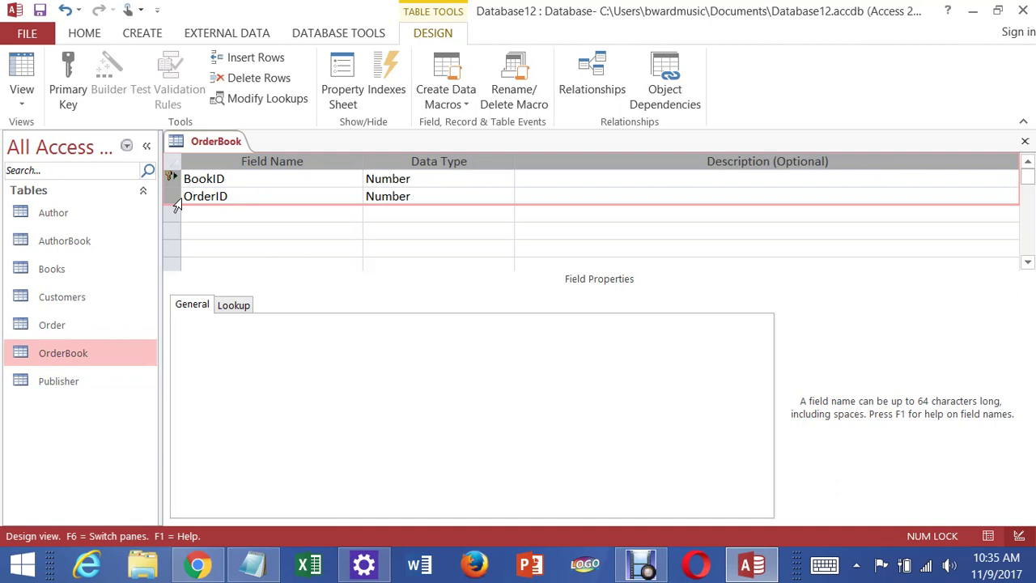
pyautogui.click(68, 77)
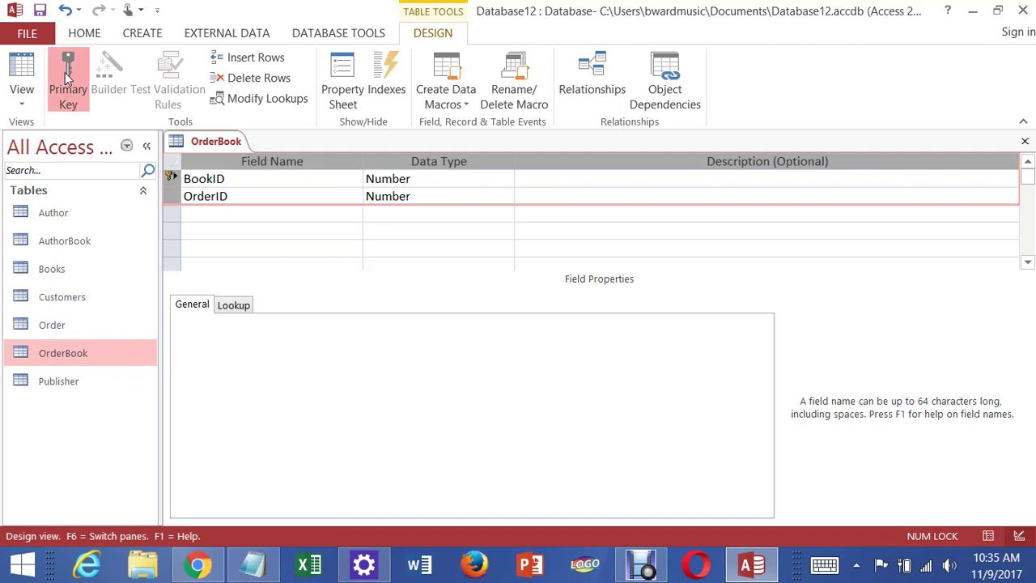
pyautogui.click(361, 229)
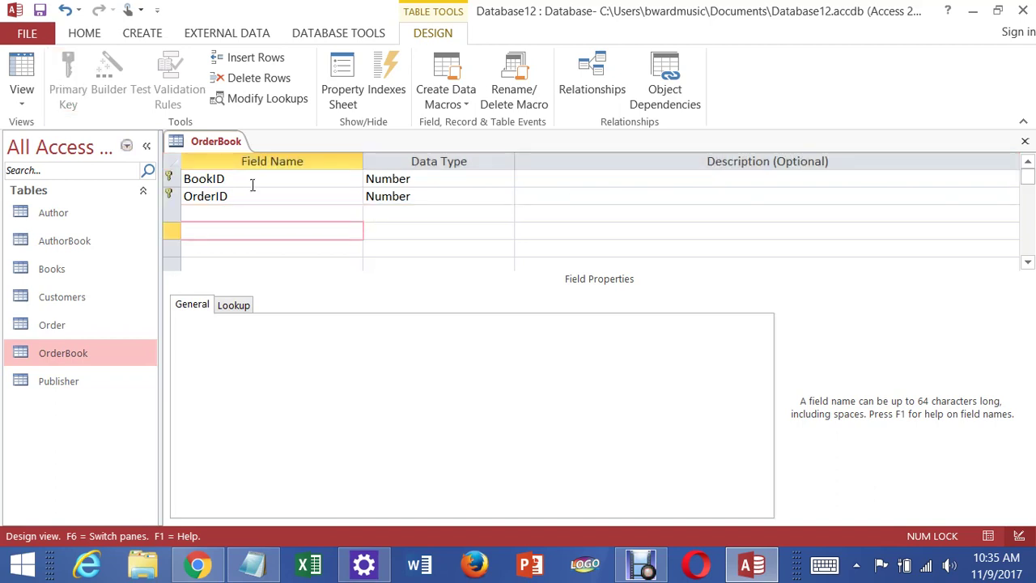
pyautogui.click(1025, 141)
pyautogui.click(455, 336)
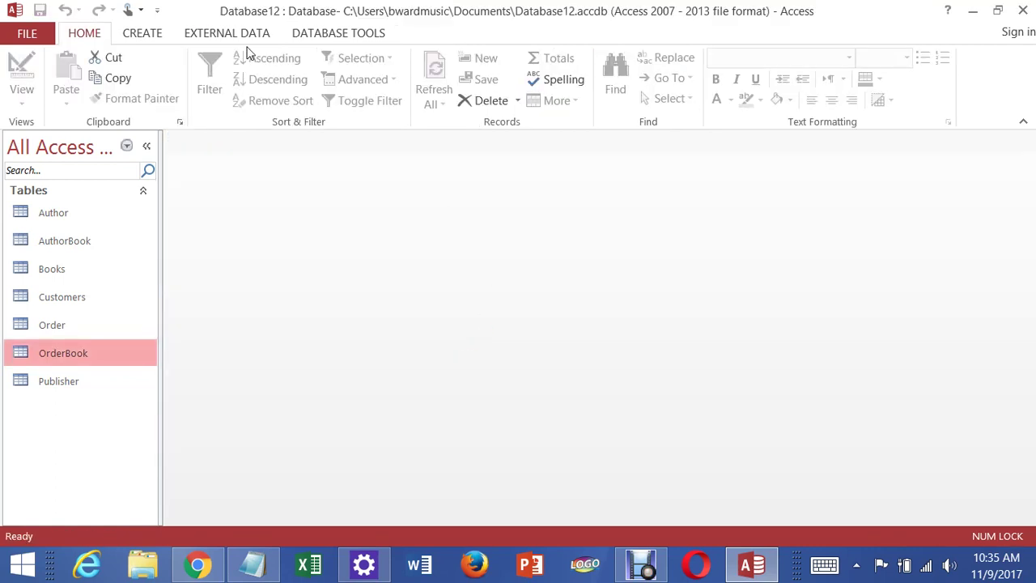
# Step: Open the Relationships window and add the OrderBook table to the diagram
pyautogui.click(325, 35)
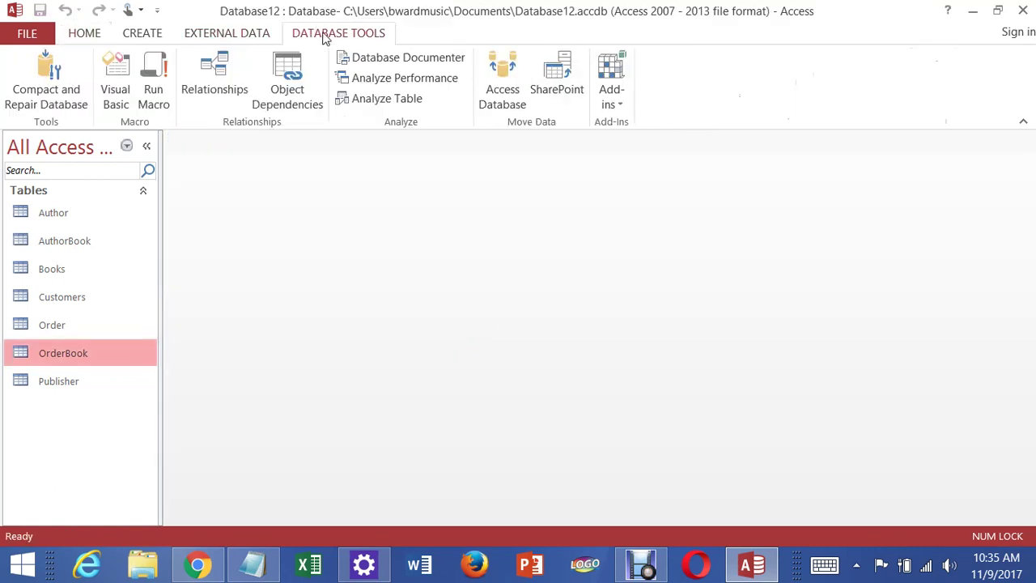
pyautogui.click(226, 78)
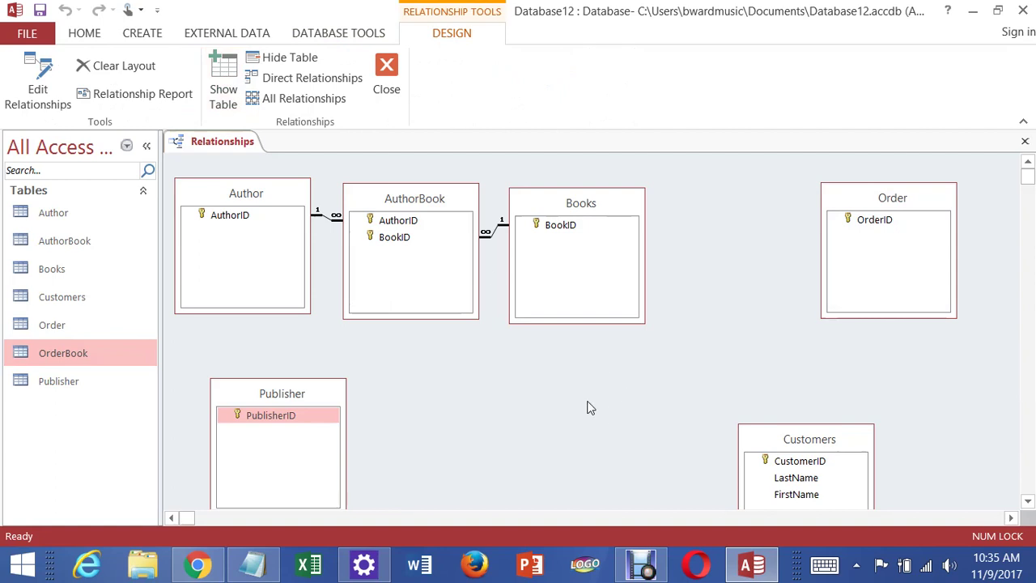
pyautogui.rightClick(589, 410)
pyautogui.click(617, 413)
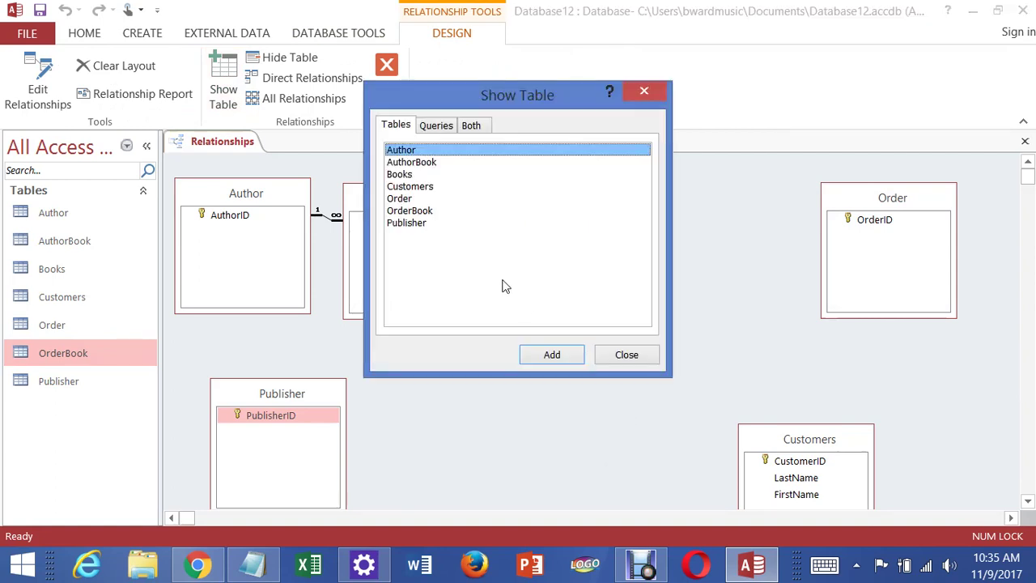
pyautogui.click(418, 212)
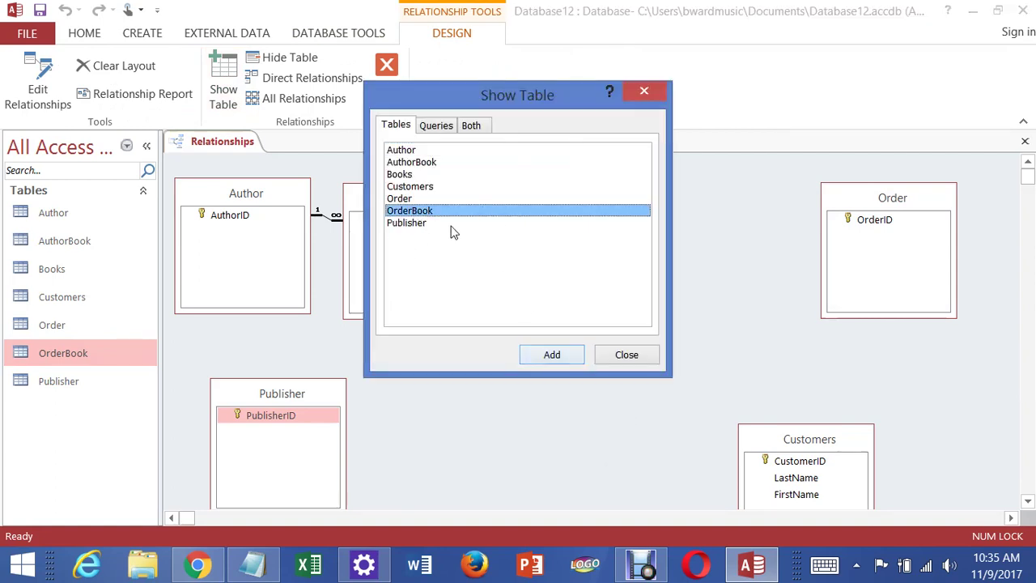
pyautogui.click(553, 355)
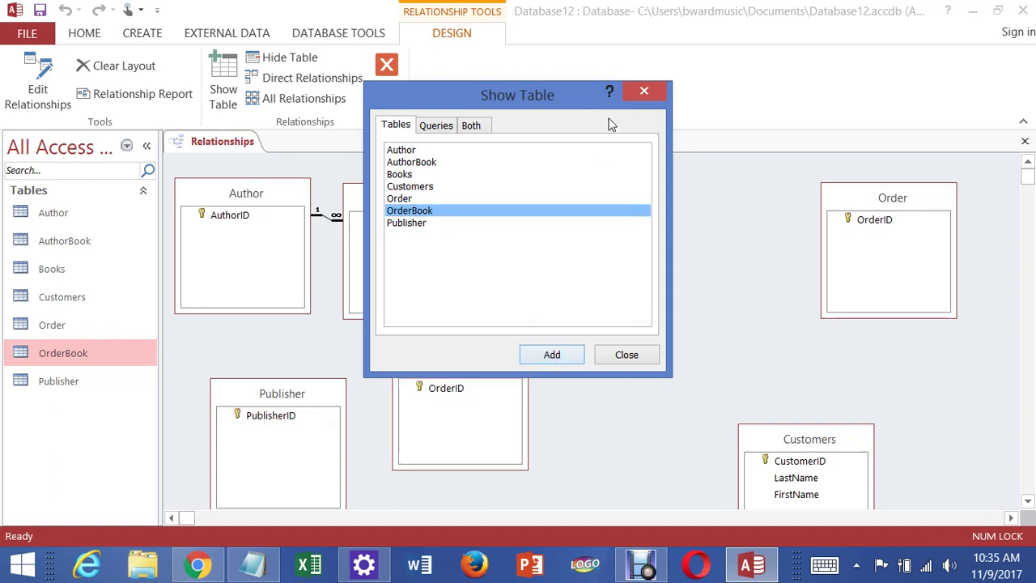
pyautogui.click(641, 93)
# Step: Position OrderBook between Books and Order, shifting Order further right
pyautogui.moveTo(502, 362); pyautogui.dragTo(776, 209)
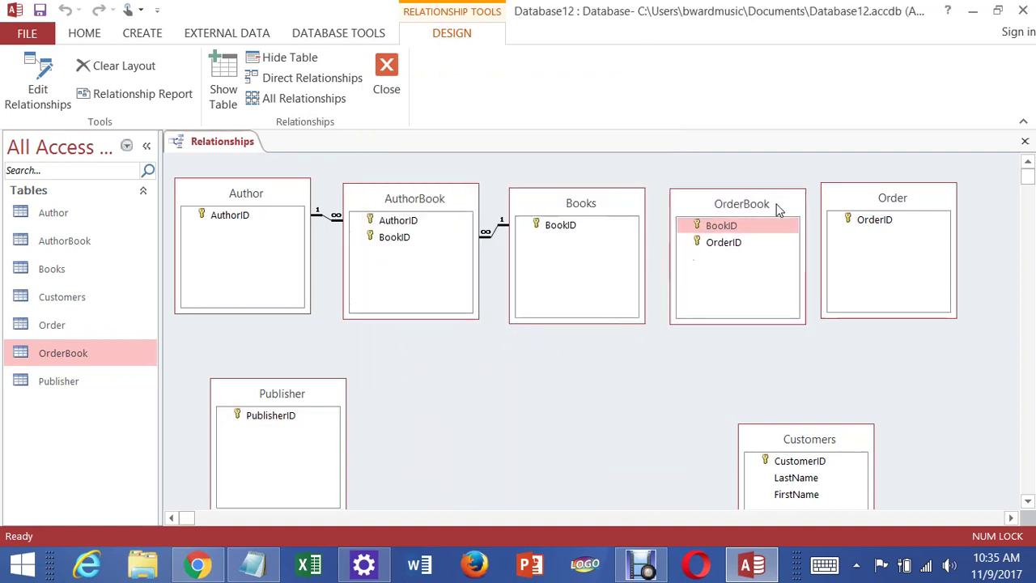
pyautogui.moveTo(868, 199); pyautogui.dragTo(917, 194)
pyautogui.moveTo(766, 210); pyautogui.dragTo(784, 206)
pyautogui.moveTo(634, 208); pyautogui.dragTo(630, 207)
pyautogui.click(740, 238)
# Step: Link Books.BookID to OrderBook.BookID with referential integrity enforced
pyautogui.click(578, 228)
pyautogui.moveTo(576, 229); pyautogui.dragTo(753, 229)
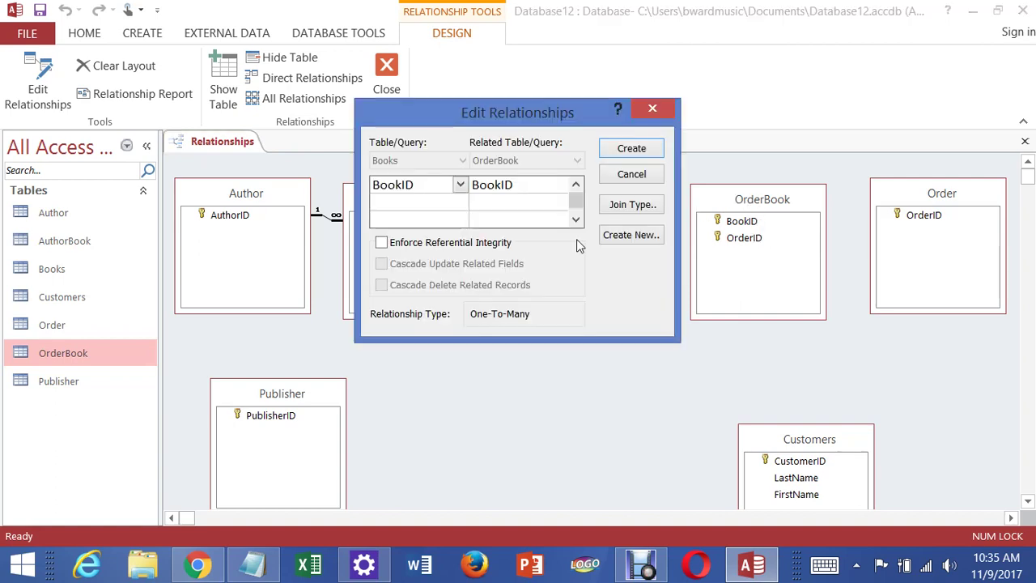
pyautogui.click(381, 242)
pyautogui.click(632, 149)
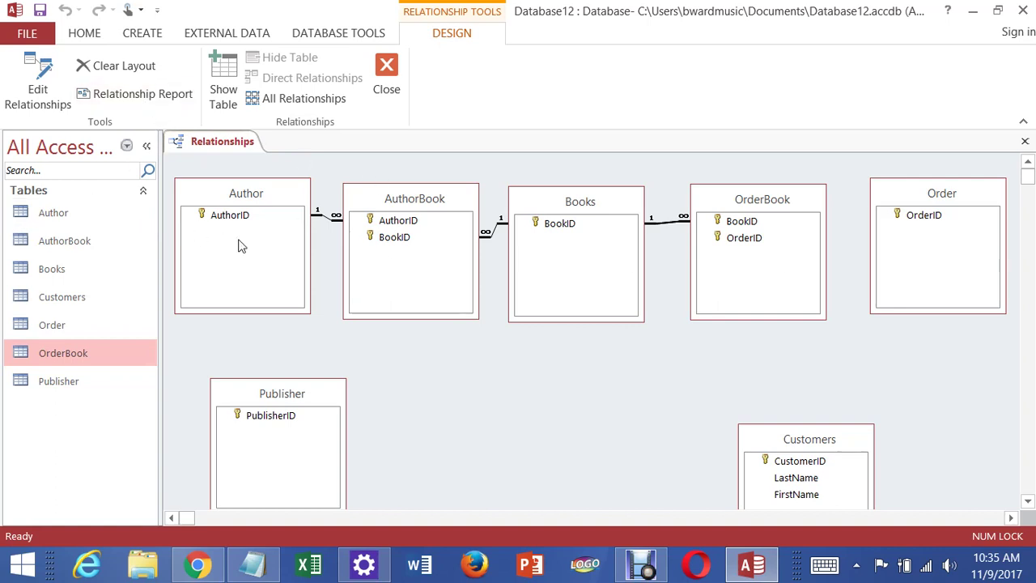
# Step: Link Order.OrderID to OrderBook.OrderID with referential integrity enforced
pyautogui.moveTo(899, 215); pyautogui.dragTo(754, 245)
pyautogui.click(382, 242)
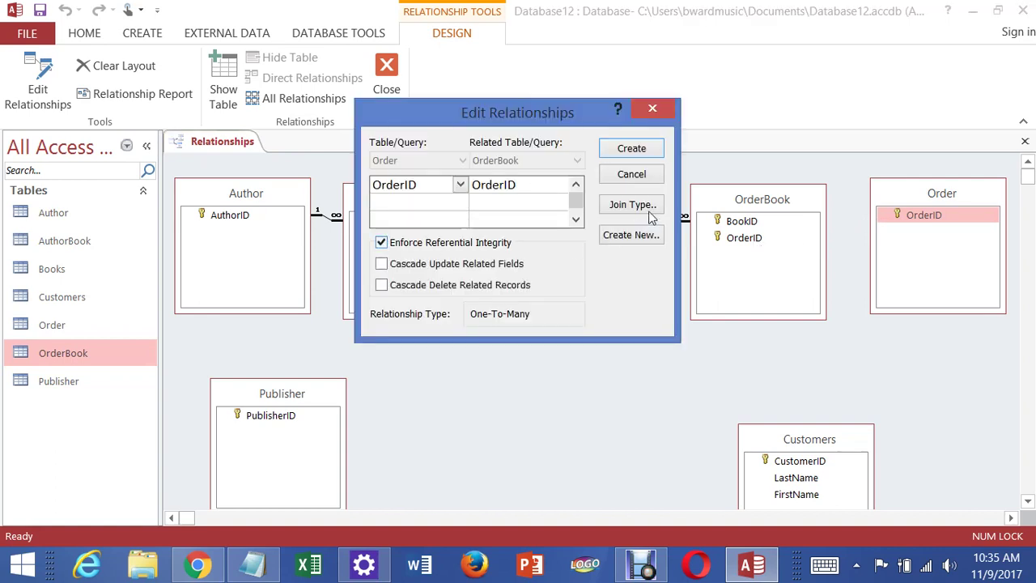
pyautogui.click(637, 150)
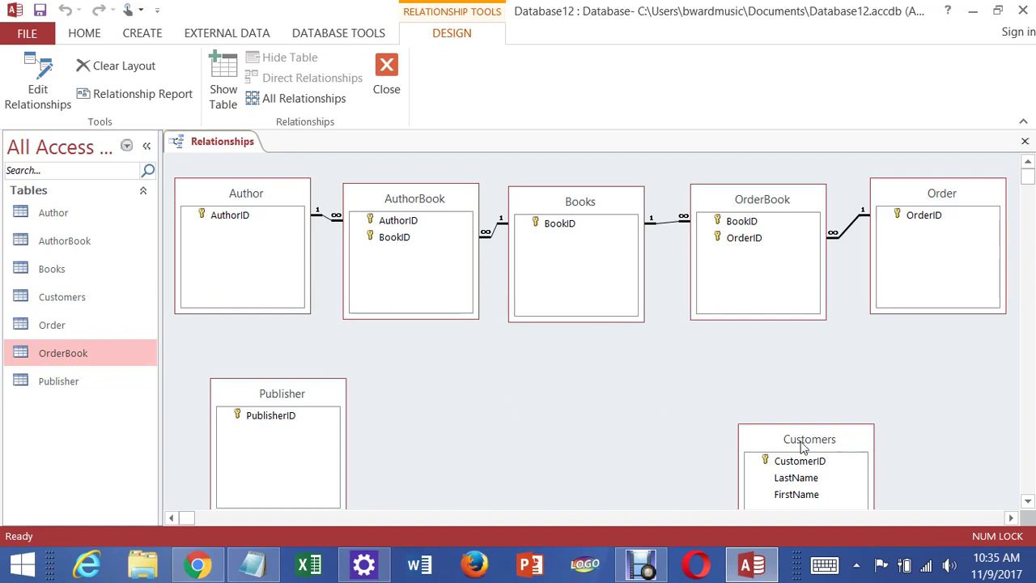
# Step: Move Customers up beside Order and open the Order table in Design view
pyautogui.moveTo(804, 448); pyautogui.dragTo(941, 397)
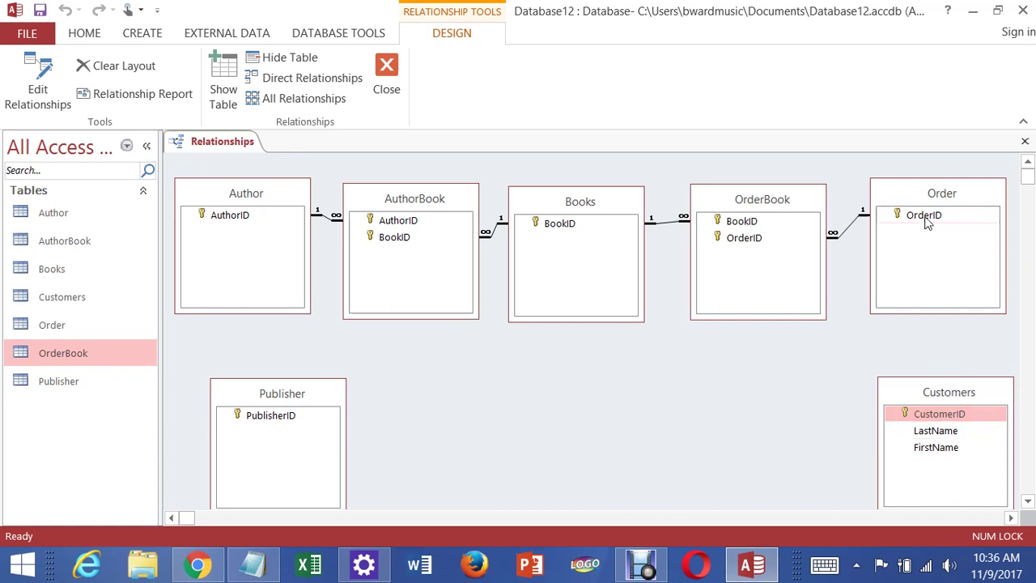
pyautogui.click(940, 415)
pyautogui.click(935, 196)
pyautogui.rightClick(935, 198)
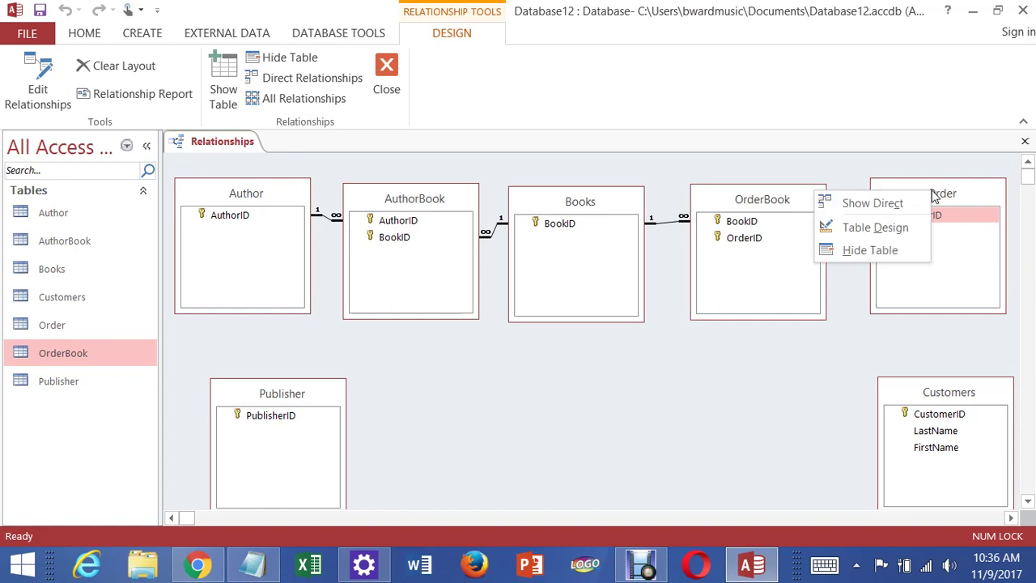
pyautogui.click(951, 196)
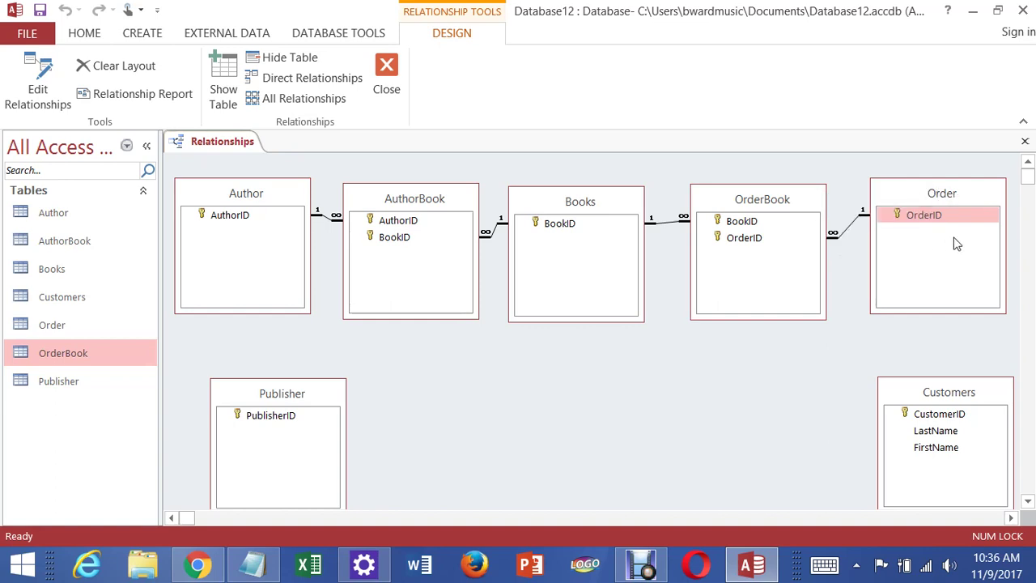
pyautogui.rightClick(927, 203)
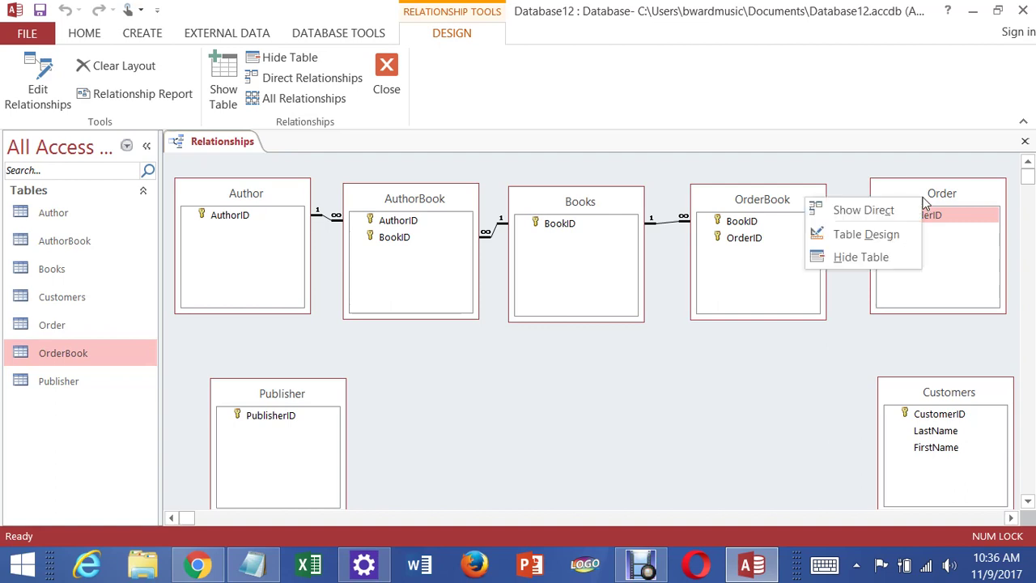
pyautogui.click(879, 234)
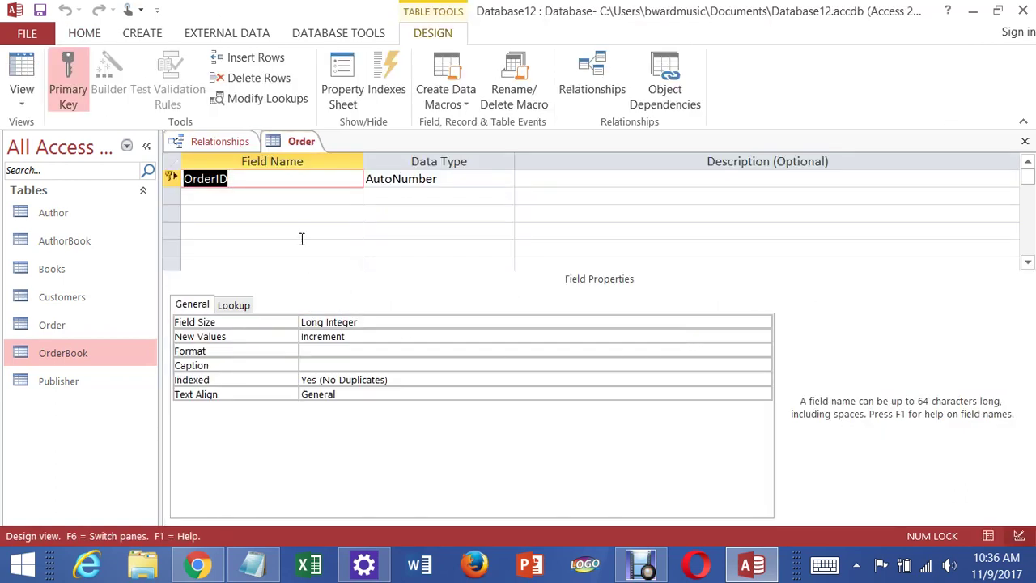
# Step: Add a CustomerID Number field below OrderID in Order and save the design
pyautogui.click(294, 203)
pyautogui.write('CustomerI')
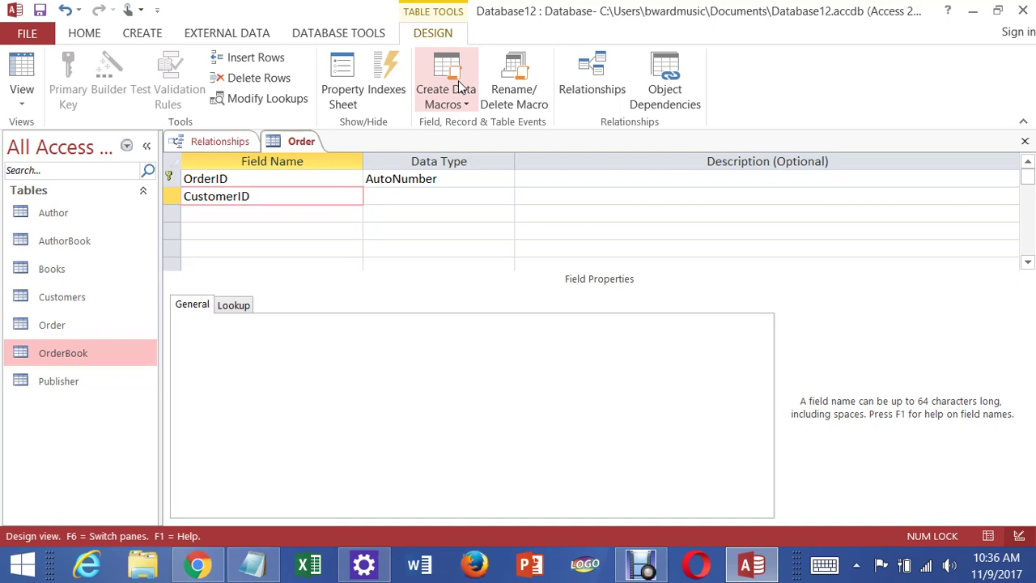
pyautogui.write('D')
pyautogui.click(470, 194)
pyautogui.click(505, 197)
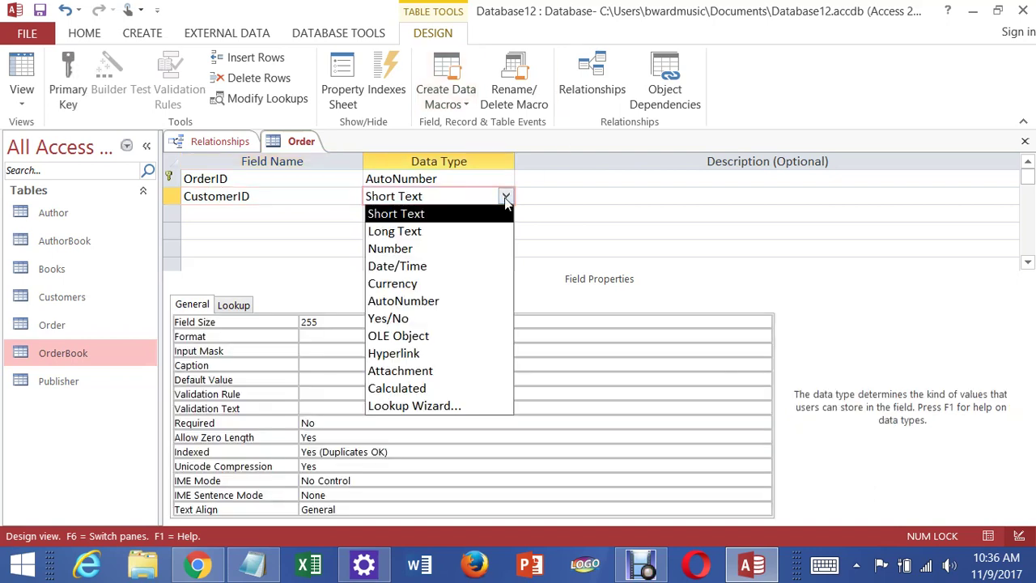
pyautogui.click(482, 247)
pyautogui.click(348, 212)
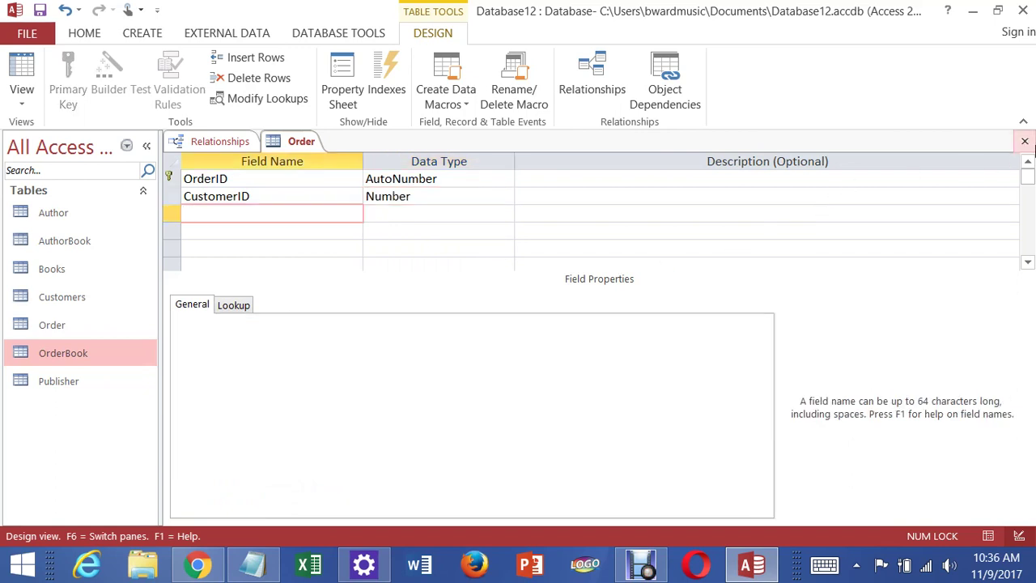
pyautogui.click(1025, 140)
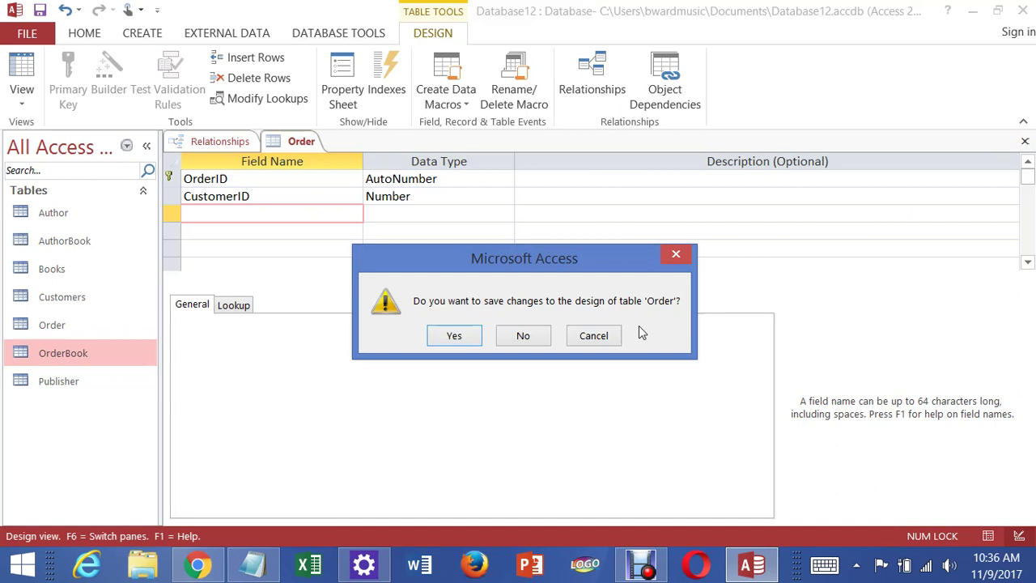
pyautogui.click(471, 334)
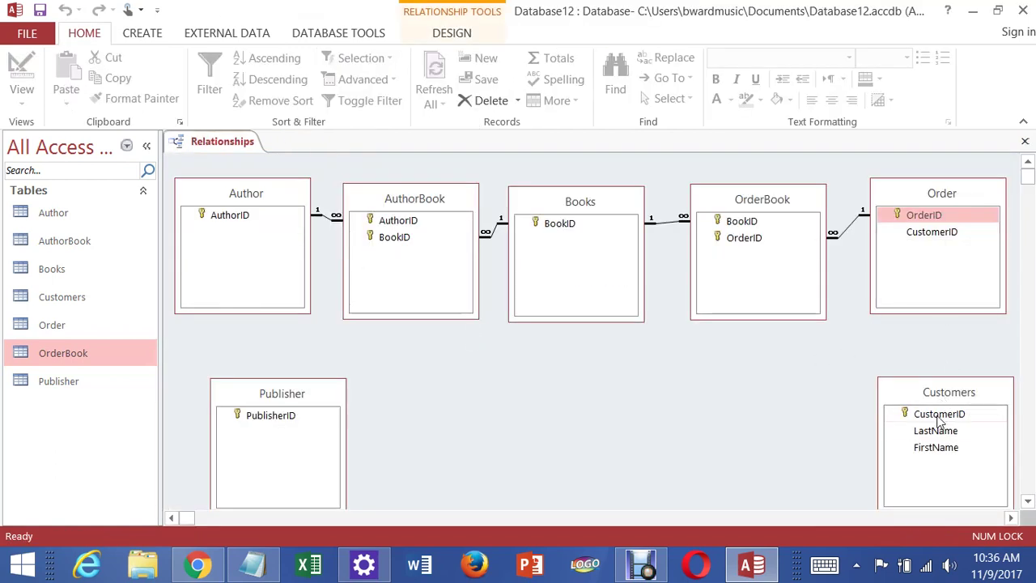
# Step: Link Customers.CustomerID to Order.CustomerID with referential integrity enforced
pyautogui.moveTo(939, 413); pyautogui.dragTo(929, 246)
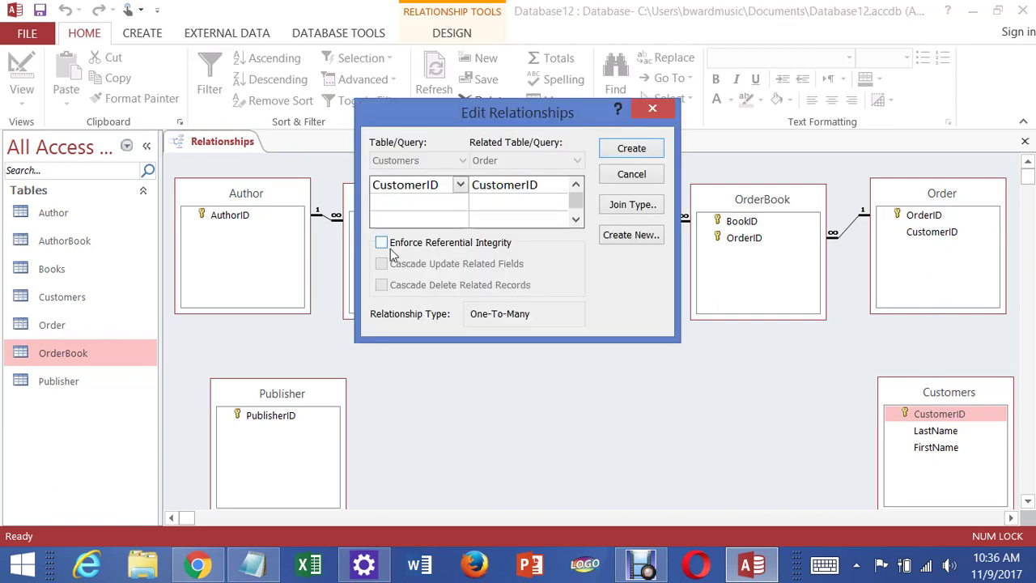
pyautogui.click(381, 243)
pyautogui.click(632, 151)
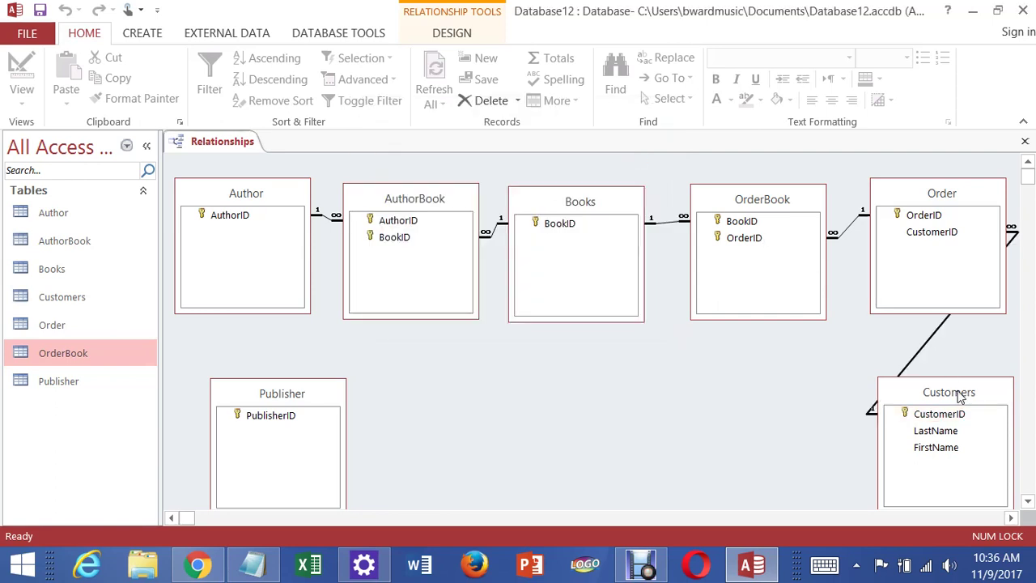
# Step: Move Customers below OrderBook and Publisher next to Customers
pyautogui.moveTo(961, 394); pyautogui.dragTo(784, 403)
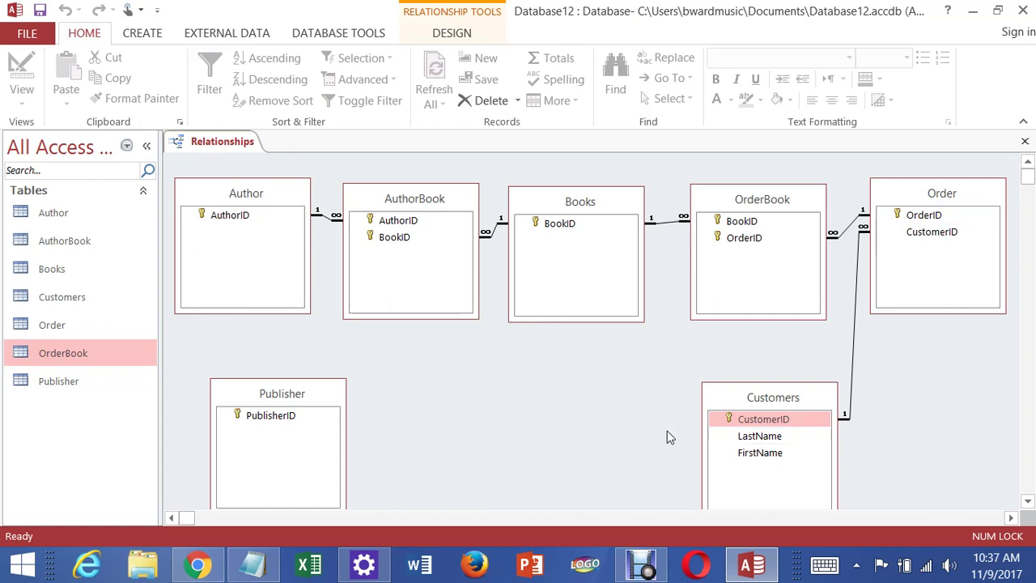
pyautogui.moveTo(303, 393); pyautogui.dragTo(603, 412)
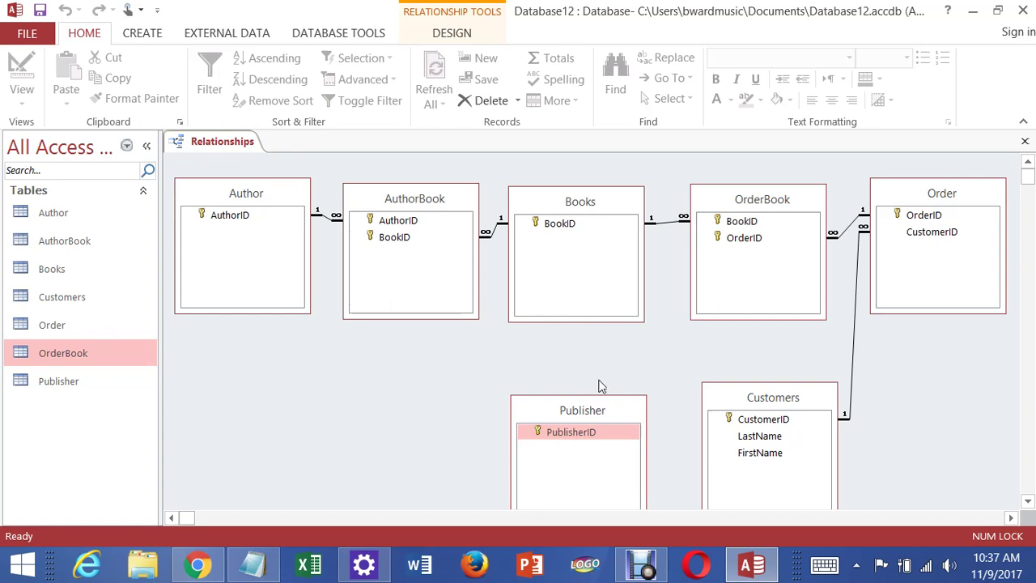
pyautogui.click(589, 208)
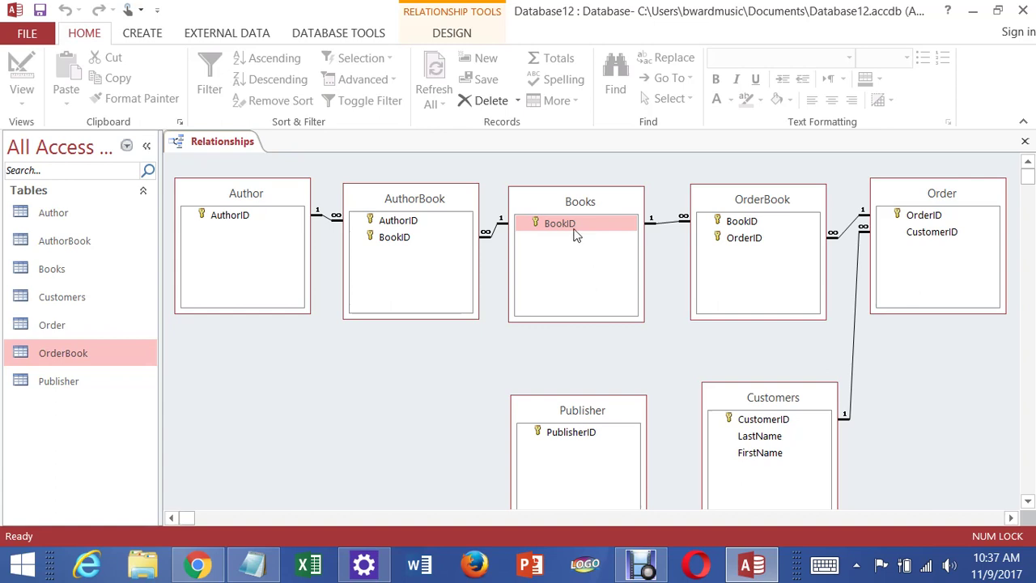
# Step: Open Books in Design view and add a PublisherID field of Number type
pyautogui.rightClick(570, 203)
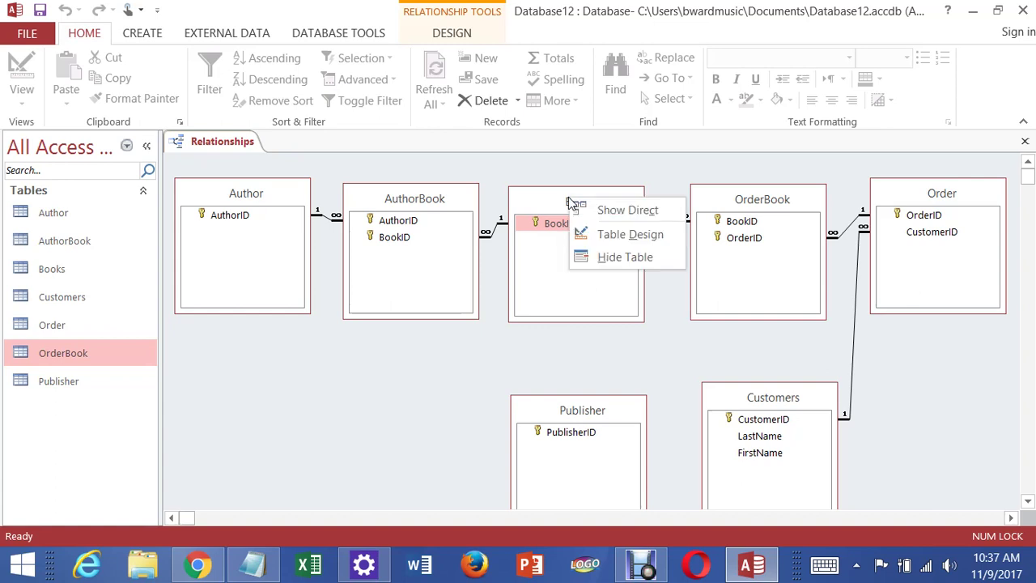
pyautogui.click(617, 234)
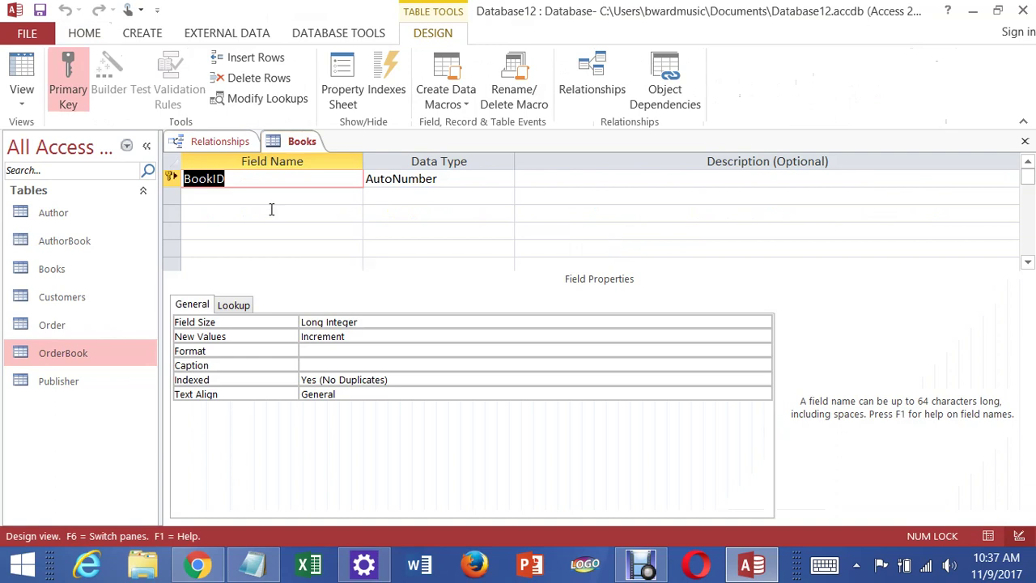
pyautogui.click(273, 213)
pyautogui.click(324, 194)
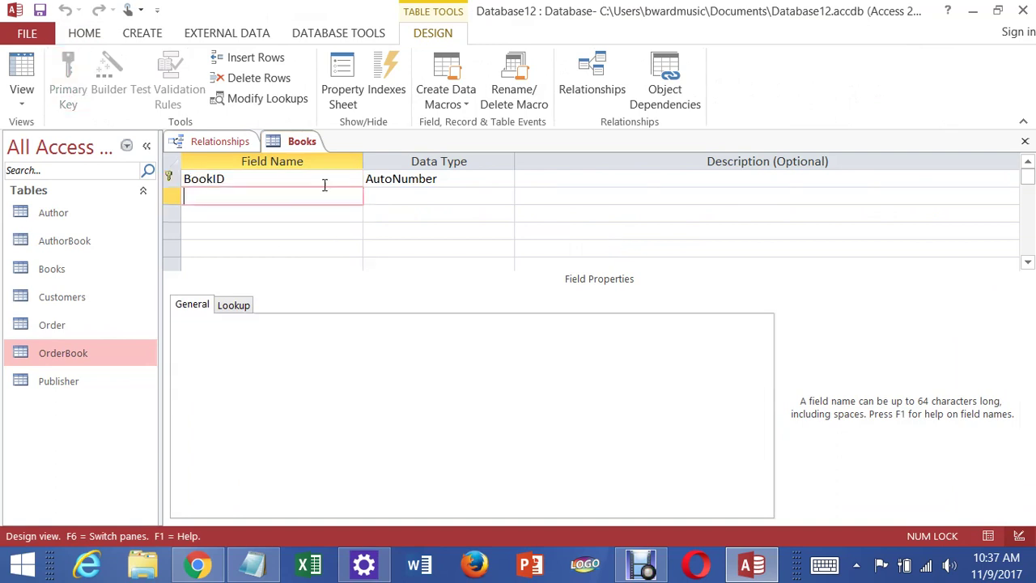
pyautogui.write('PublisherID')
pyautogui.press('Tab')
pyautogui.click(505, 196)
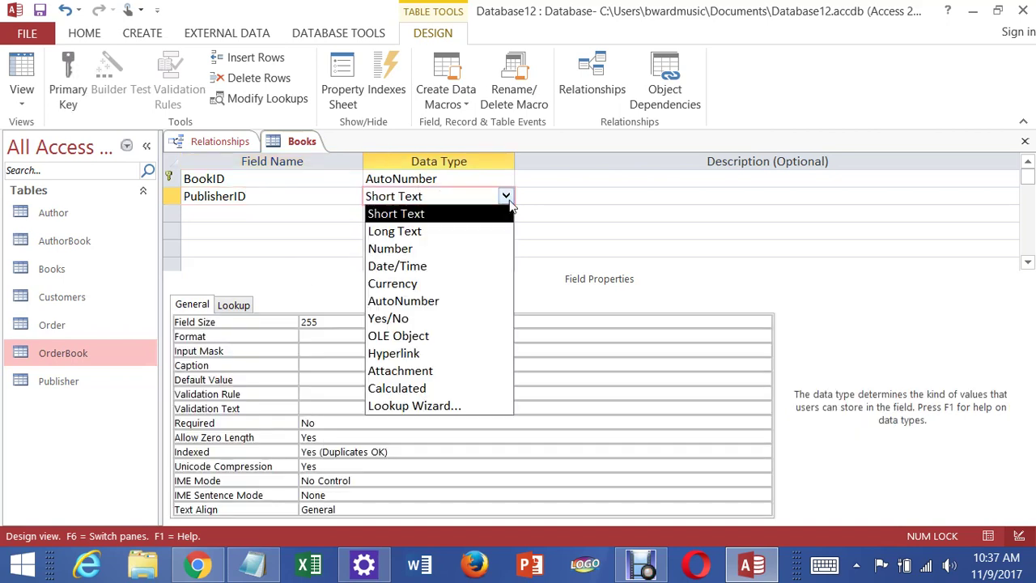
pyautogui.click(469, 251)
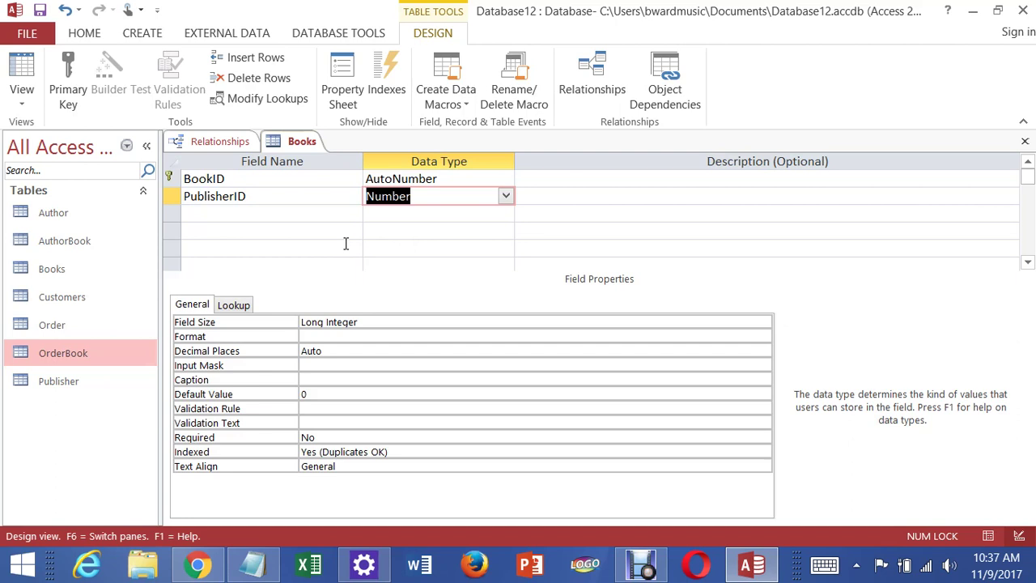
# Step: Save the Books design and move the Publisher table up toward Books
pyautogui.click(438, 213)
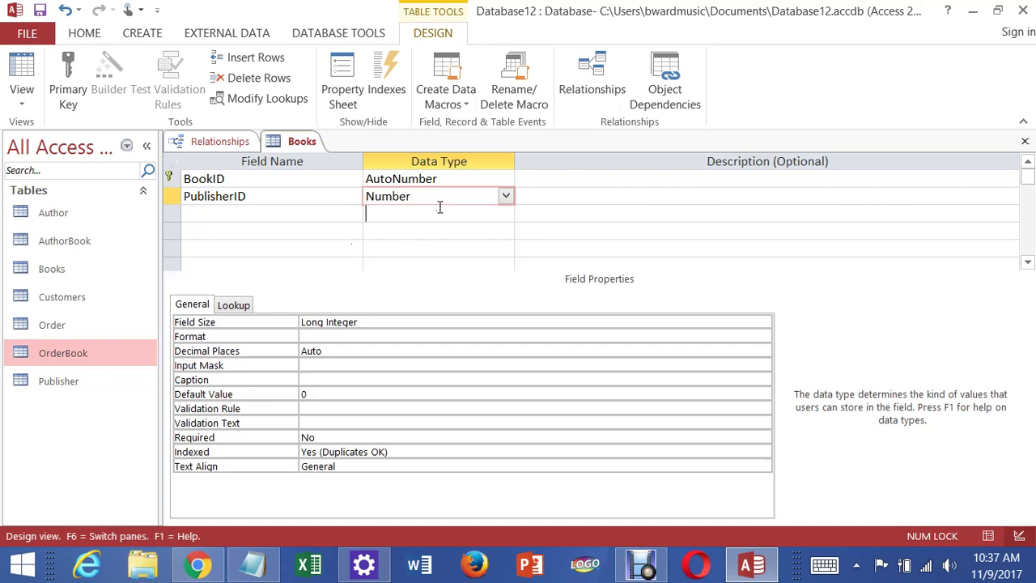
pyautogui.click(1025, 143)
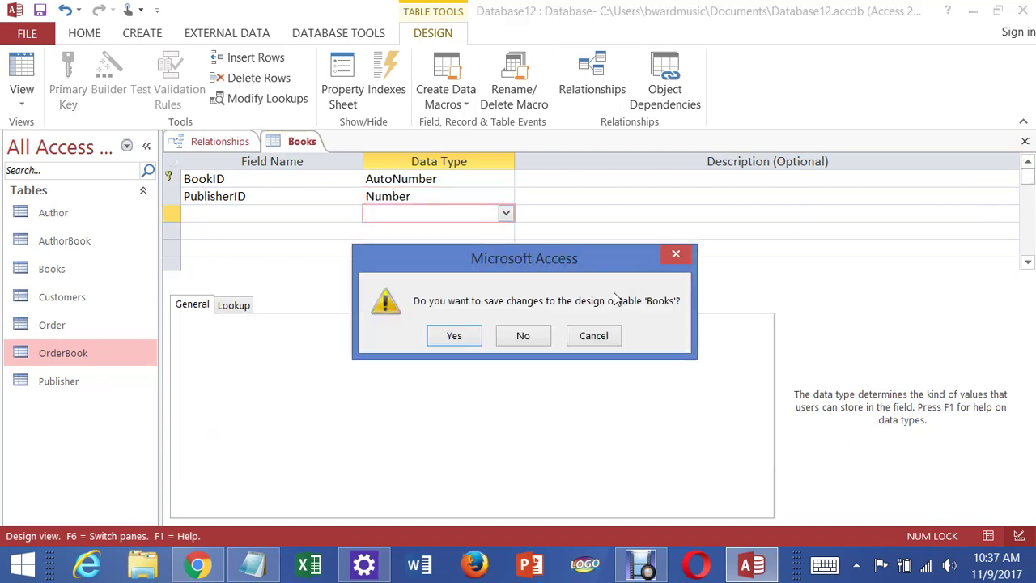
pyautogui.click(454, 337)
pyautogui.click(590, 411)
pyautogui.moveTo(591, 409); pyautogui.dragTo(577, 243)
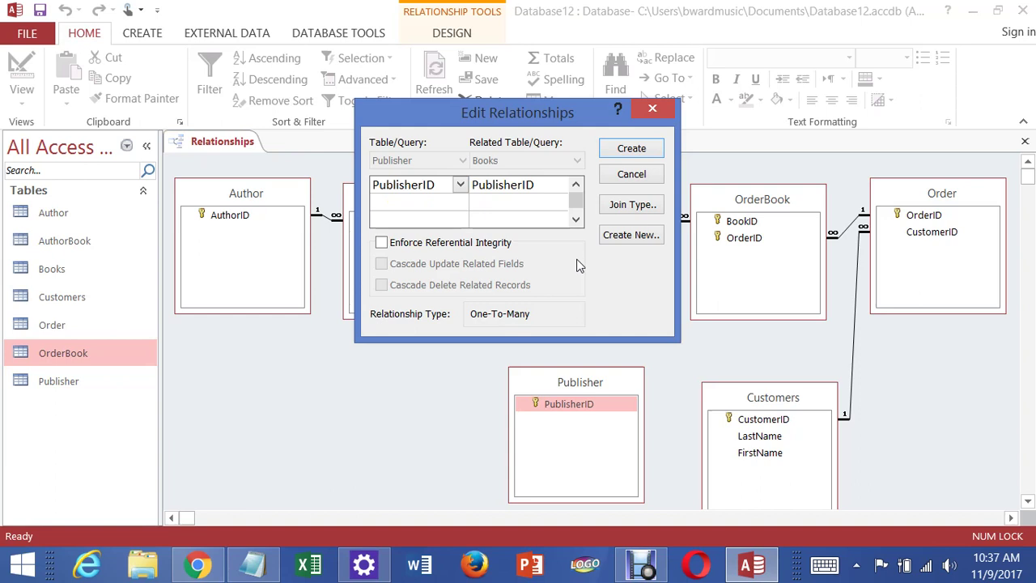
# Step: Create the enforced one-to-many Publisher–Books link and move the Publisher table left
pyautogui.click(382, 244)
pyautogui.click(630, 150)
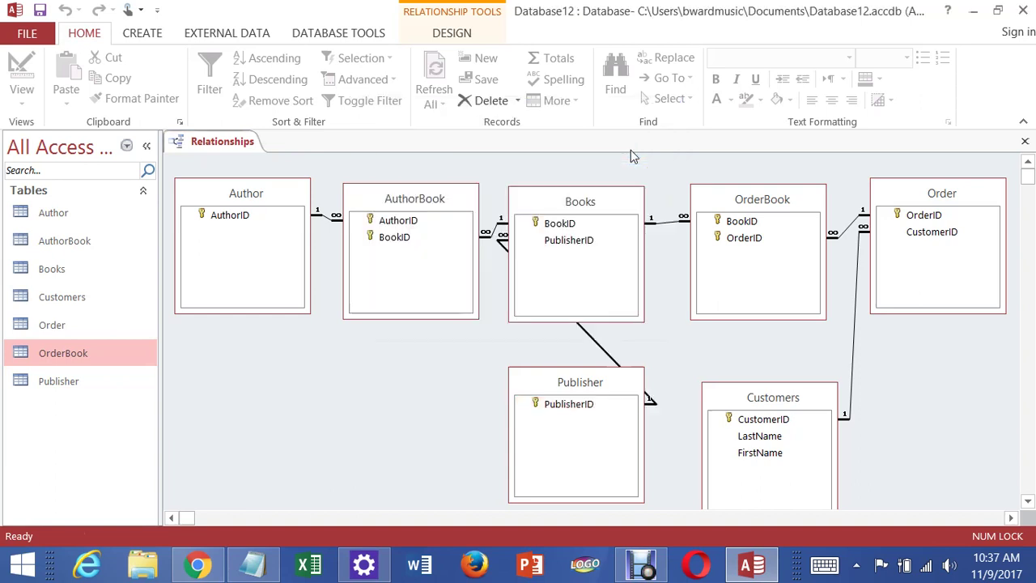
pyautogui.moveTo(590, 381); pyautogui.dragTo(421, 403)
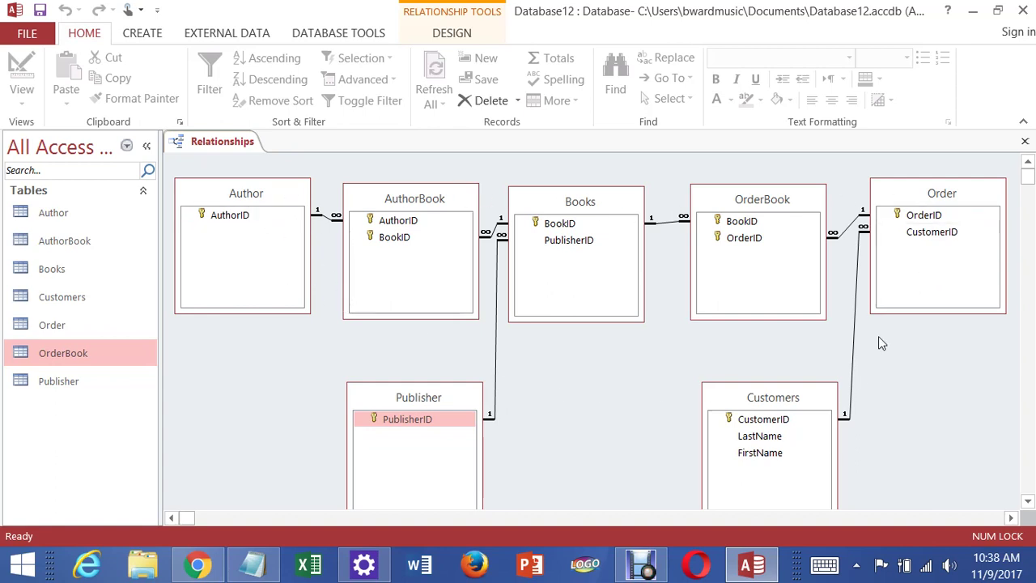
pyautogui.click(231, 197)
# Step: Review the Author table's design, then close Relationships, saving the layout
pyautogui.rightClick(232, 197)
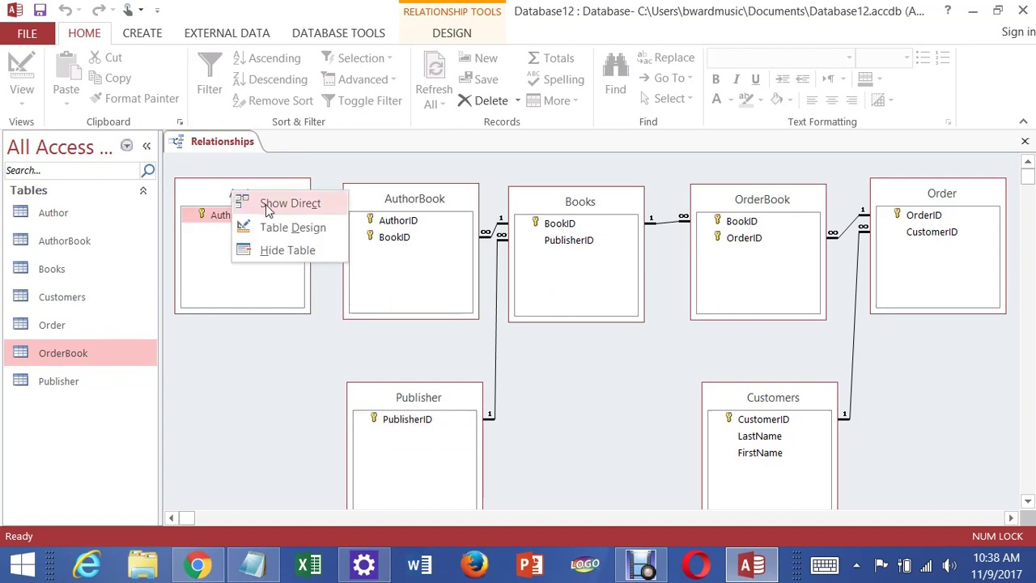
pyautogui.click(289, 230)
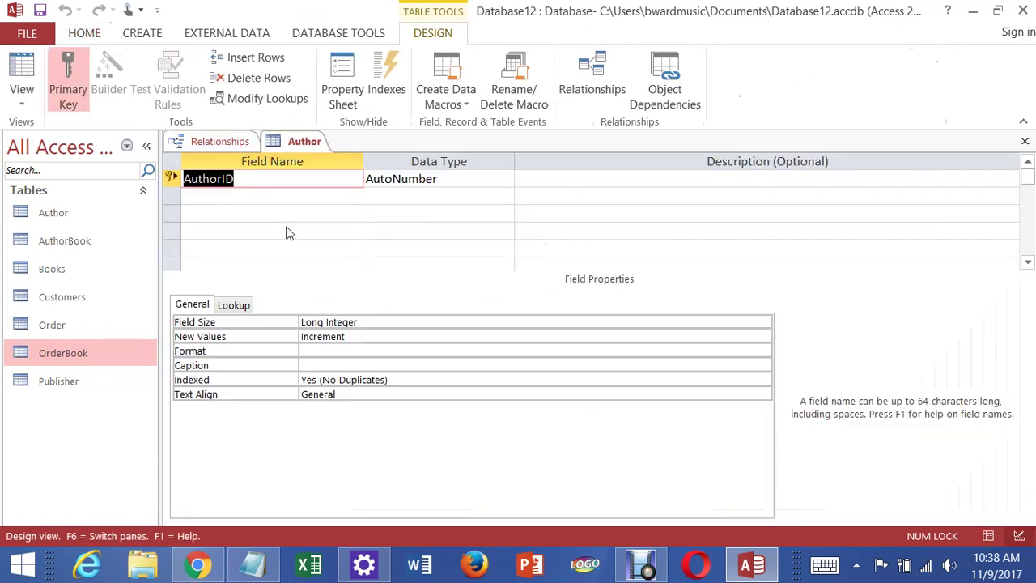
pyautogui.press('Down')
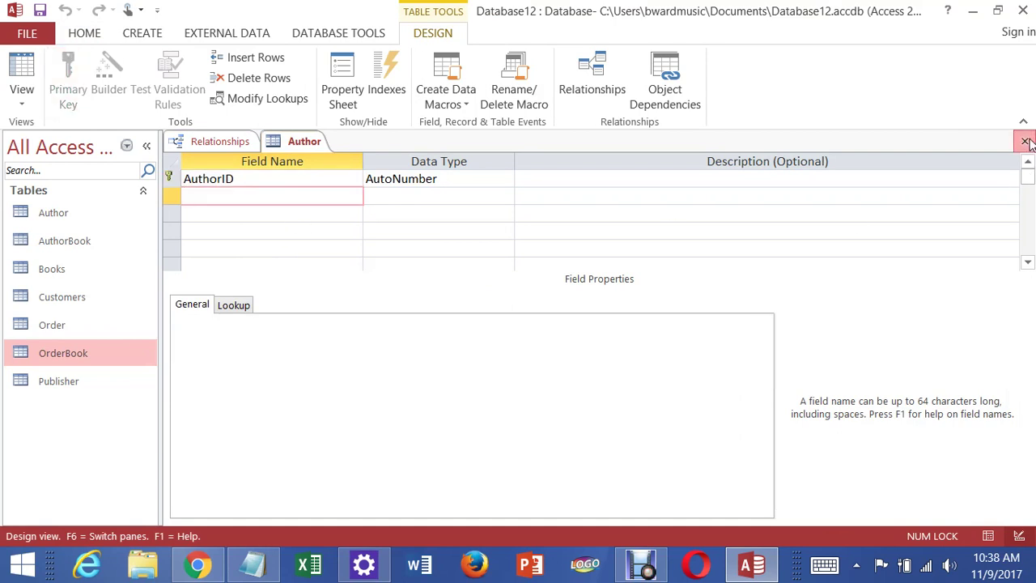
pyautogui.click(1026, 141)
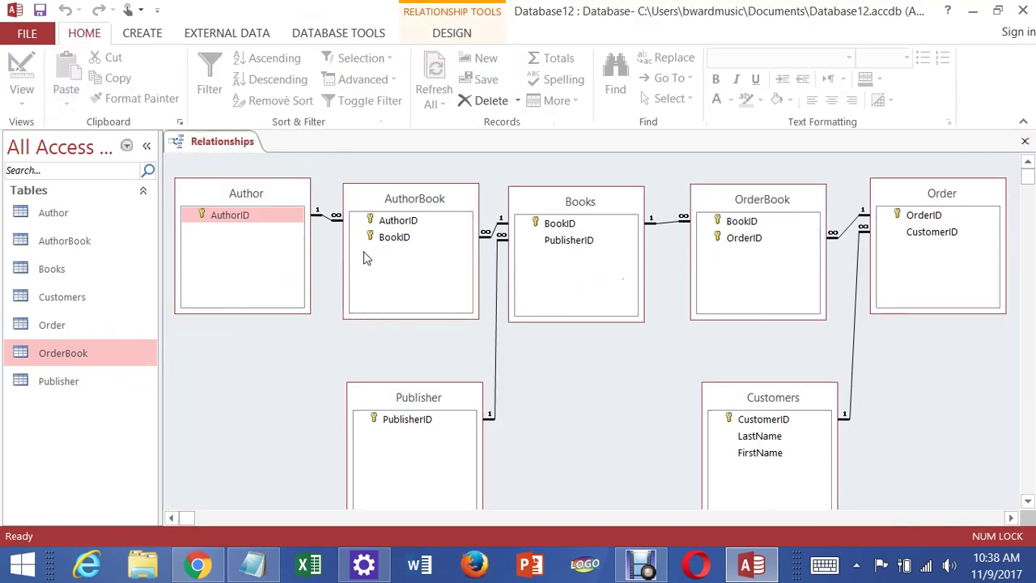
pyautogui.click(1026, 143)
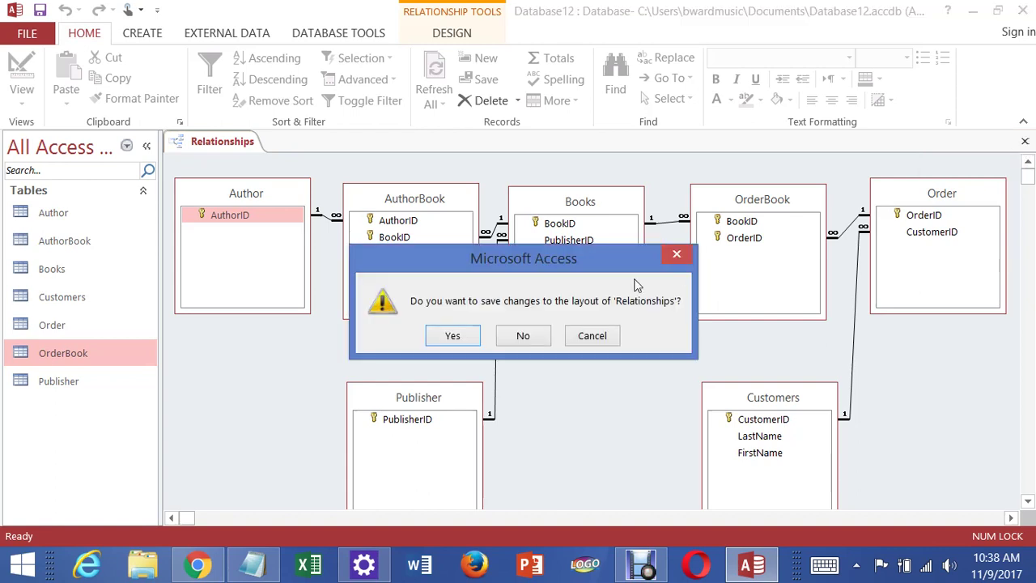
pyautogui.click(439, 329)
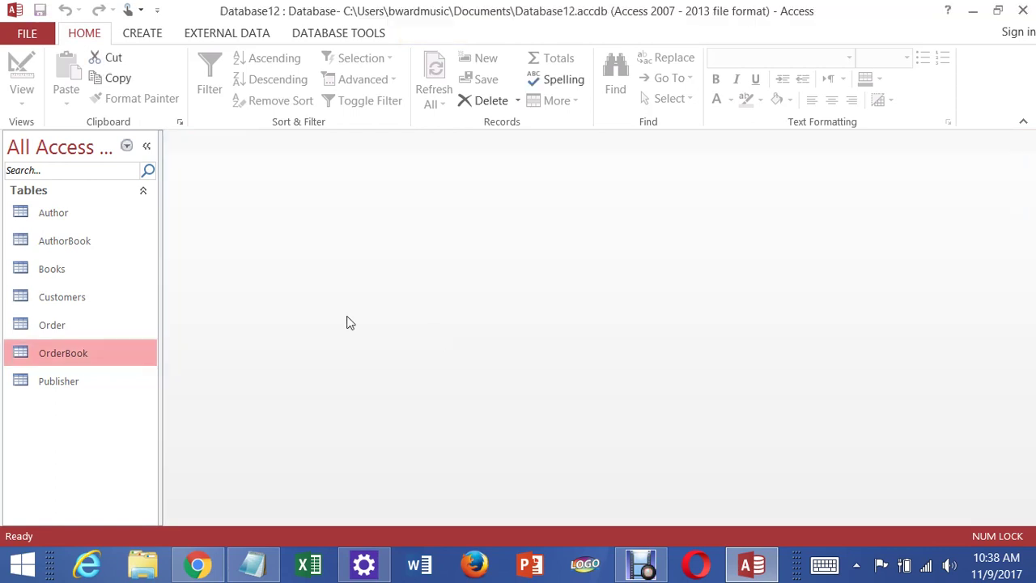
# Step: Reopen Author in Design View from the navigation pane, close it, and reopen Relationships
pyautogui.click(52, 212)
pyautogui.rightClick(51, 211)
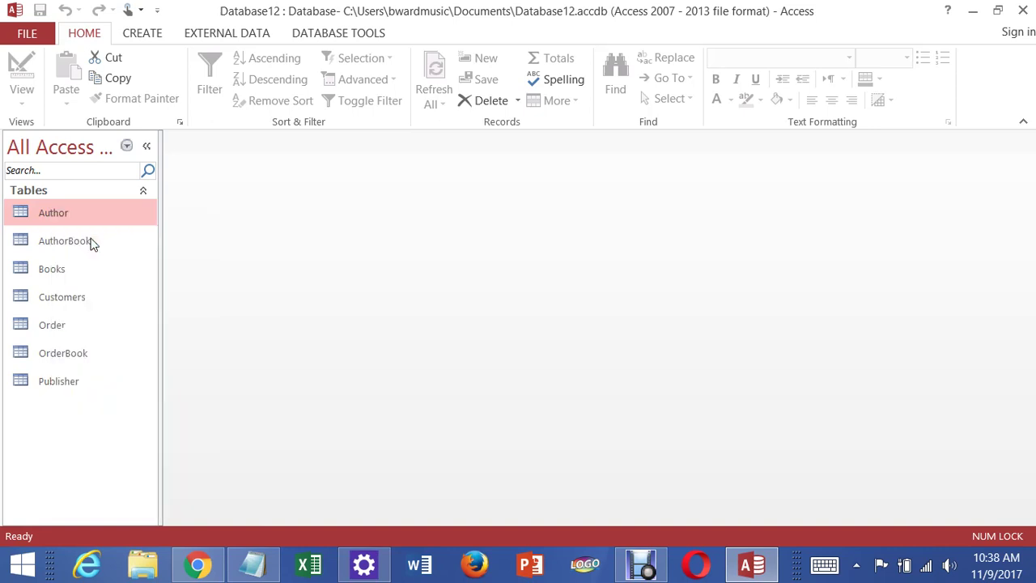
pyautogui.click(89, 245)
pyautogui.click(287, 215)
pyautogui.click(287, 211)
pyautogui.click(291, 198)
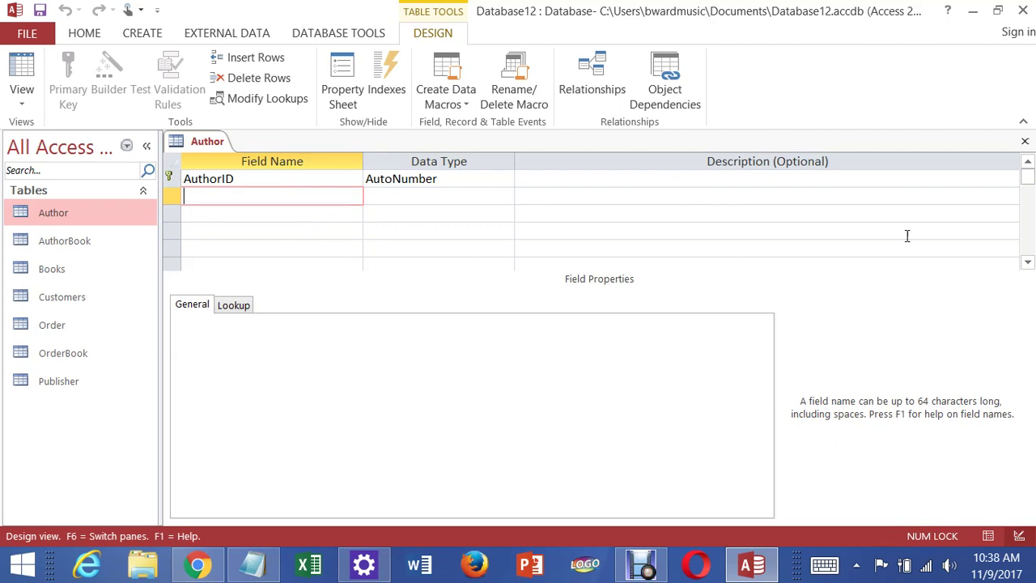
pyautogui.click(1026, 143)
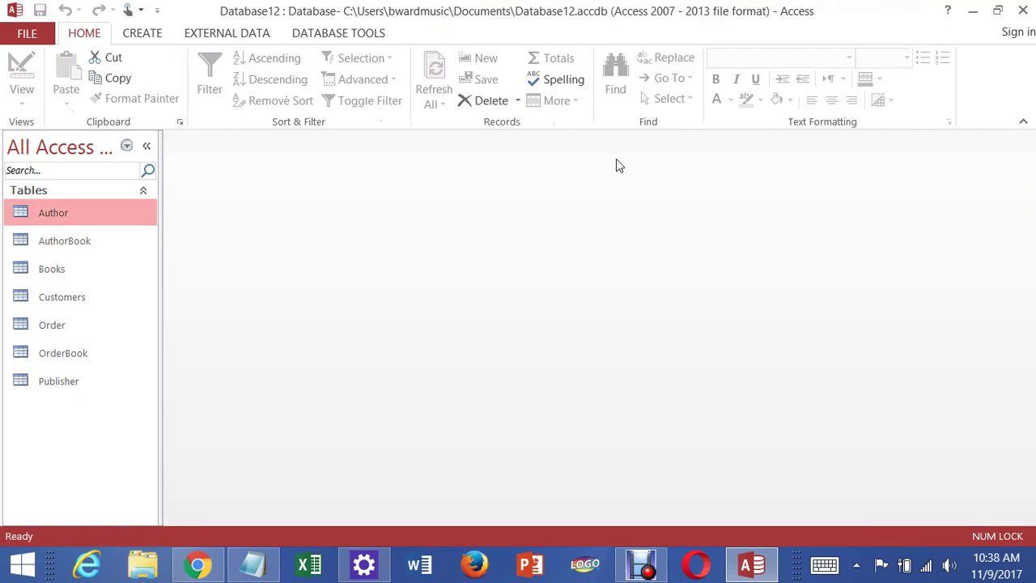
pyautogui.click(328, 41)
pyautogui.click(217, 81)
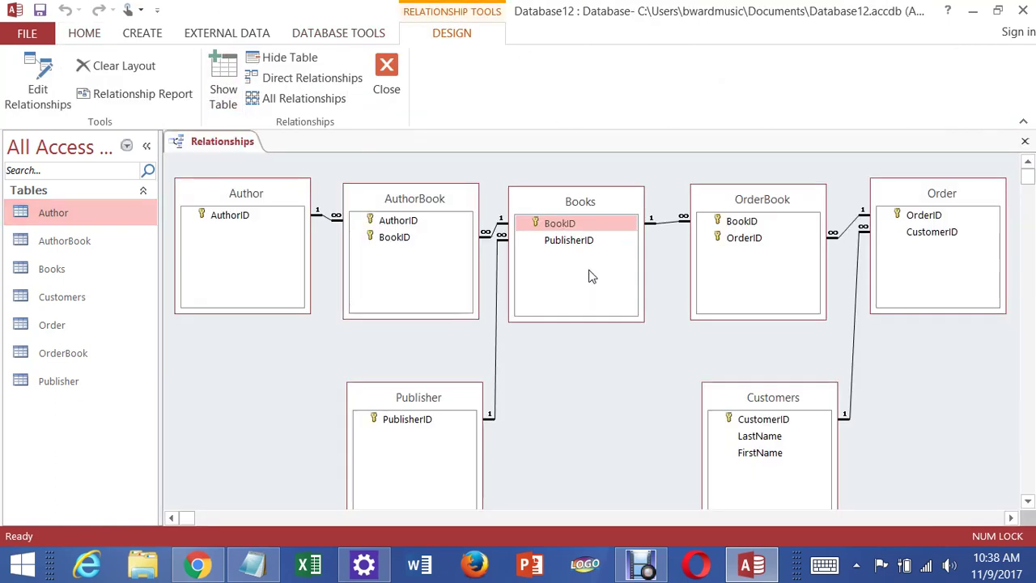
# Step: Delete the Books–Publisher relationship and confirm the deletion
pyautogui.click(497, 335)
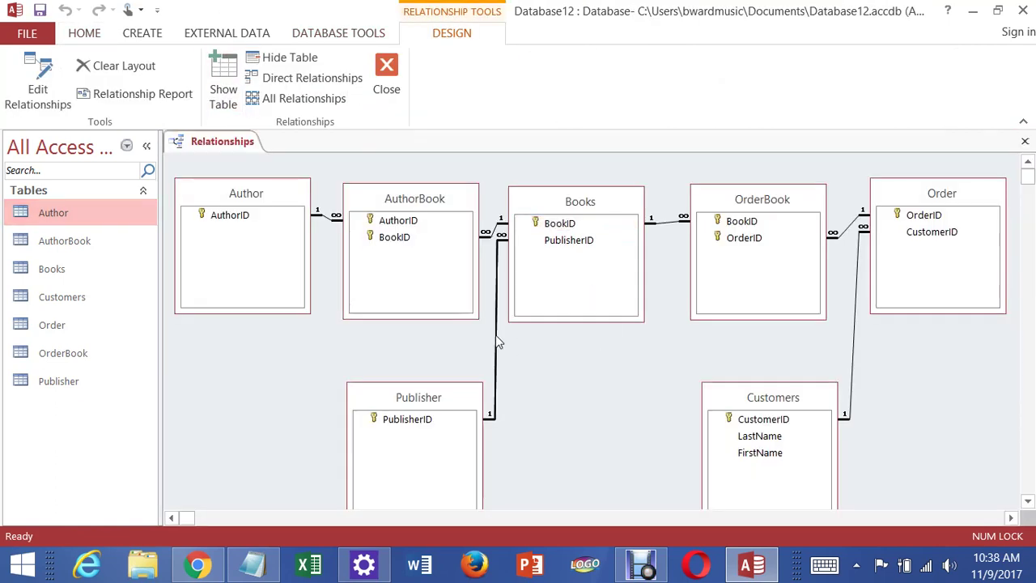
pyautogui.rightClick(498, 341)
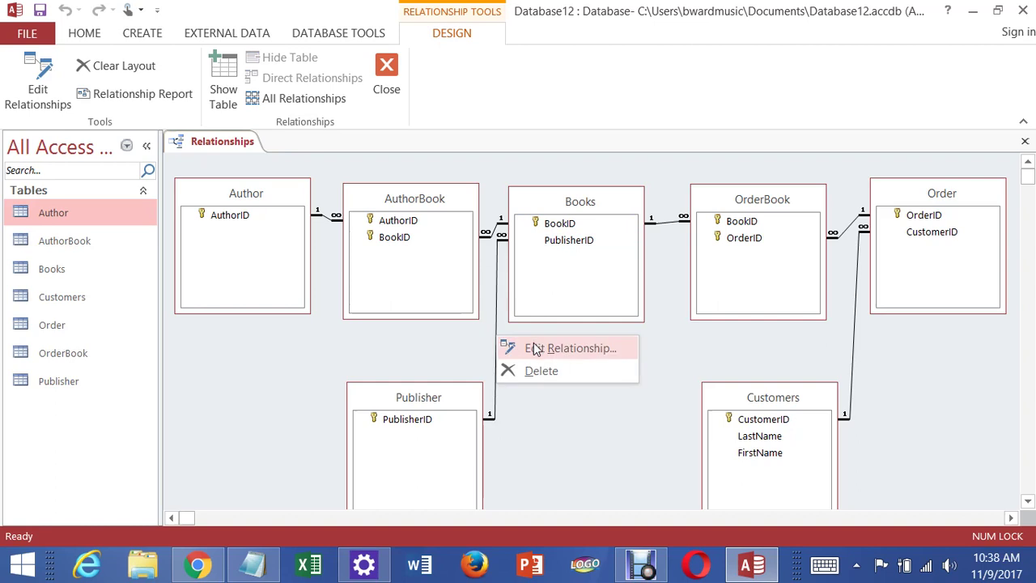
pyautogui.click(542, 373)
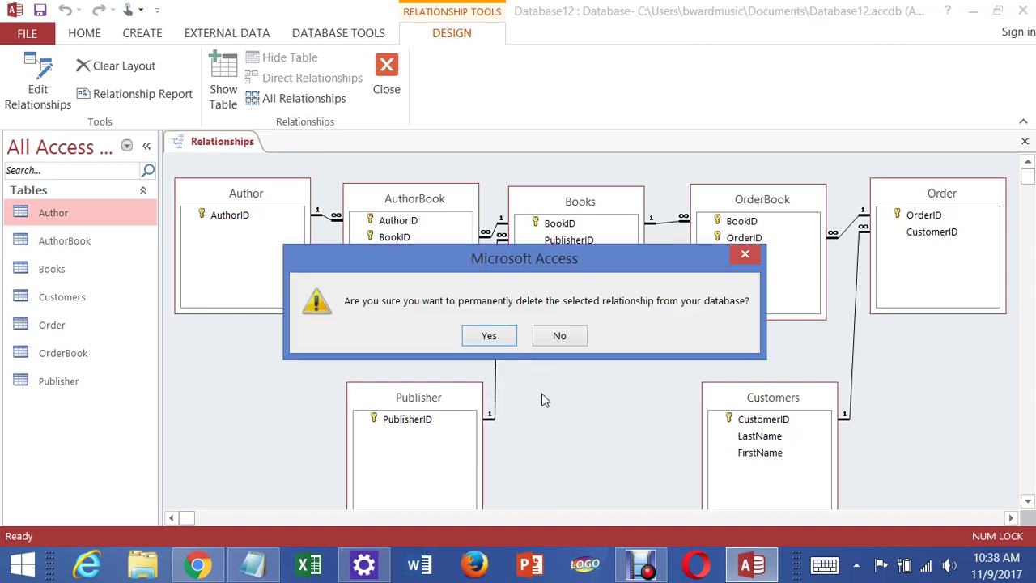
pyautogui.click(490, 336)
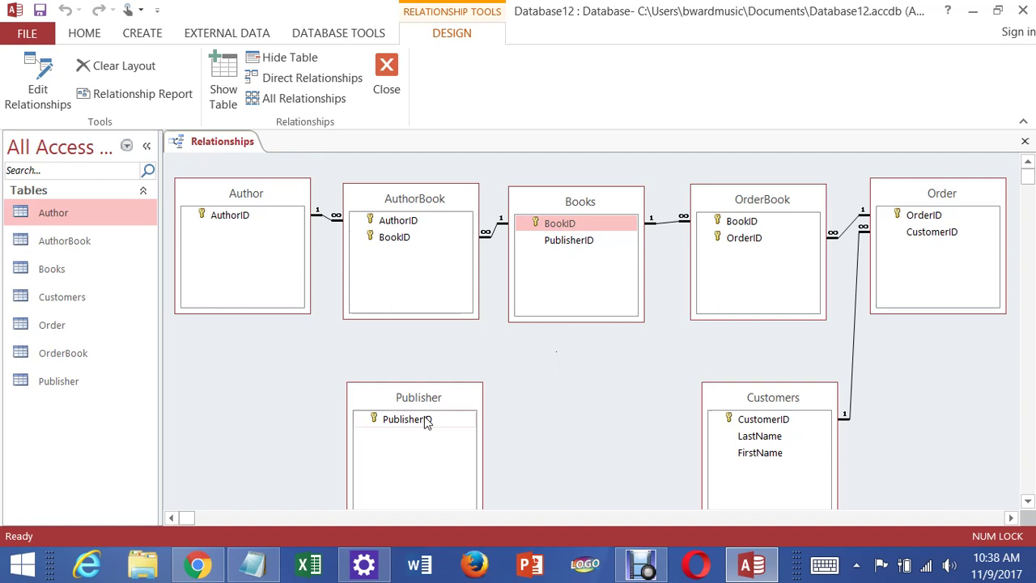
# Step: Change the Books table's PublisherID data type to Short Text and save the design
pyautogui.click(569, 249)
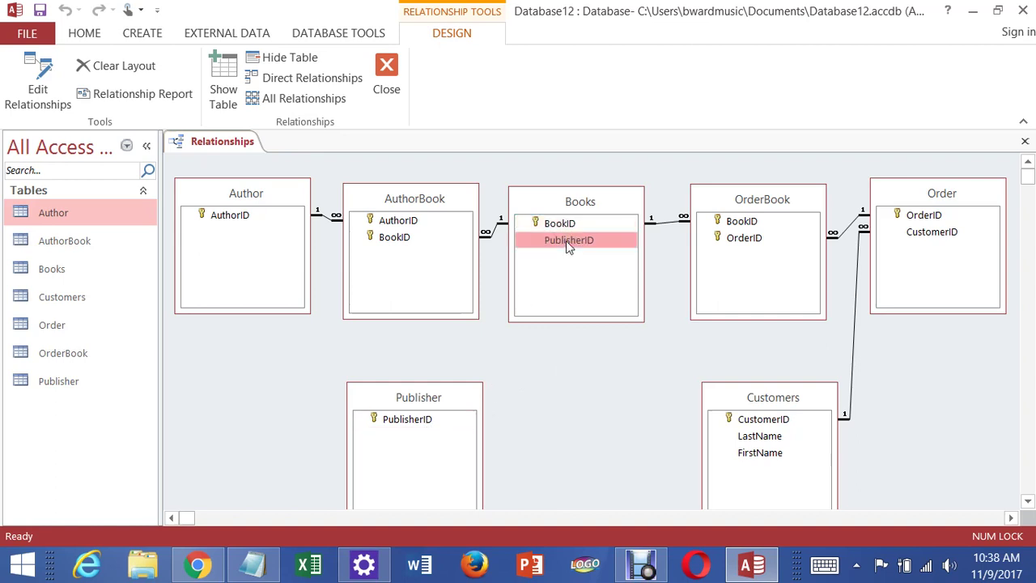
pyautogui.rightClick(574, 200)
pyautogui.click(625, 235)
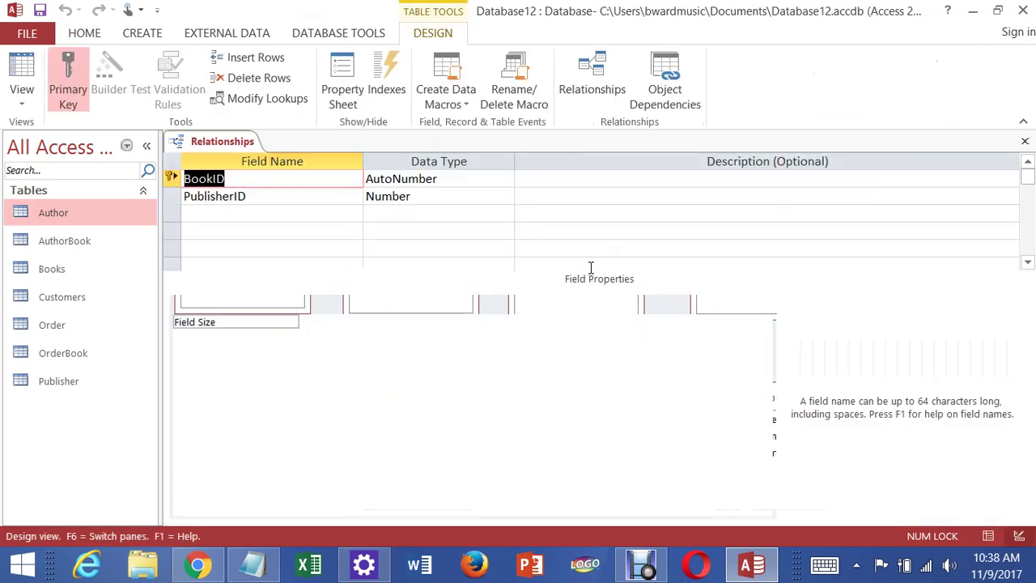
pyautogui.moveTo(439, 203); pyautogui.dragTo(296, 203)
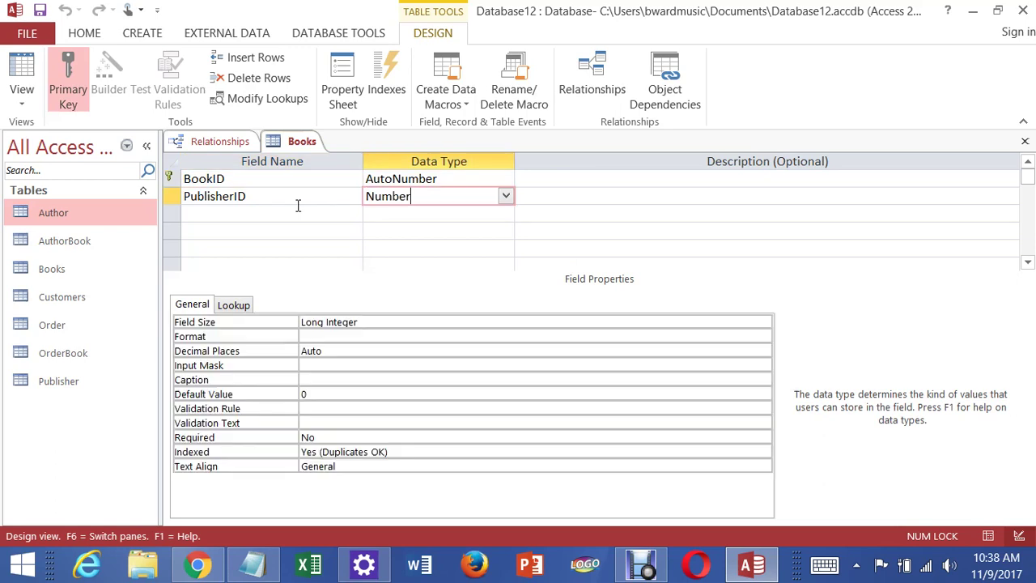
pyautogui.write('text')
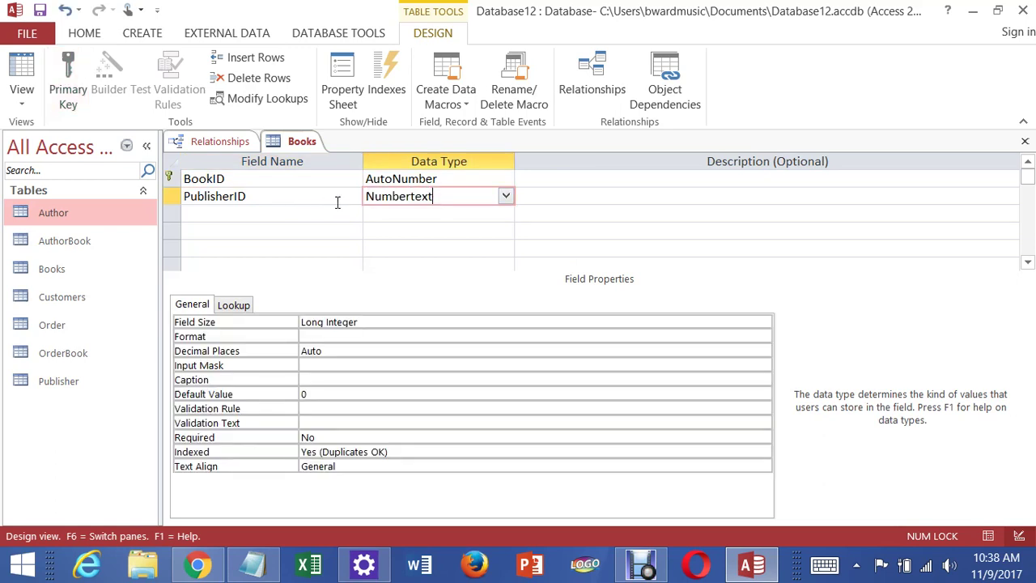
pyautogui.press('BackSpace')
pyautogui.press('BackSpace')
pyautogui.press('BackSpace')
pyautogui.press('BackSpace')
pyautogui.press('BackSpace')
pyautogui.press('BackSpace')
pyautogui.press('BackSpace')
pyautogui.press('BackSpace')
pyautogui.write('short T')
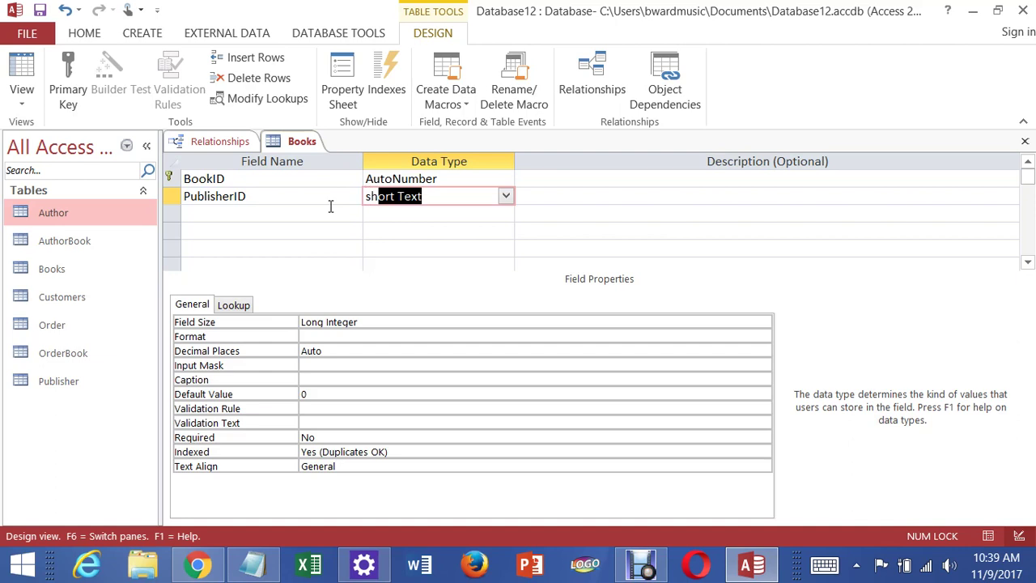
pyautogui.click(435, 229)
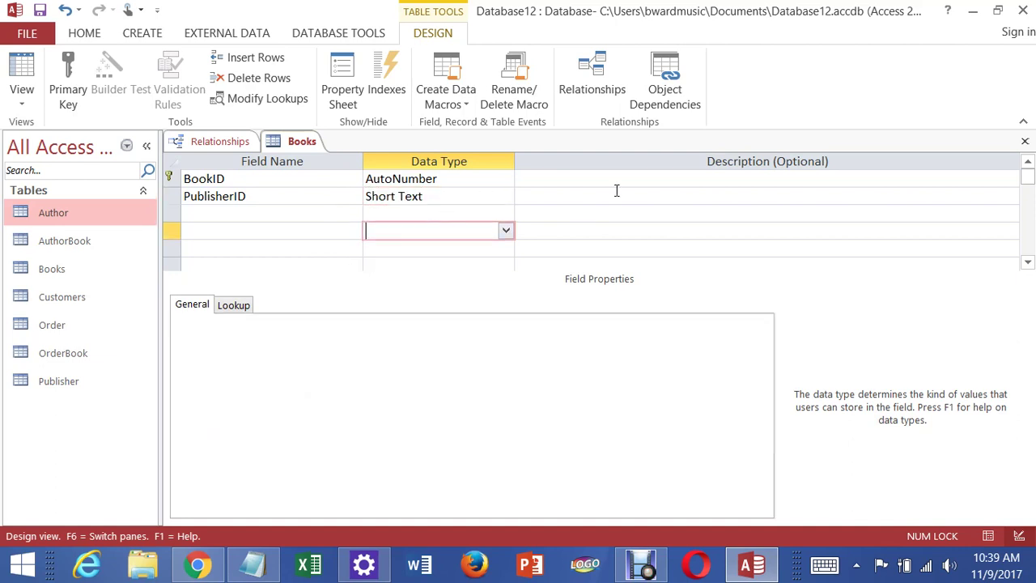
pyautogui.click(489, 207)
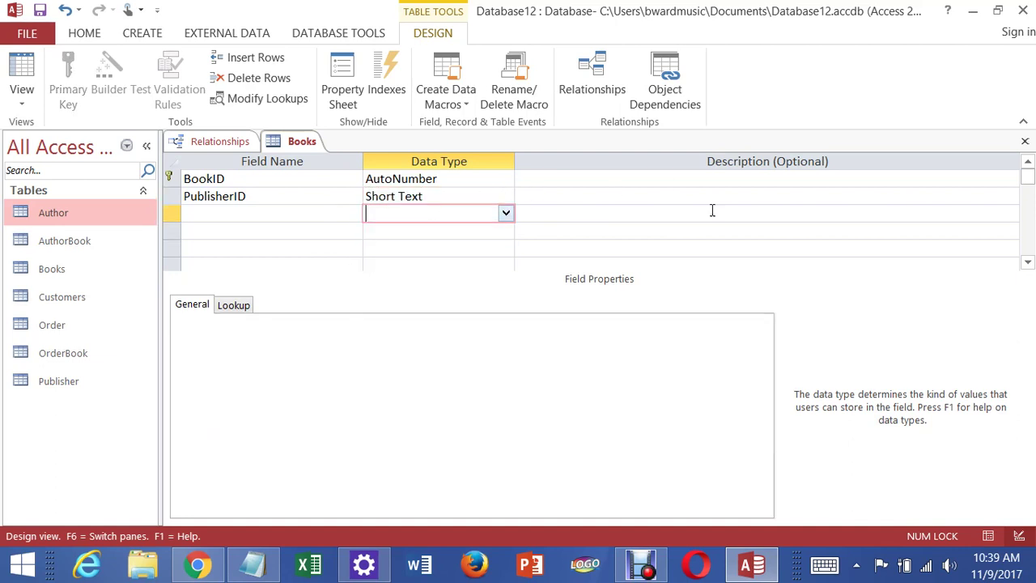
pyautogui.click(1025, 142)
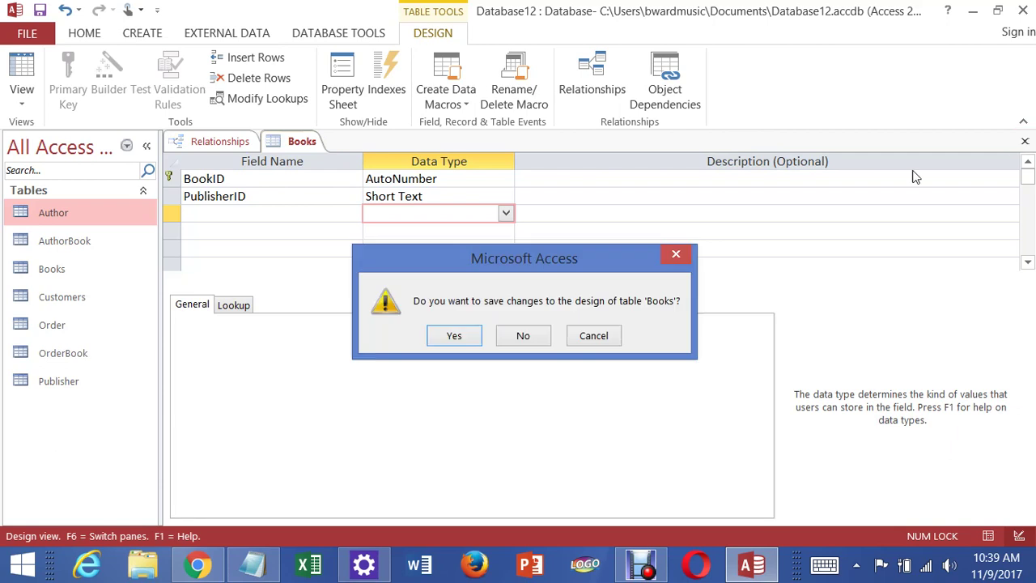
pyautogui.click(454, 337)
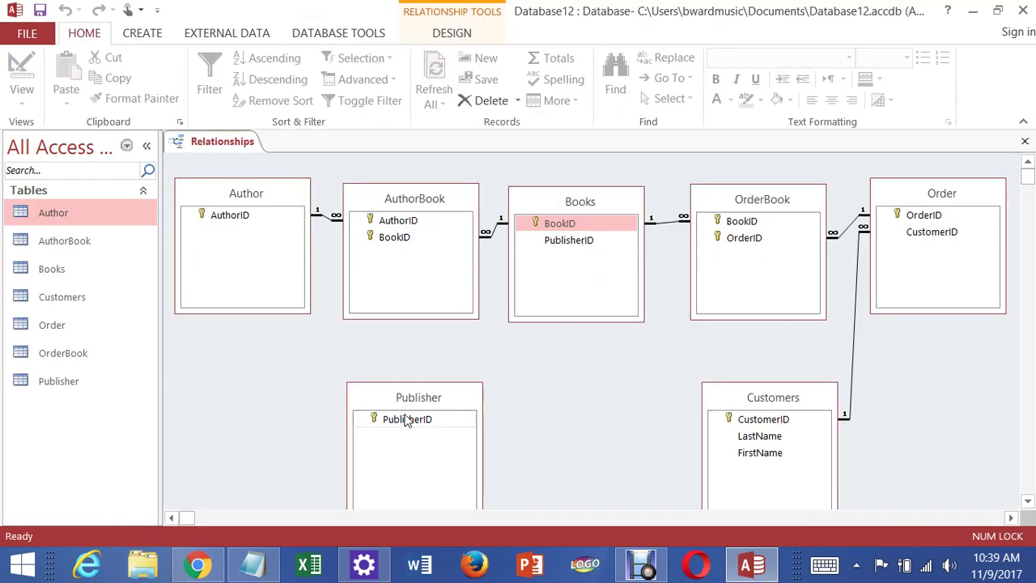
pyautogui.moveTo(408, 420); pyautogui.dragTo(566, 245)
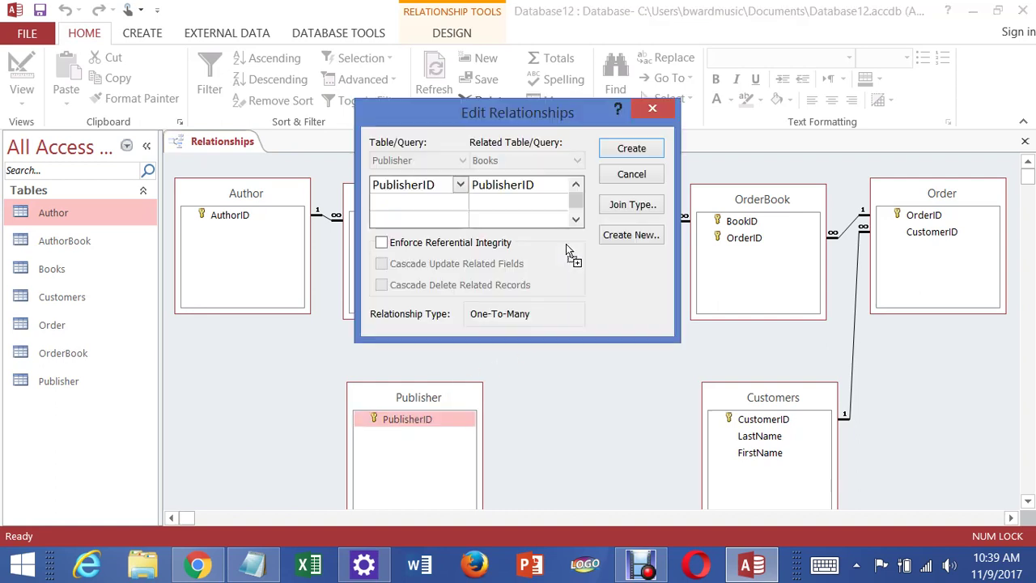
pyautogui.click(383, 243)
pyautogui.click(635, 151)
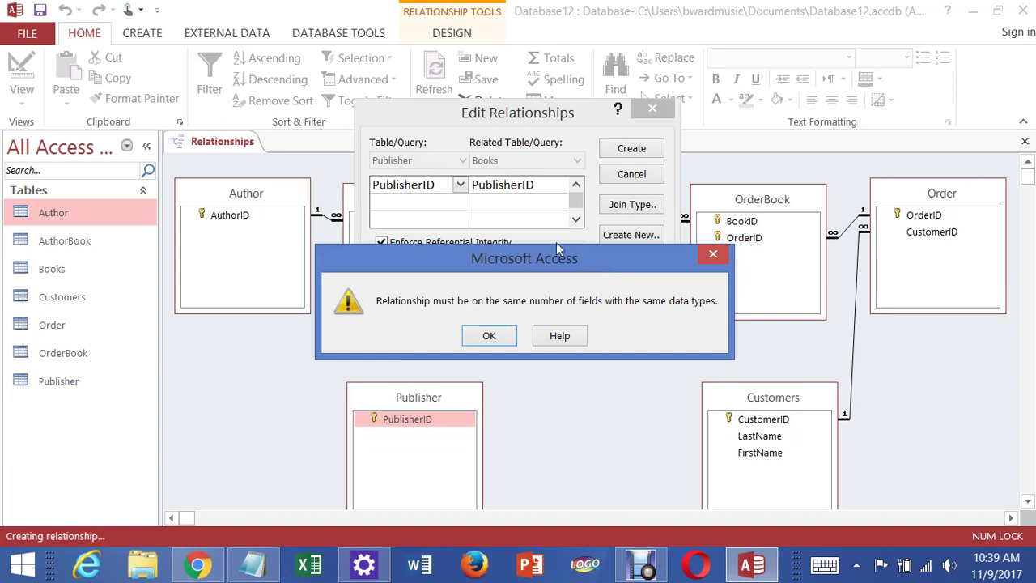
pyautogui.moveTo(558, 257); pyautogui.dragTo(113, 308)
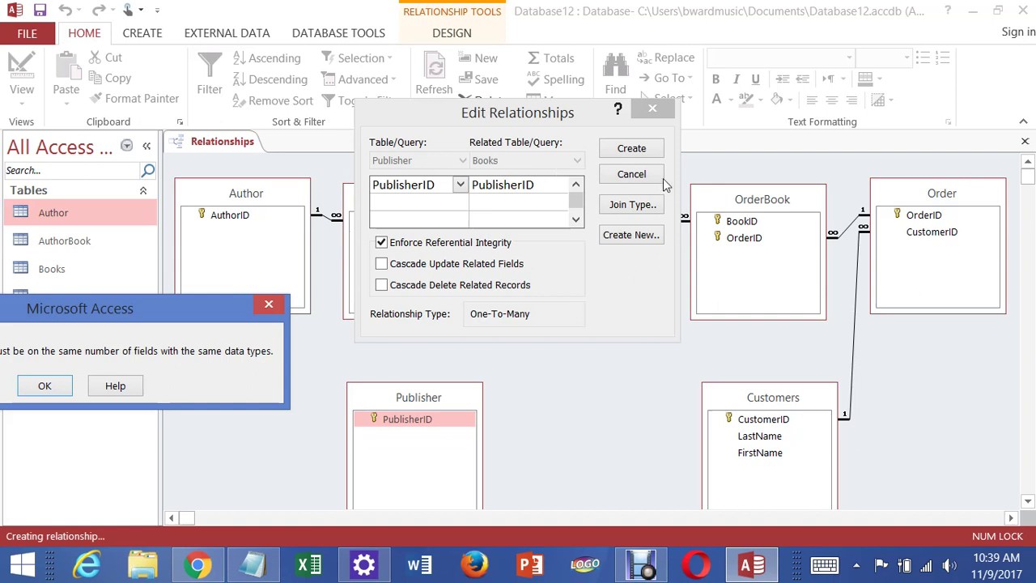
pyautogui.click(46, 386)
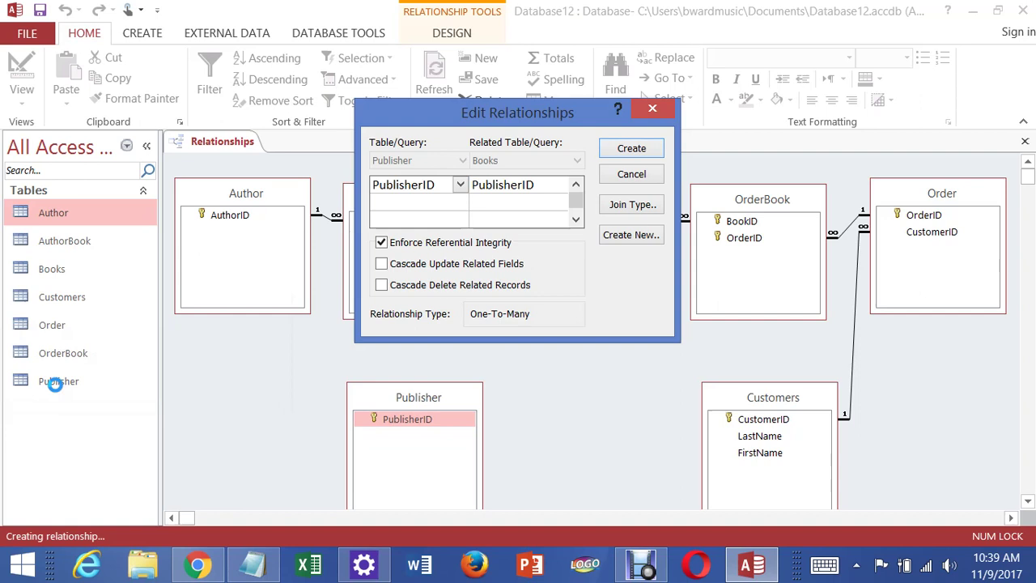
pyautogui.click(662, 109)
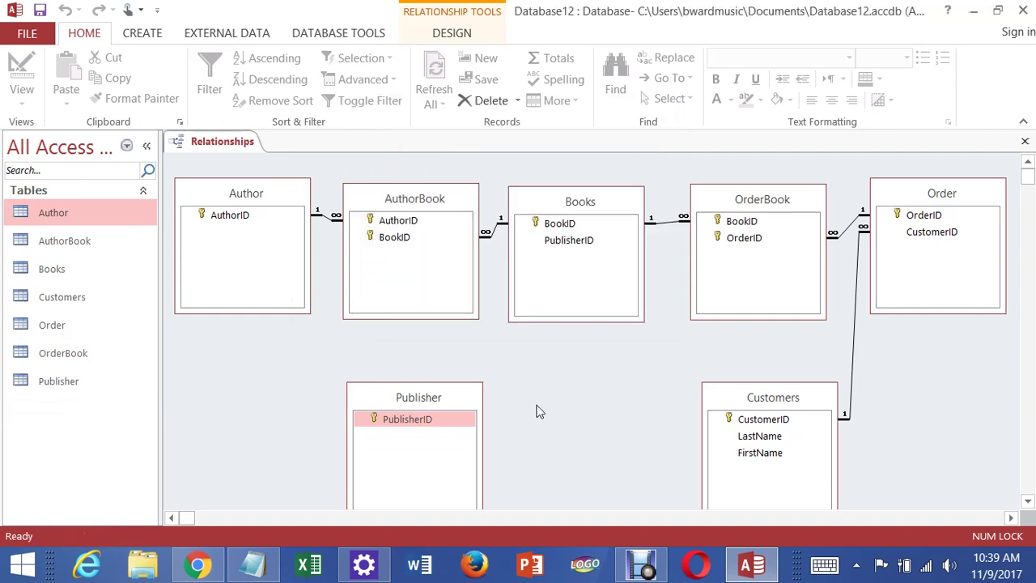
# Step: Set the Books table's PublisherID data type back to Number and save the design
pyautogui.click(579, 204)
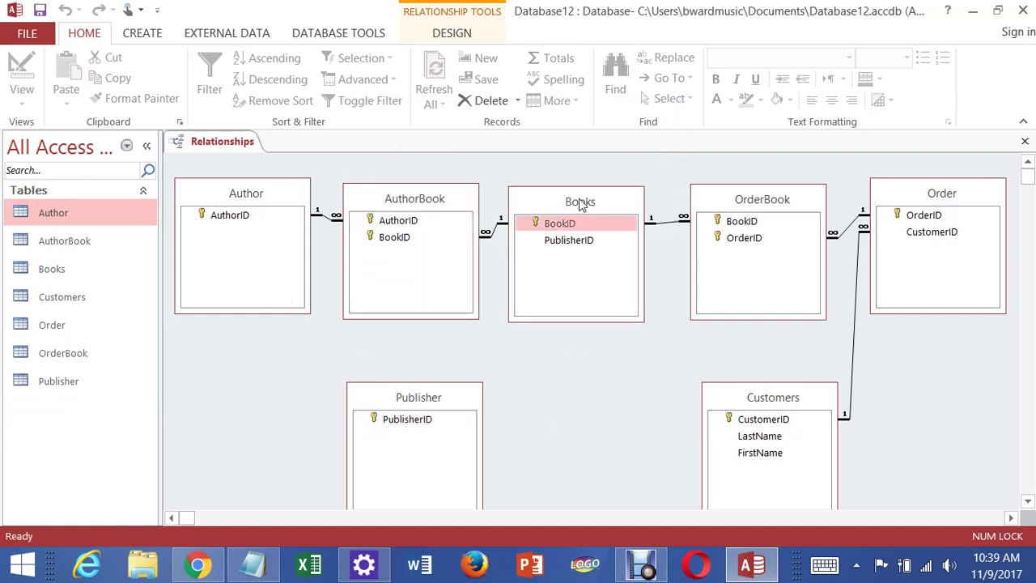
pyautogui.rightClick(580, 203)
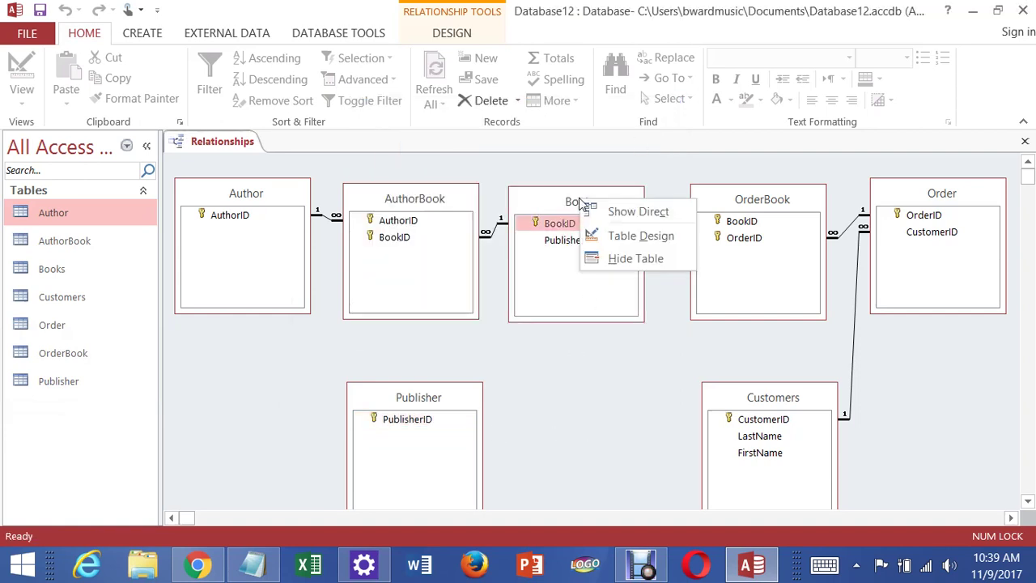
pyautogui.click(620, 237)
pyautogui.click(478, 199)
pyautogui.click(505, 197)
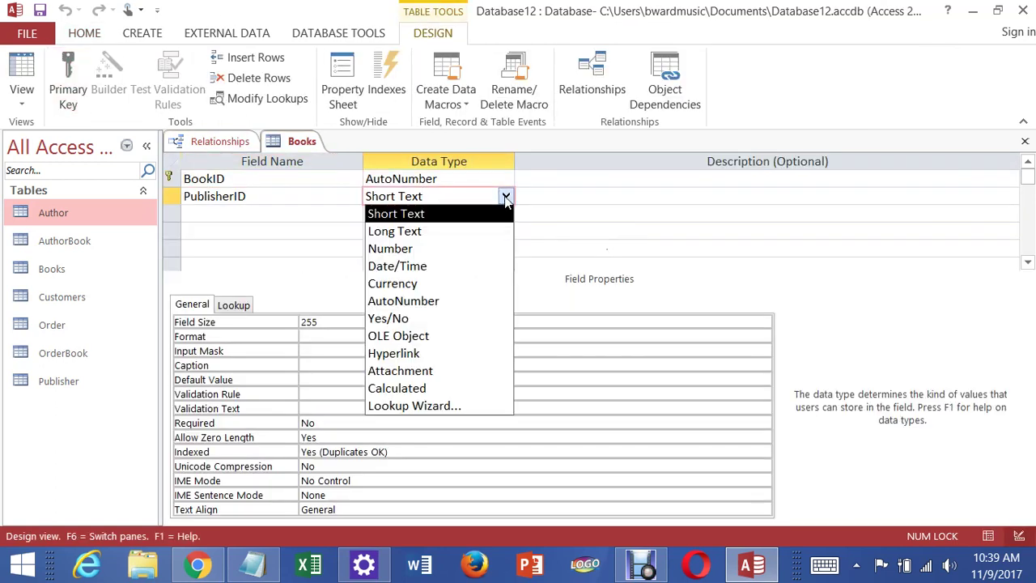
pyautogui.click(488, 248)
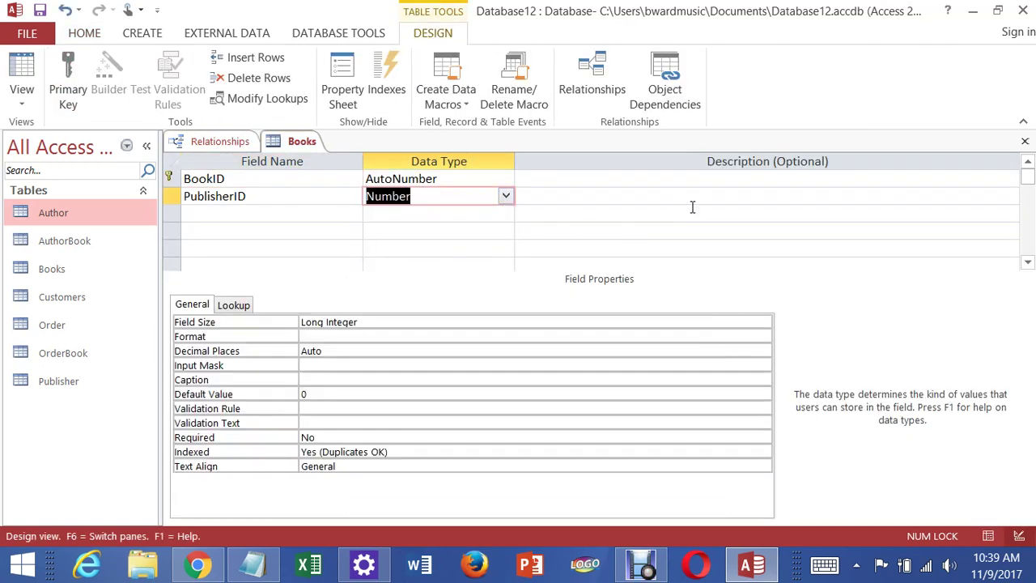
pyautogui.click(1025, 141)
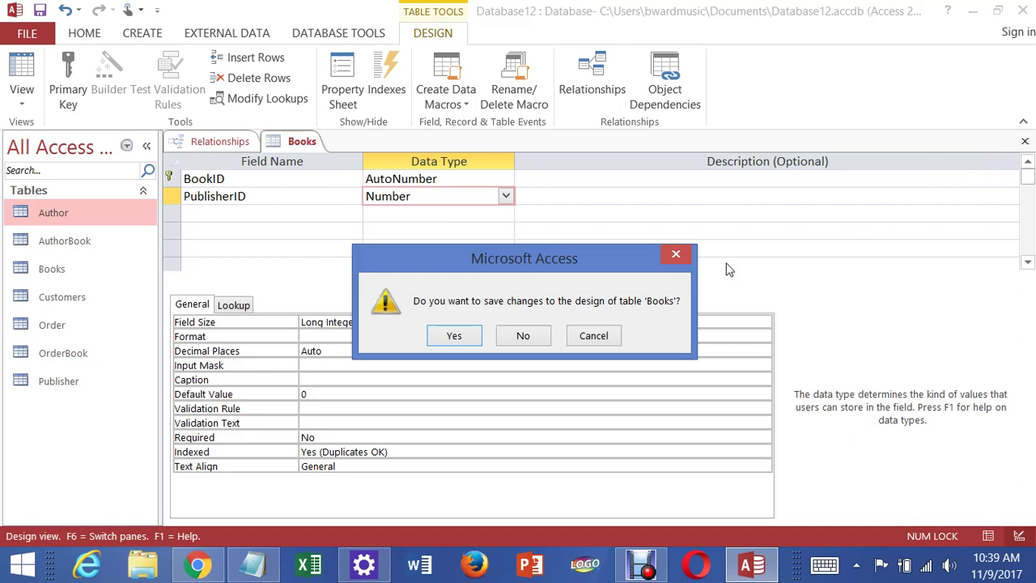
pyautogui.click(454, 336)
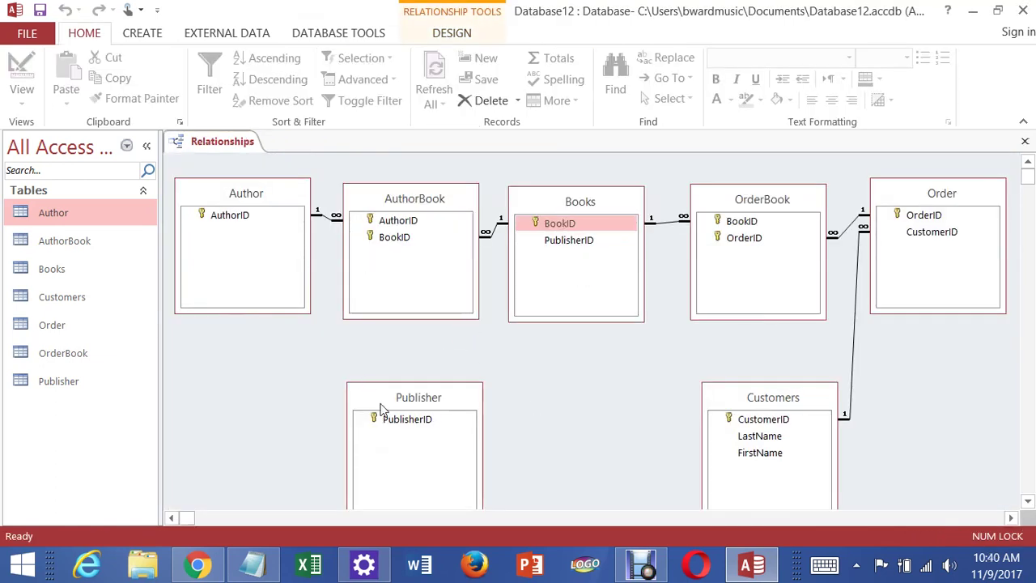
# Step: Link Publisher.PublisherID to Books.PublisherID with Enforce Referential Integrity checked
pyautogui.moveTo(387, 418); pyautogui.dragTo(564, 251)
pyautogui.click(381, 242)
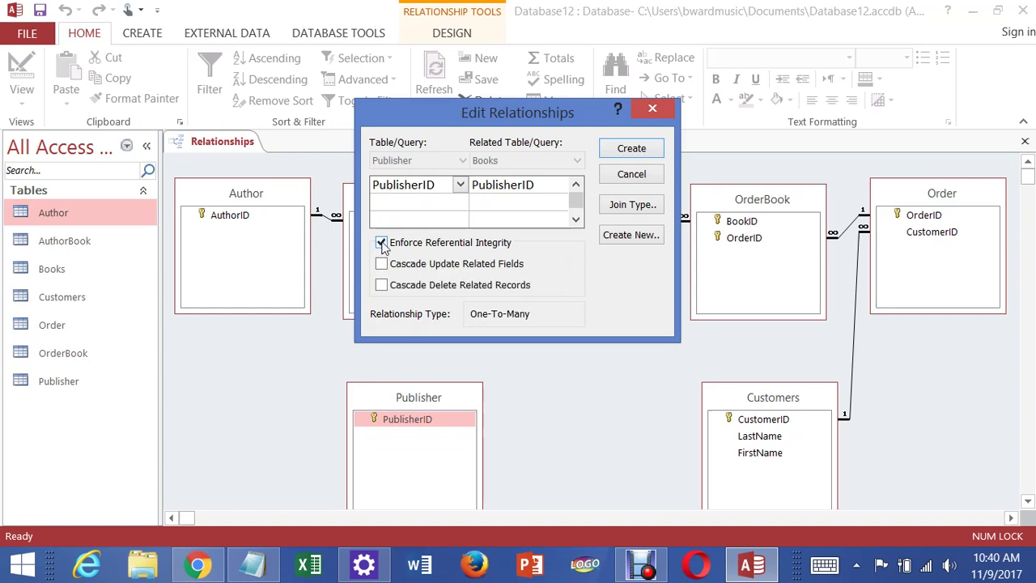
pyautogui.click(632, 149)
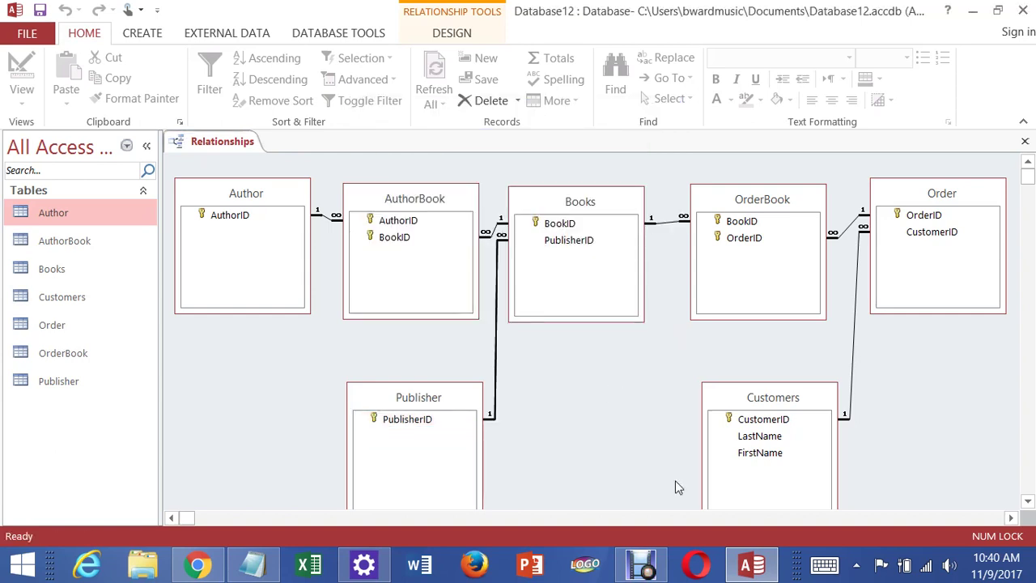
# Step: Nudge the Customers table into place, then close Relationships saving the layout
pyautogui.moveTo(806, 401)
pyautogui.mouseDown()
pyautogui.moveTo(816, 394)
pyautogui.moveTo(799, 393)
pyautogui.moveTo(814, 391)
pyautogui.mouseUp()
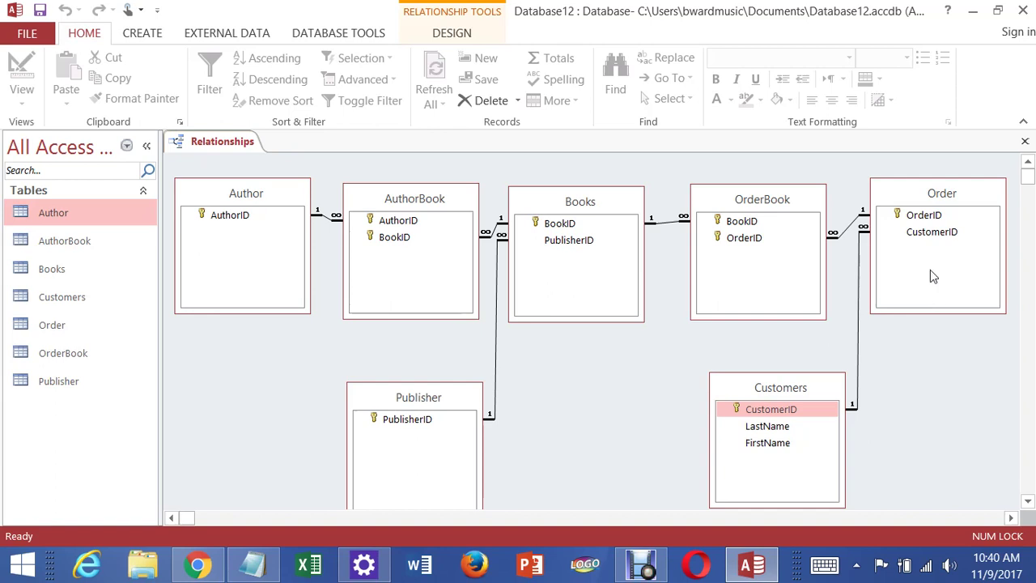
pyautogui.click(1025, 143)
pyautogui.click(456, 340)
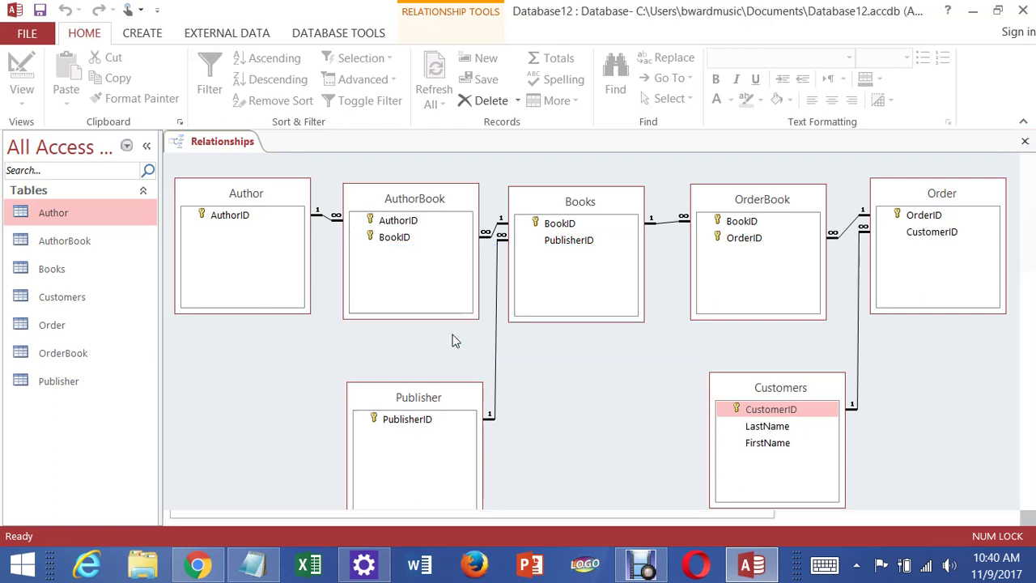
# Step: Start a Save As of the database as an Access Database into the Desktop folder
pyautogui.click(26, 33)
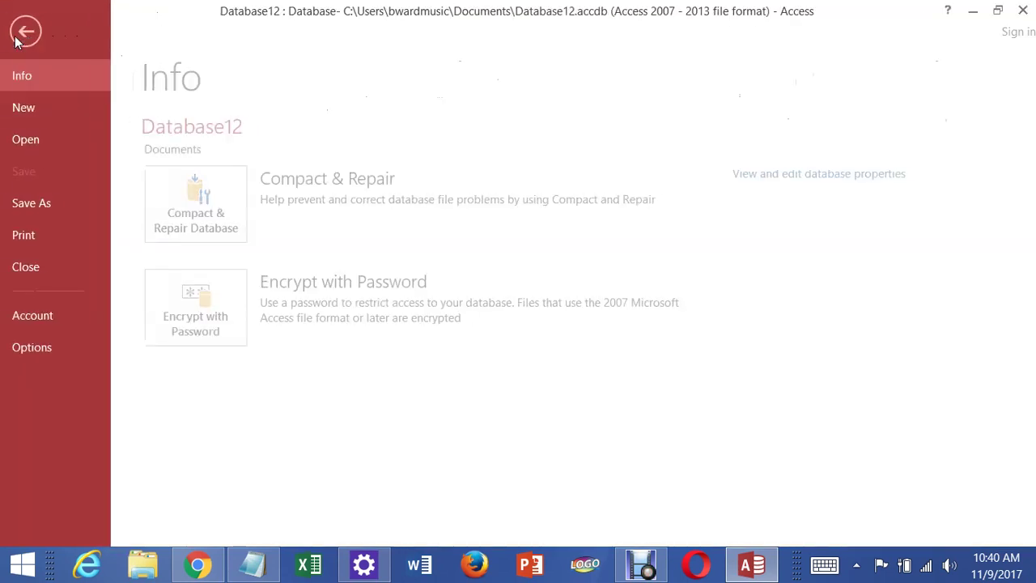
pyautogui.click(28, 213)
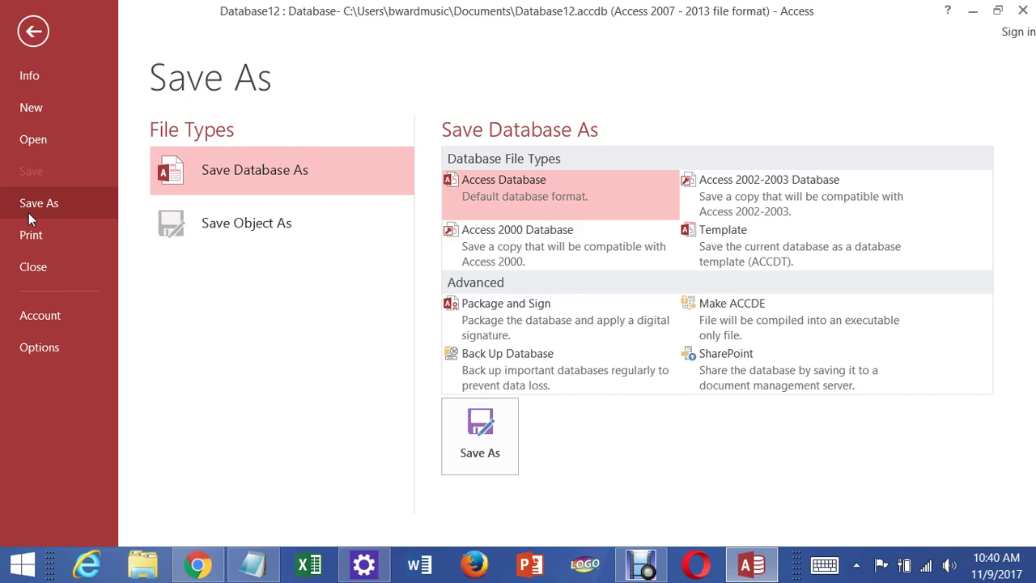
pyautogui.doubleClick(283, 186)
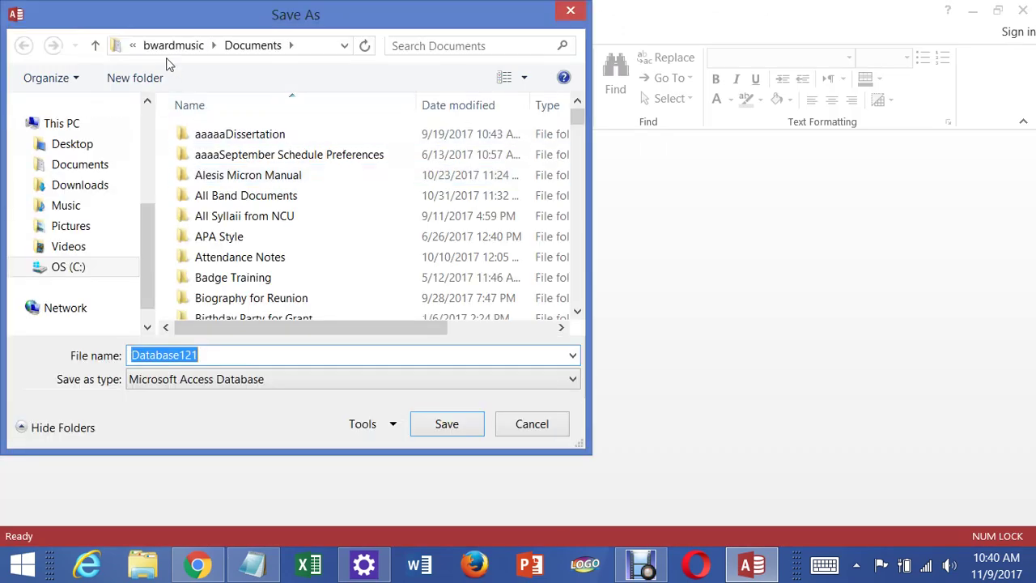
pyautogui.click(134, 46)
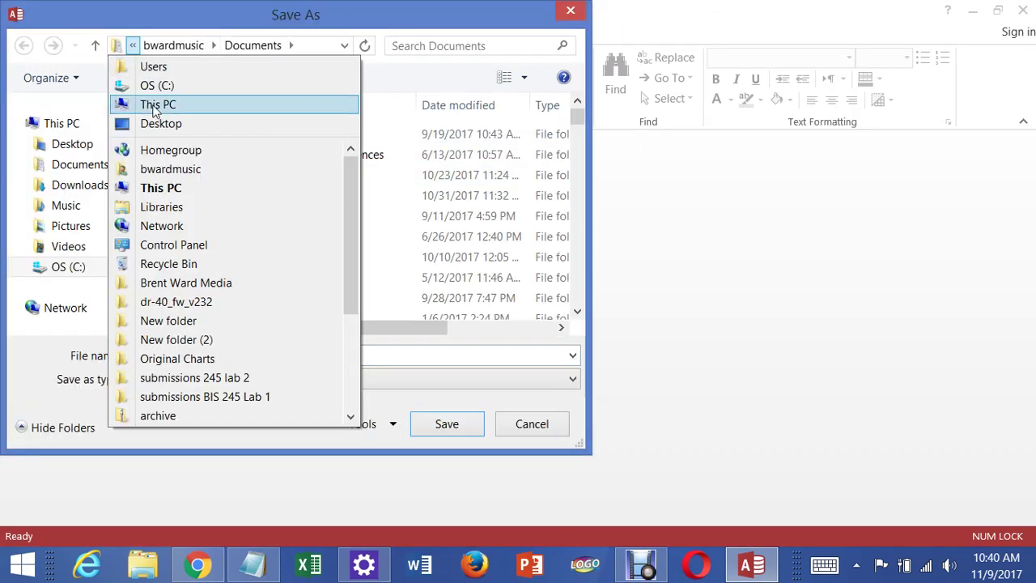
pyautogui.click(161, 123)
# Step: Name the file WardBrentLab3, save it to the Desktop, and close Access
pyautogui.moveTo(252, 354); pyautogui.dragTo(120, 359)
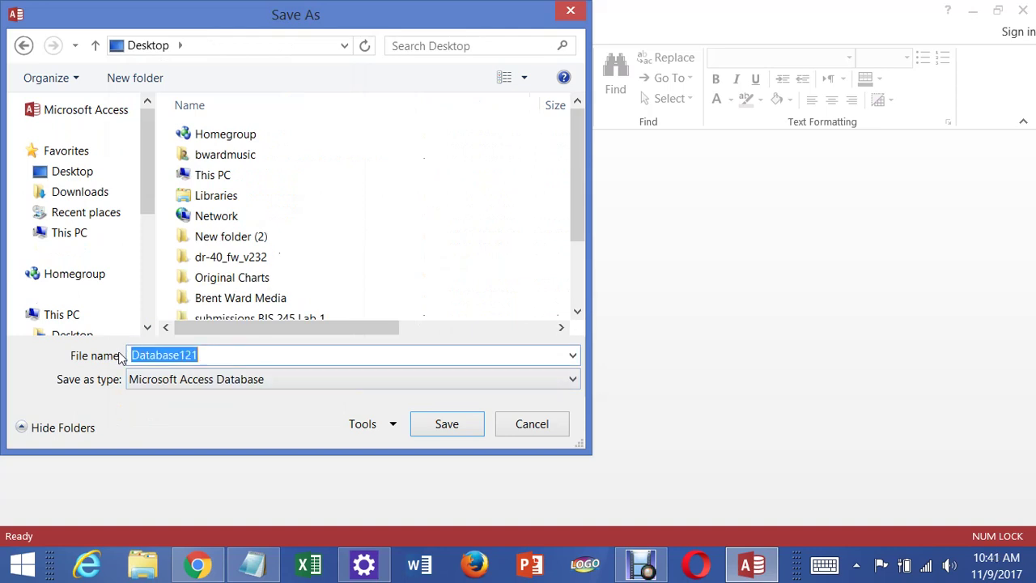
pyautogui.write('Lab3')
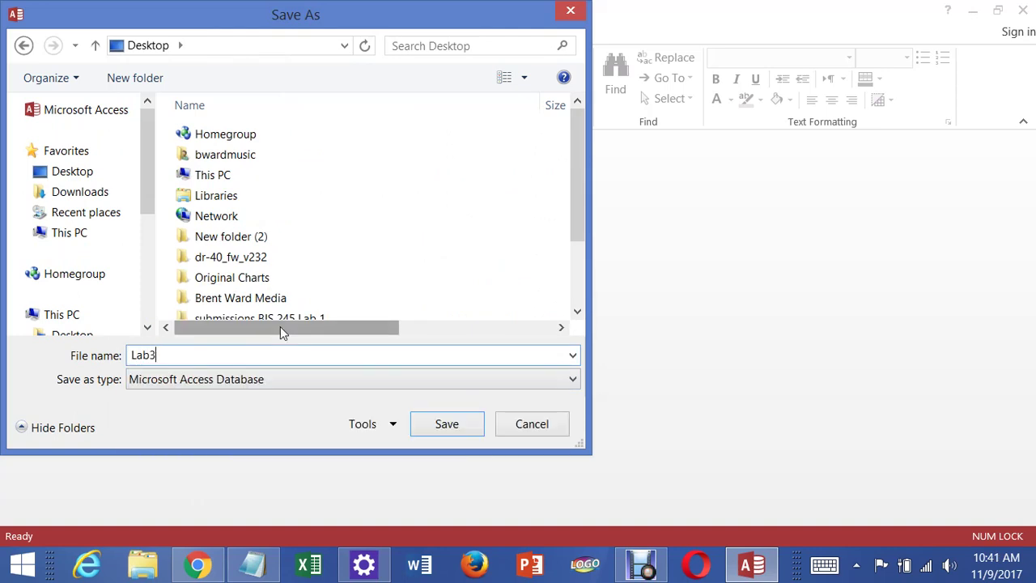
pyautogui.write(' Access Portion BIS ')
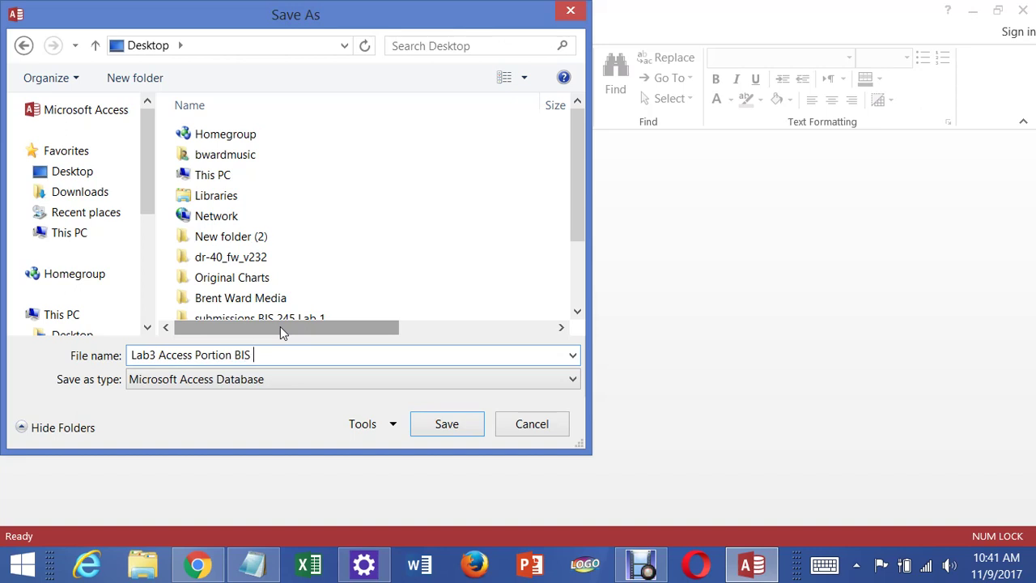
pyautogui.write('245')
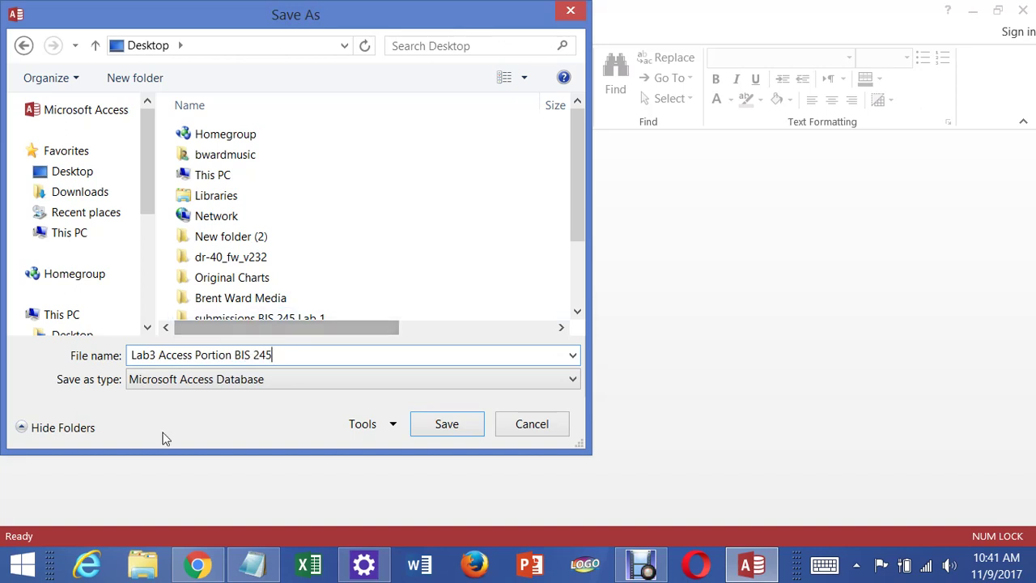
pyautogui.moveTo(319, 361); pyautogui.dragTo(129, 360)
pyautogui.press('BackSpace')
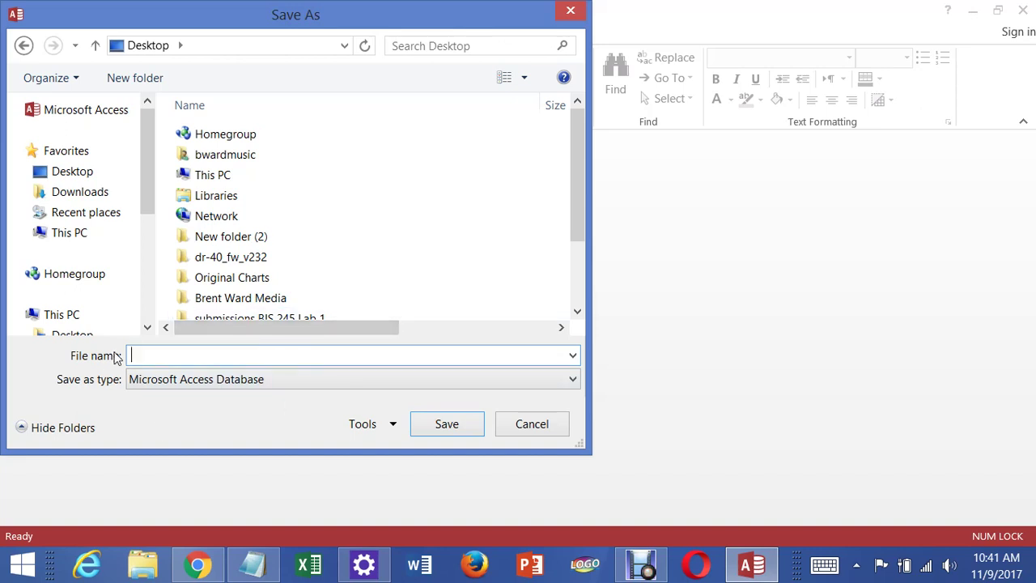
pyautogui.write('WardBrentLab3')
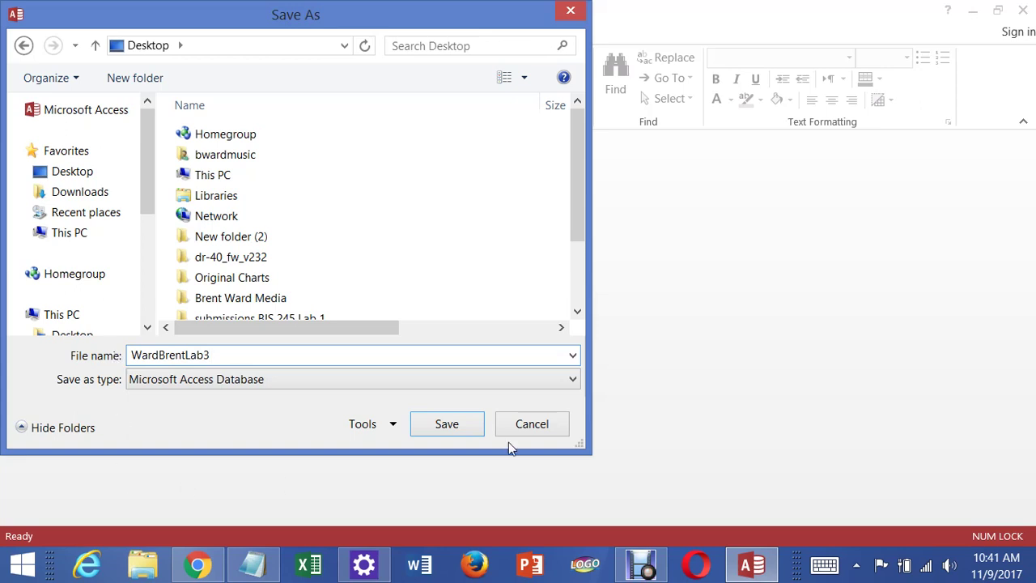
pyautogui.click(443, 427)
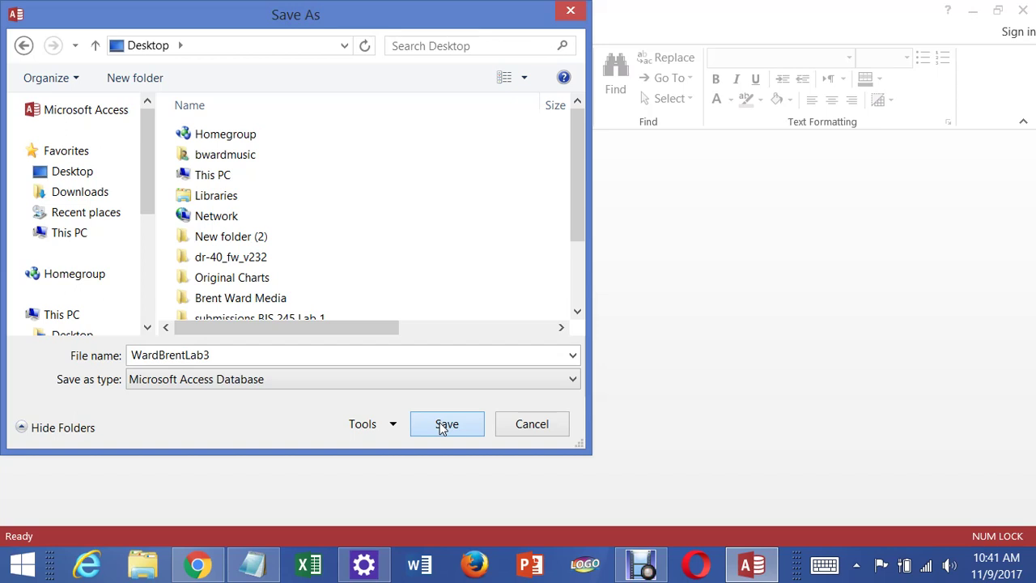
pyautogui.doubleClick(229, 355)
pyautogui.click(230, 355)
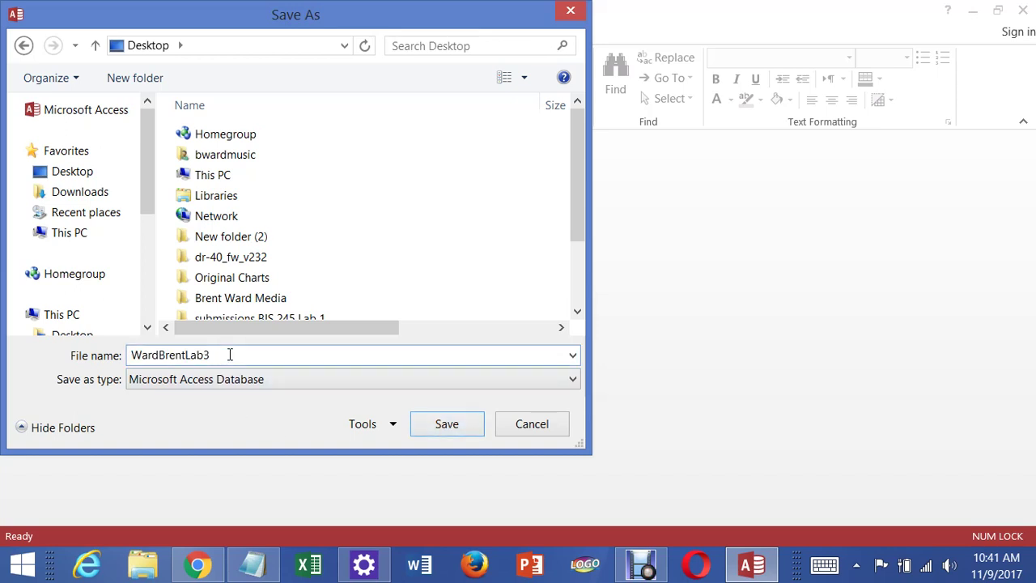
pyautogui.click(443, 430)
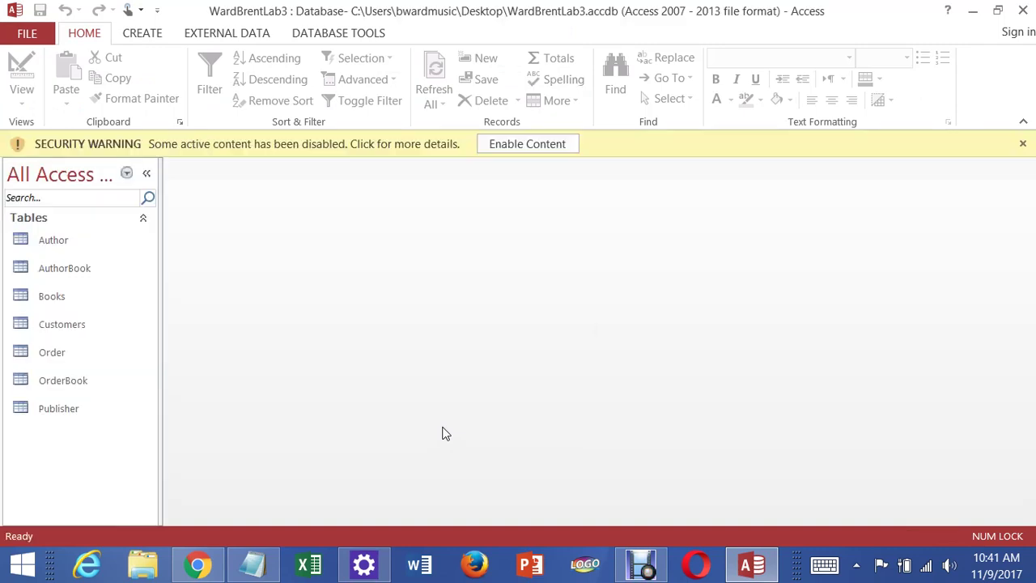
pyautogui.click(1023, 10)
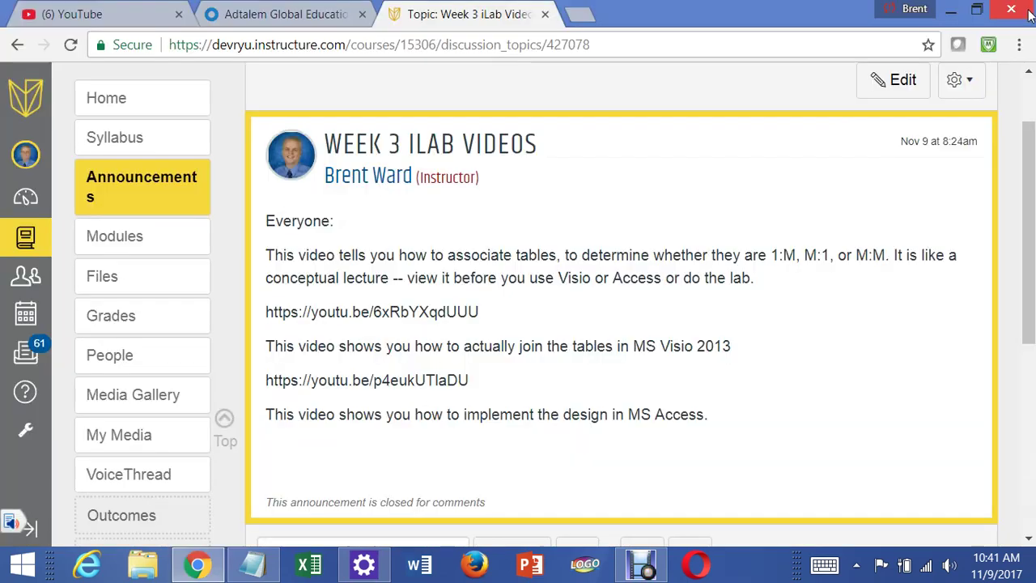